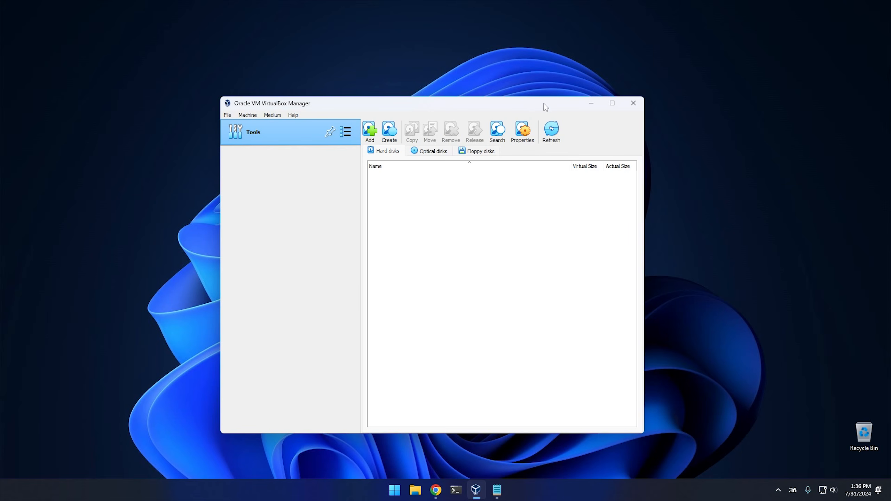
Step: Switch to Chrome and look over the VirtualBox, Rufus and Hiren's BootCD PE download pages
left_click(590, 102)
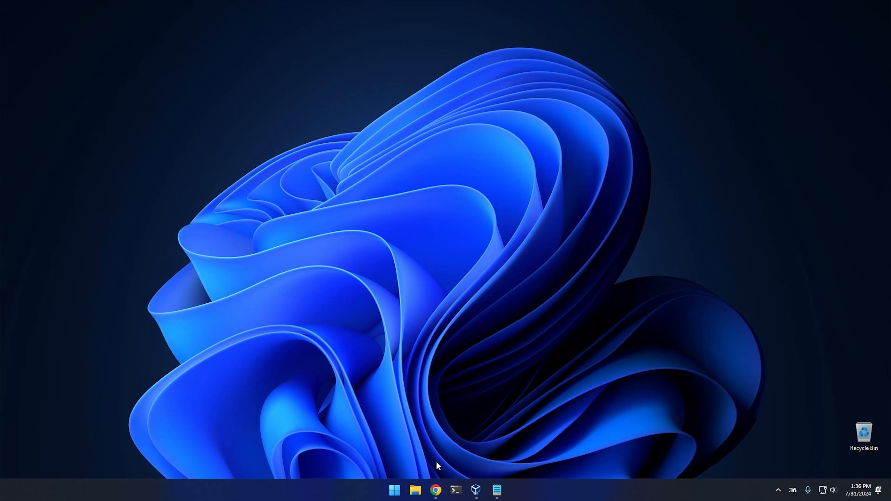
left_click(435, 490)
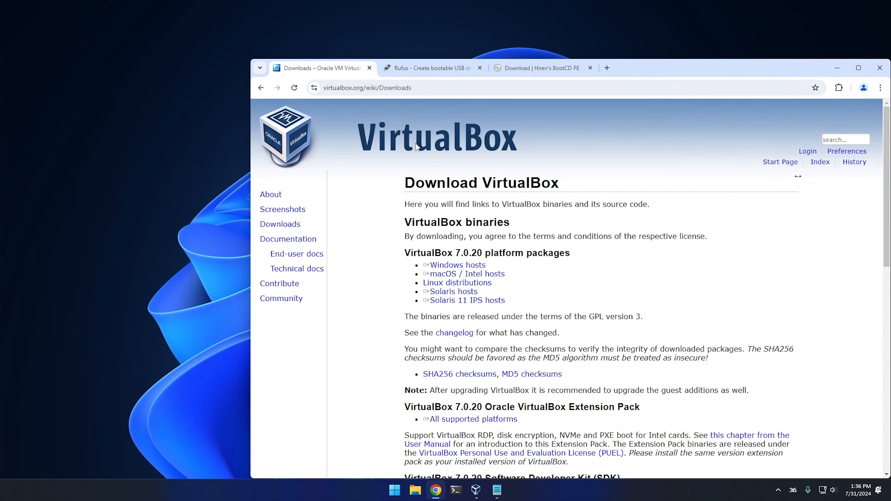
left_click_drag(636, 73, 581, 51)
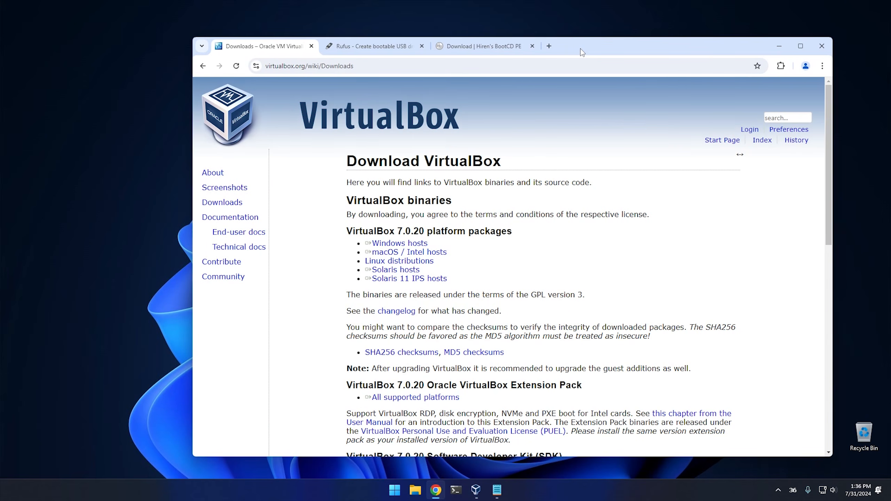
left_click(386, 46)
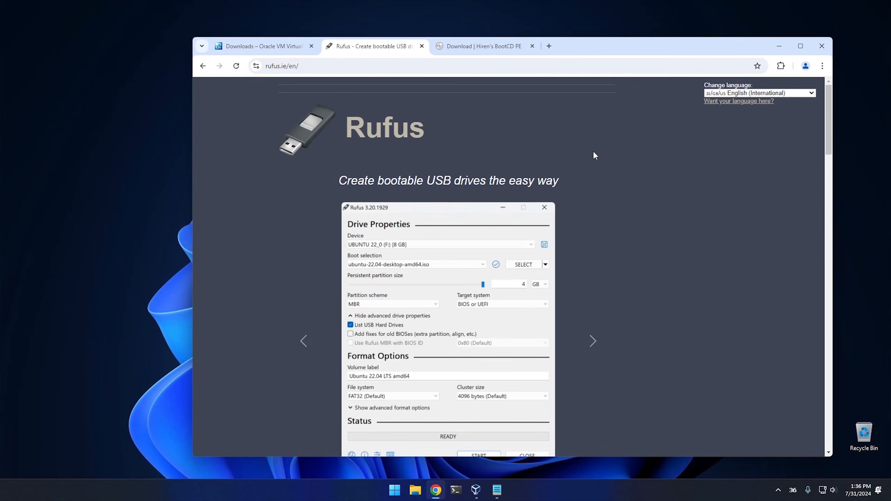
left_click(486, 46)
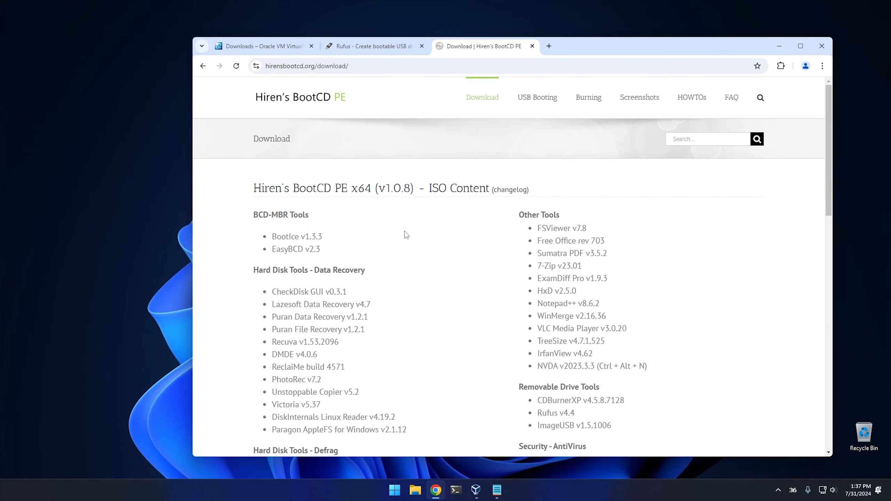
scroll(411, 240, "down", 5)
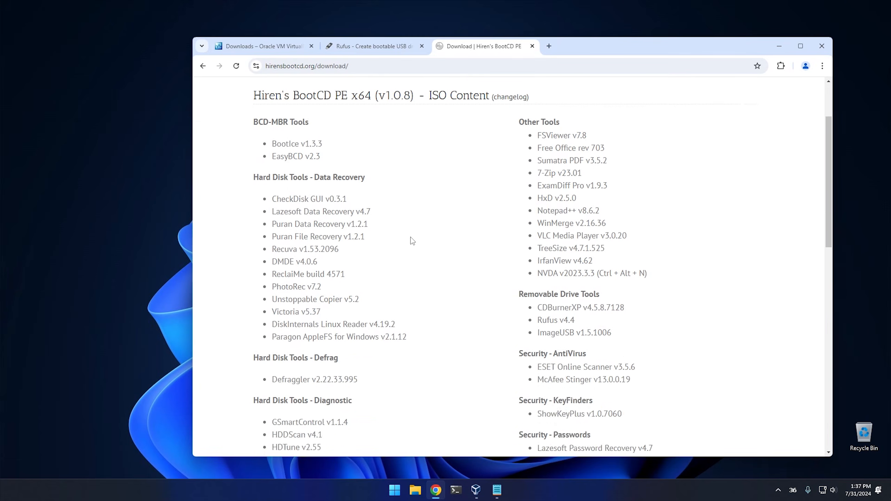
scroll(412, 240, "up", 5)
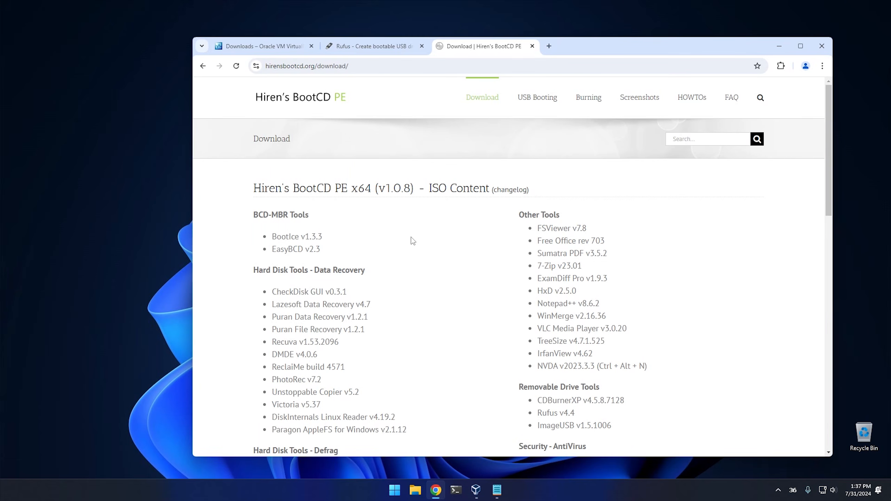
Step: Download the VirtualBox 7.0.20 platform package for Windows hosts from the VirtualBox downloads page
left_click(280, 46)
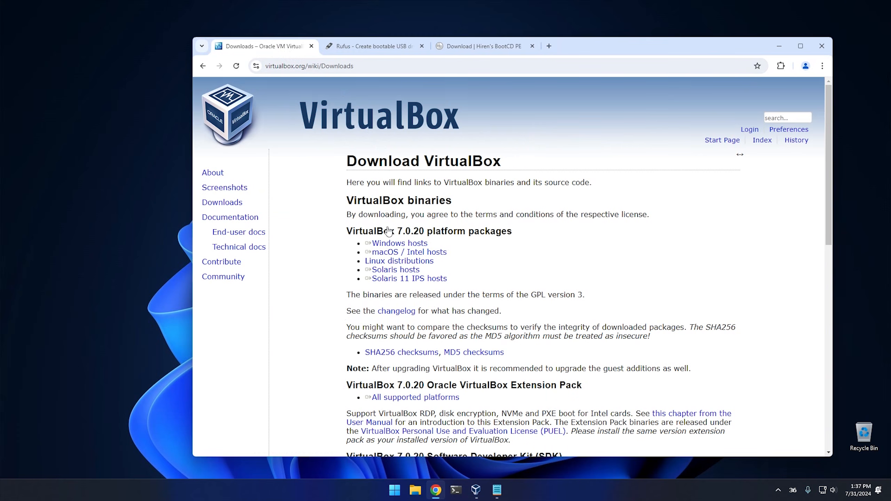
left_click(398, 247)
left_click_drag(386, 243, 416, 248)
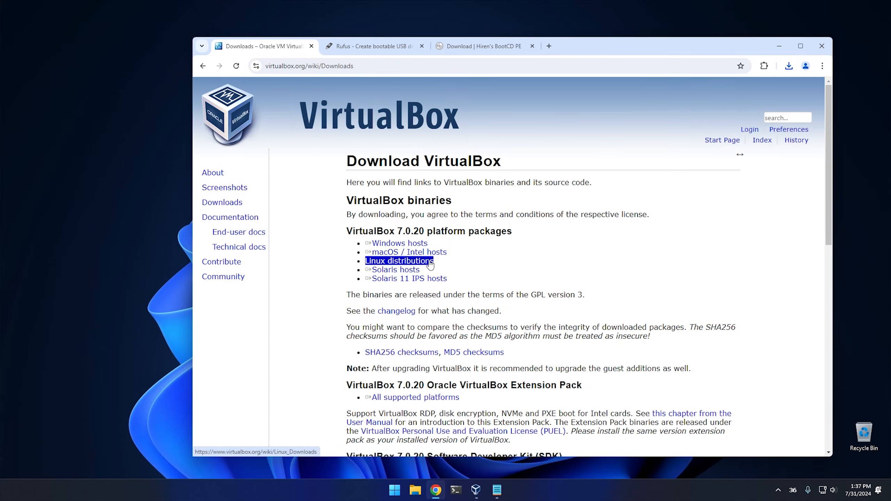
Step: Download the VirtualBox 7.0.20 Oracle VirtualBox Extension Pack for all supported platforms
scroll(476, 274, "down", 4)
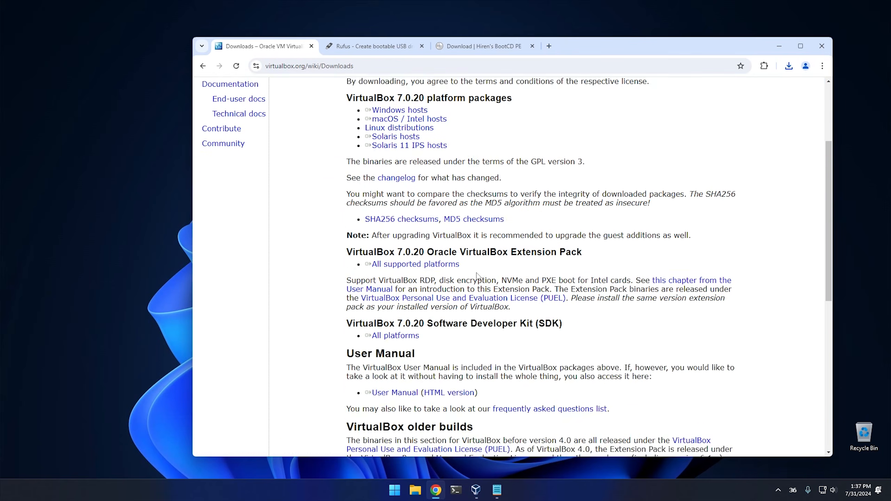
double_click(390, 249)
left_click(392, 251)
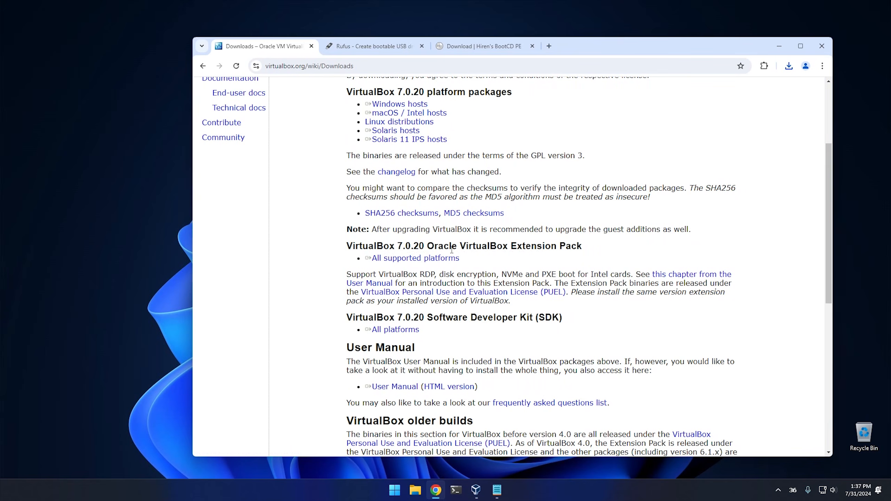
left_click(438, 258)
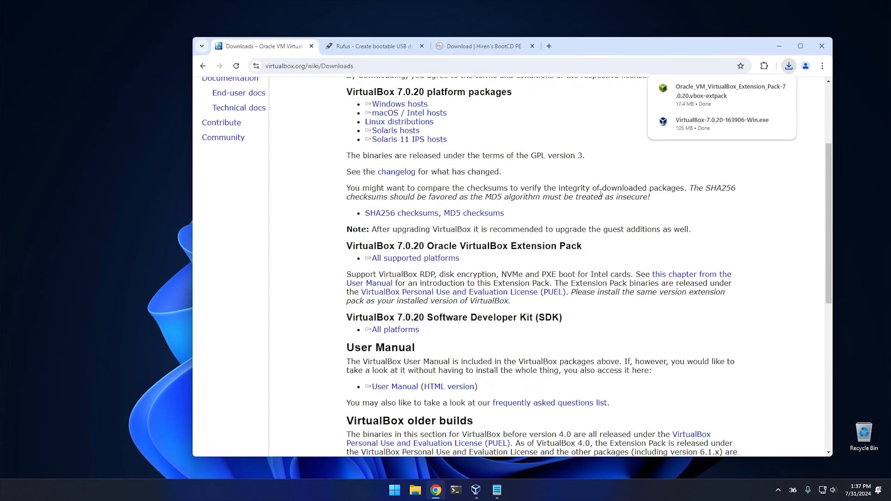
Step: Download the portable Windows x64 release rufus-4.5p.exe from the Rufus website
scroll(540, 218, "up", 4)
left_click(370, 48)
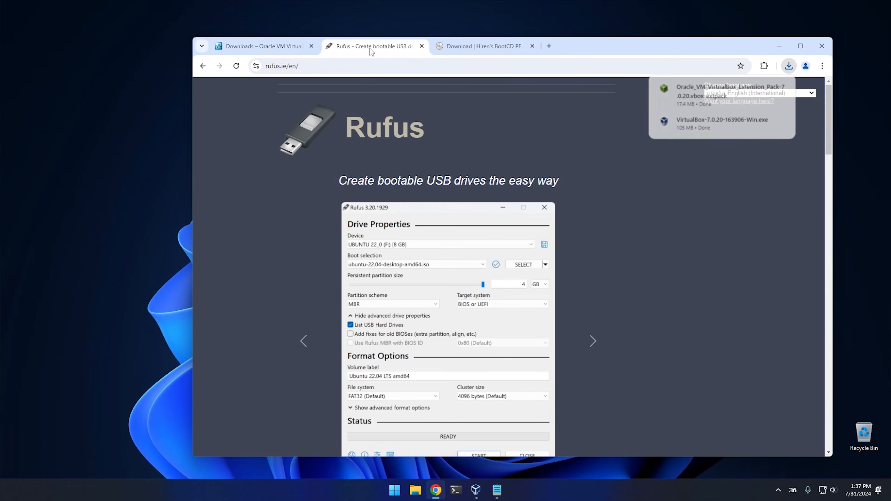
scroll(253, 265, "down", 10)
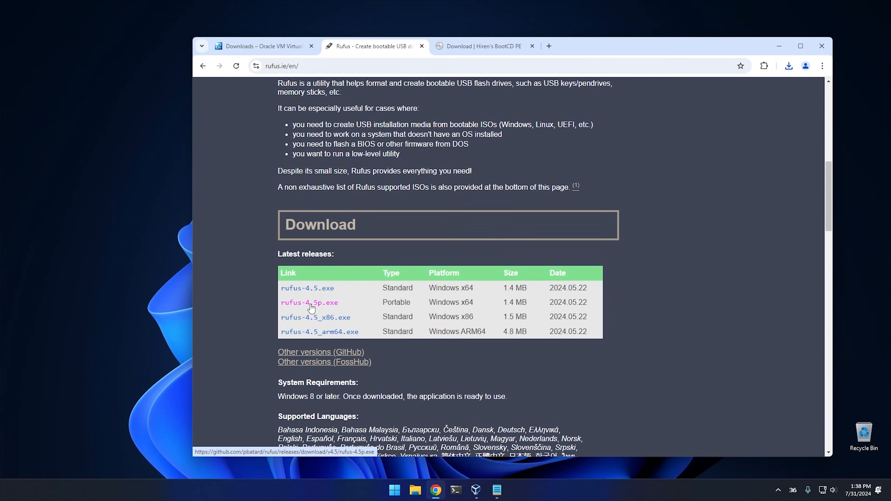
left_click(311, 307)
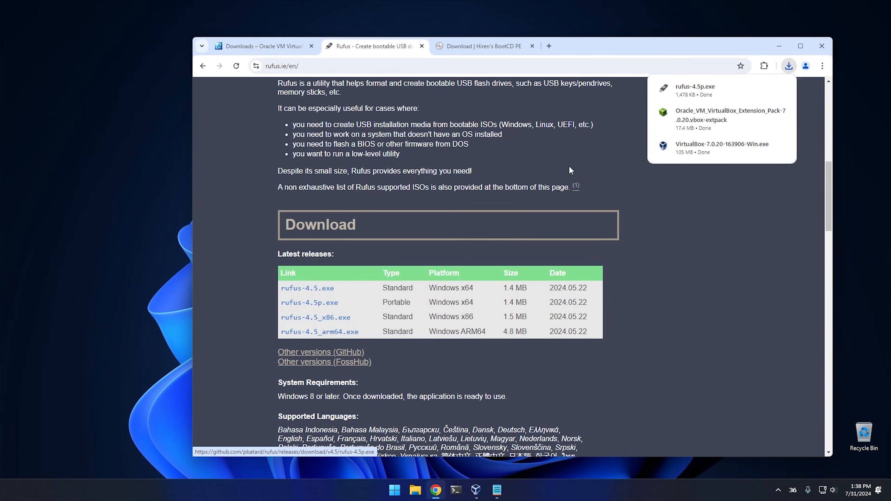
Step: Download HBCD_PE_x64.iso from the Hiren's BootCD PE page and check its download progress
left_click(483, 46)
scroll(396, 259, "down", 10)
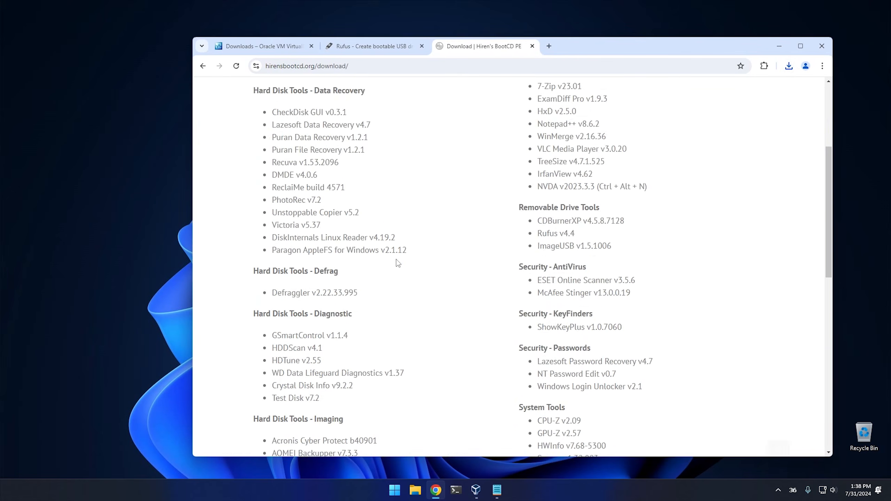
scroll(399, 263, "down", 8)
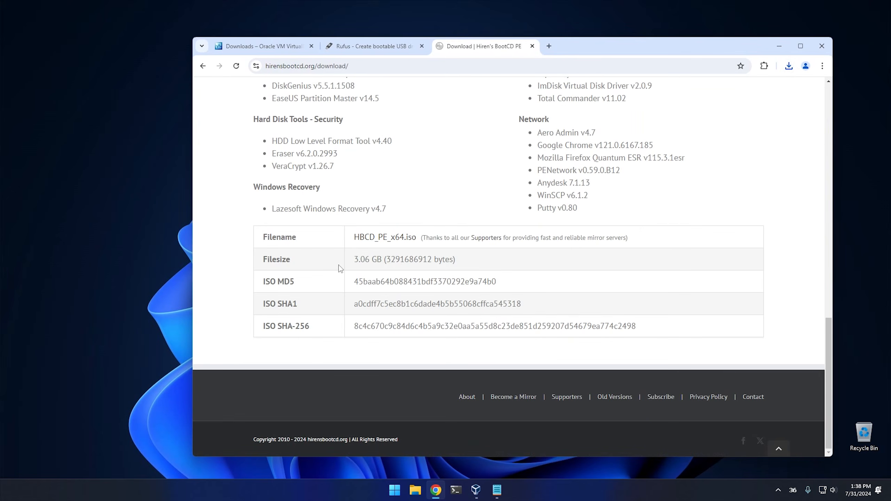
left_click(386, 241)
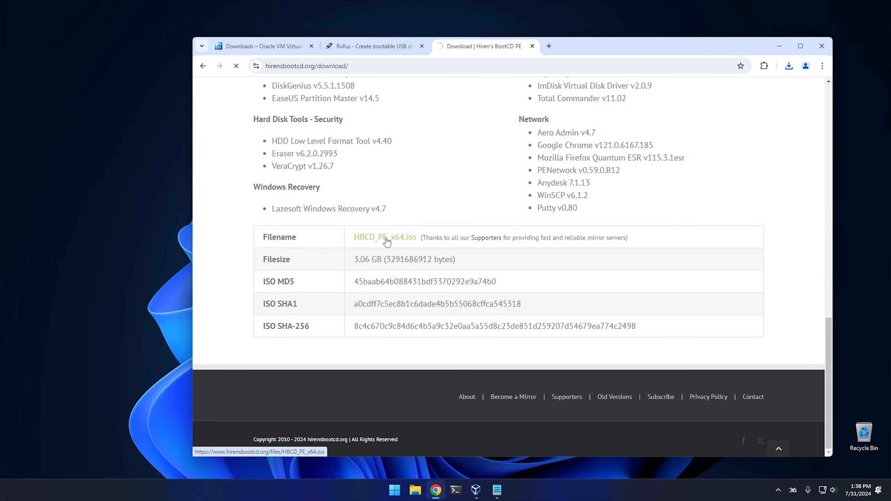
left_click(788, 67)
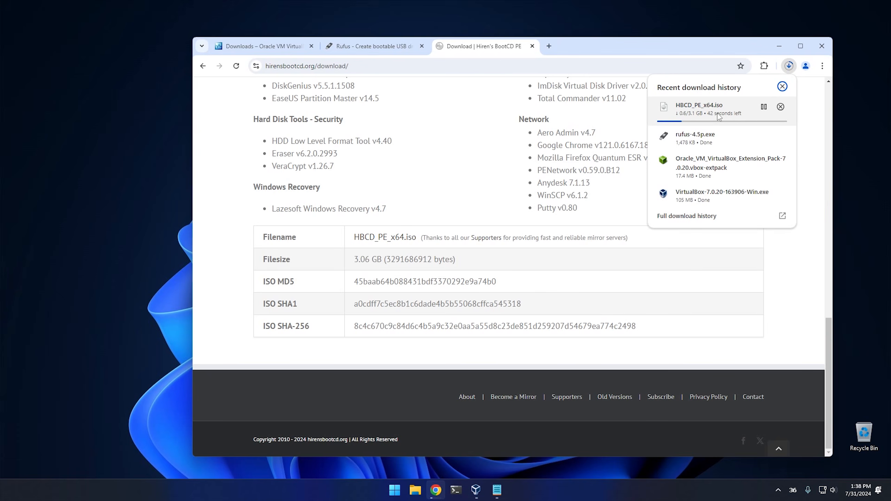
left_click(581, 46)
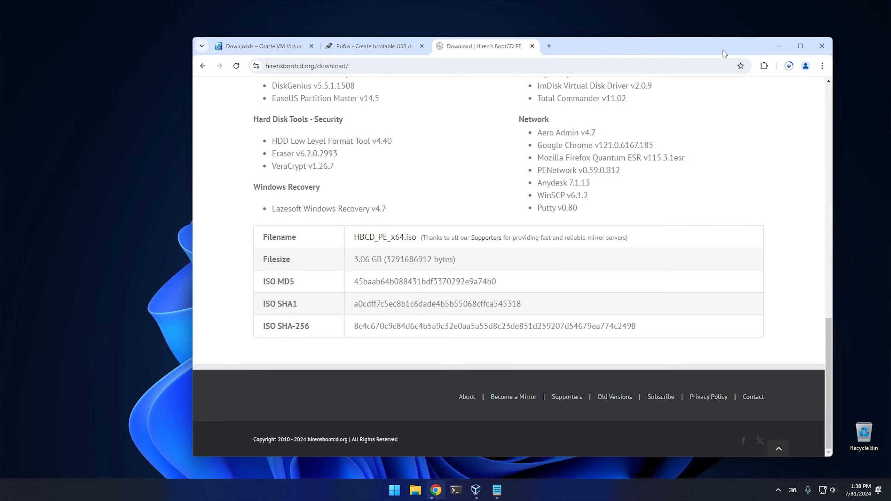
Step: Minimize Chrome, switch to File Explorer and open the Downloads folder
left_click(777, 45)
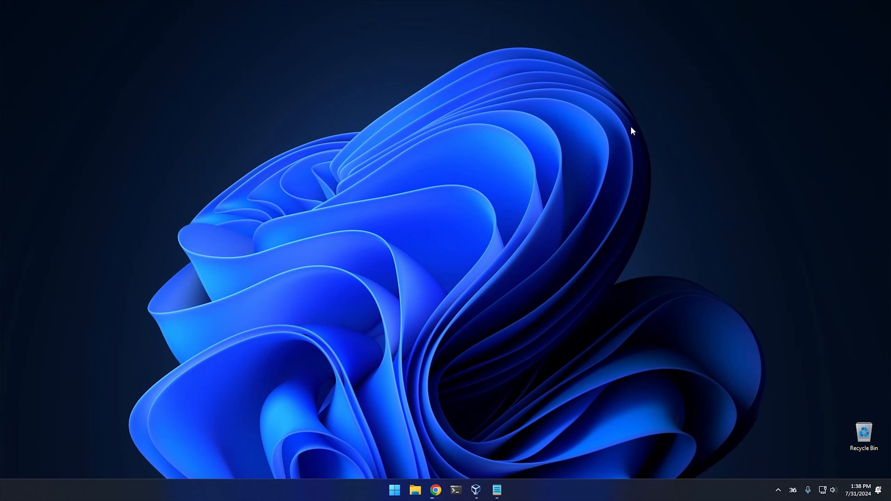
left_click(414, 489)
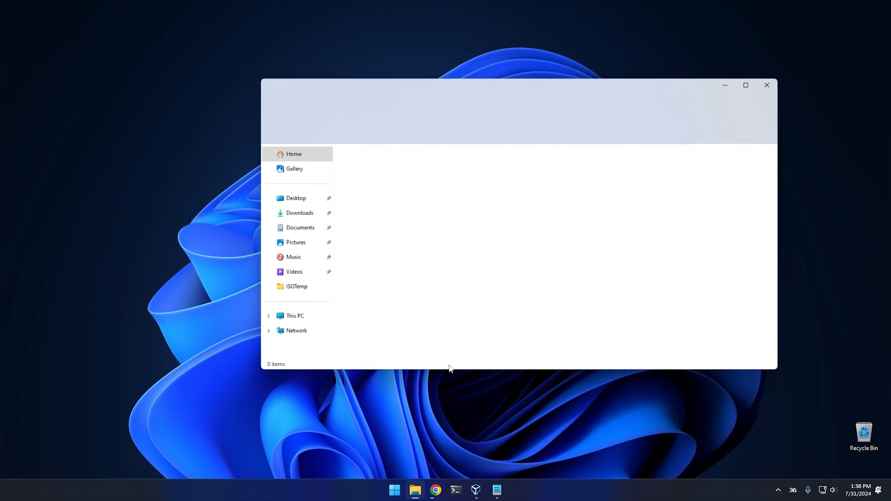
double_click(515, 178)
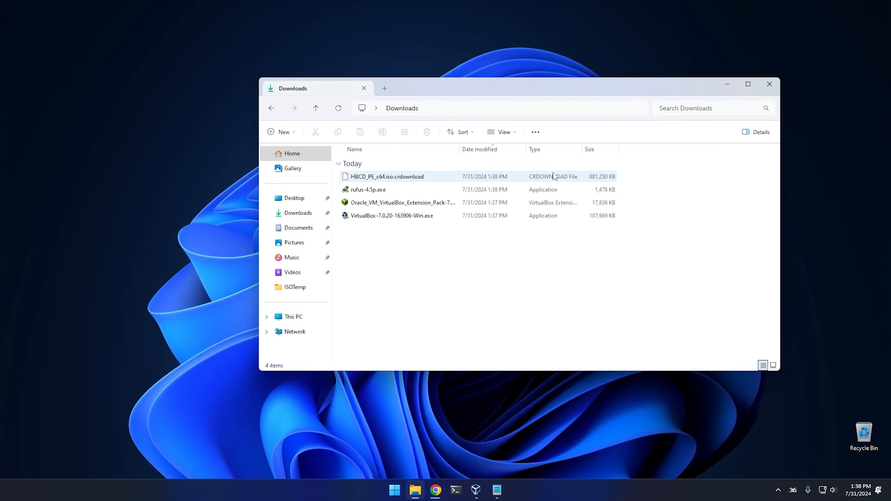
Step: Launch rufus-4.5p.exe from the Downloads folder and allow Rufus to check for application updates online
left_click(382, 190)
double_click(382, 190)
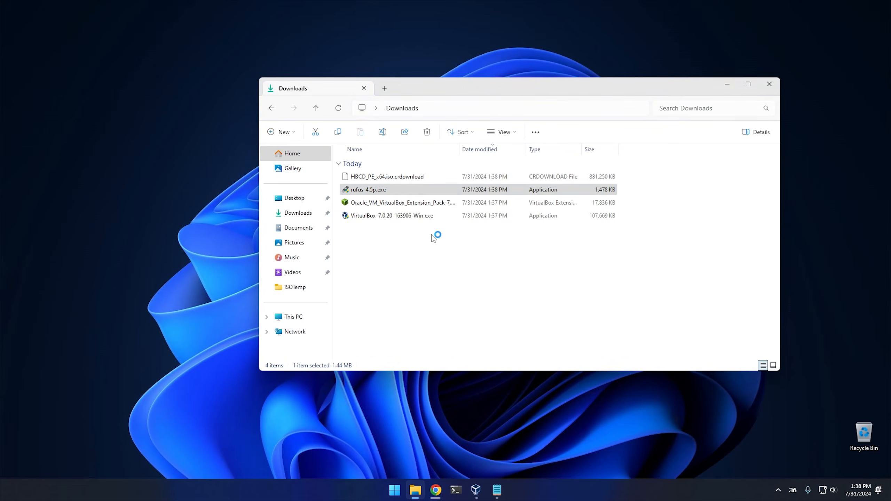
left_click(465, 330)
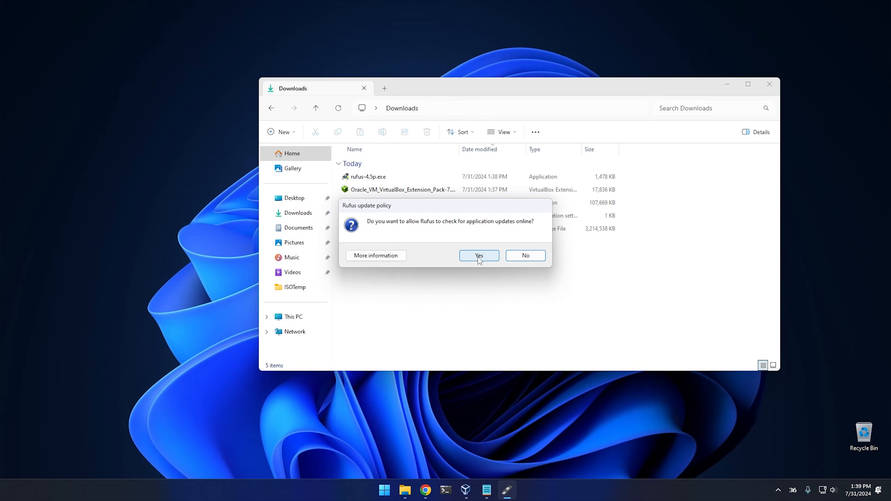
left_click(479, 256)
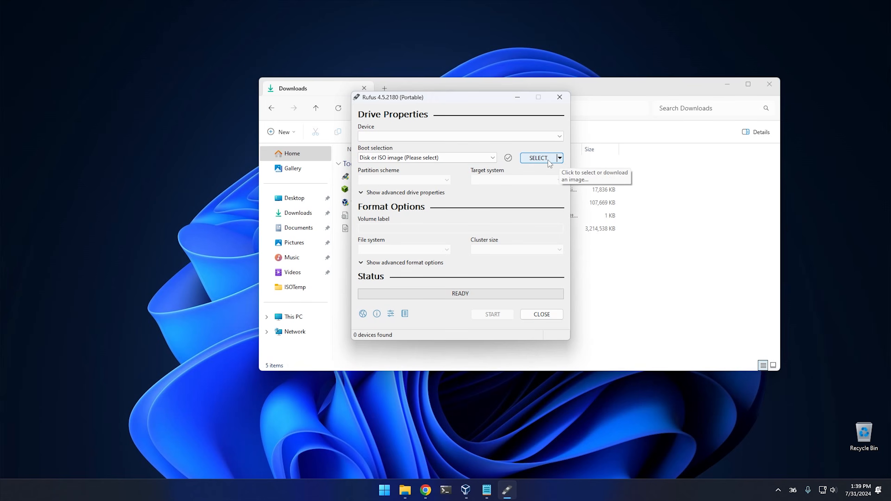
Step: Change the Rufus image source from selecting a file to DOWNLOAD and open the ISO image download dialog
left_click(559, 157)
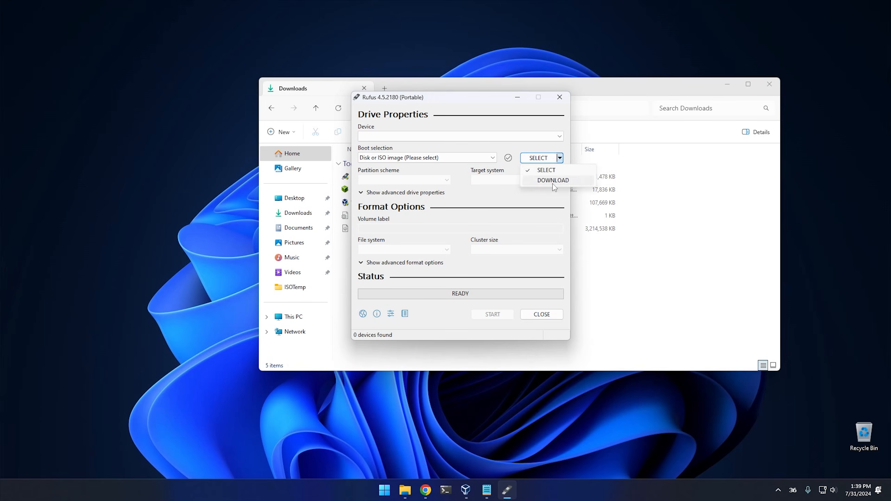
left_click(552, 184)
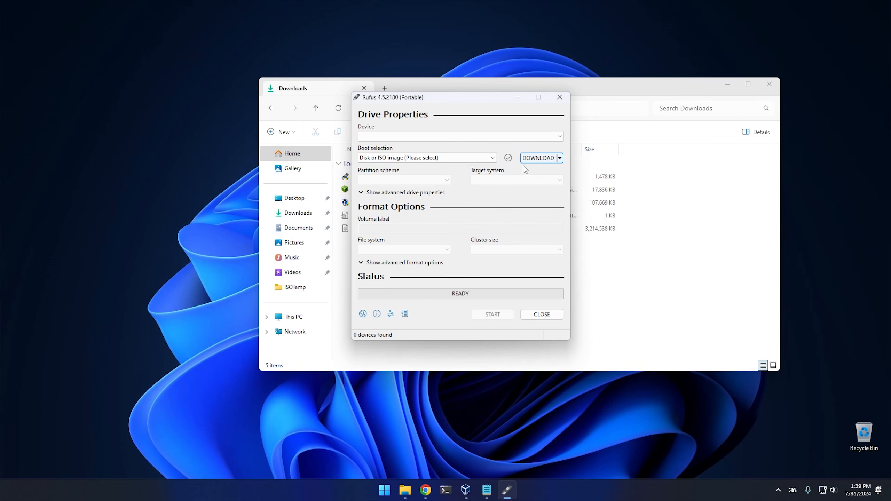
left_click(543, 158)
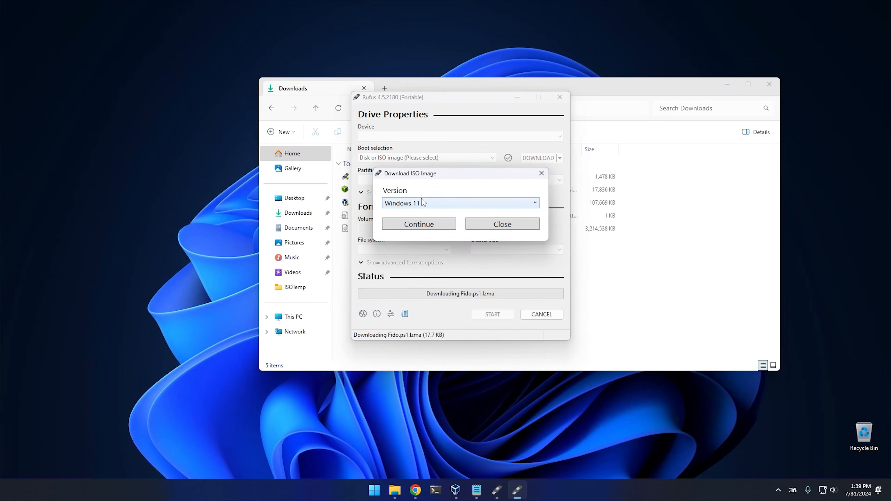
Step: Choose Windows 11 as the ISO version and 23H2 v2 (Build 22631.2861 - 2023.12) as the release, continuing to the edition choice
left_click(422, 202)
left_click(422, 201)
left_click(421, 203)
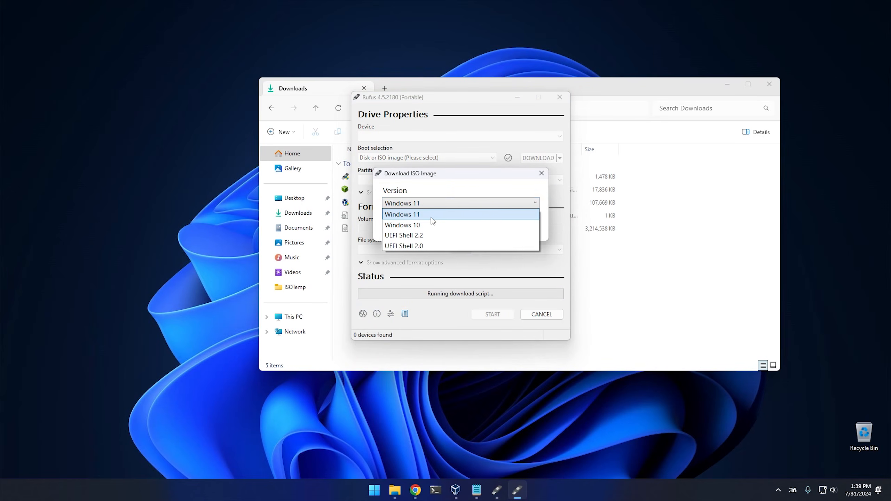
left_click(431, 216)
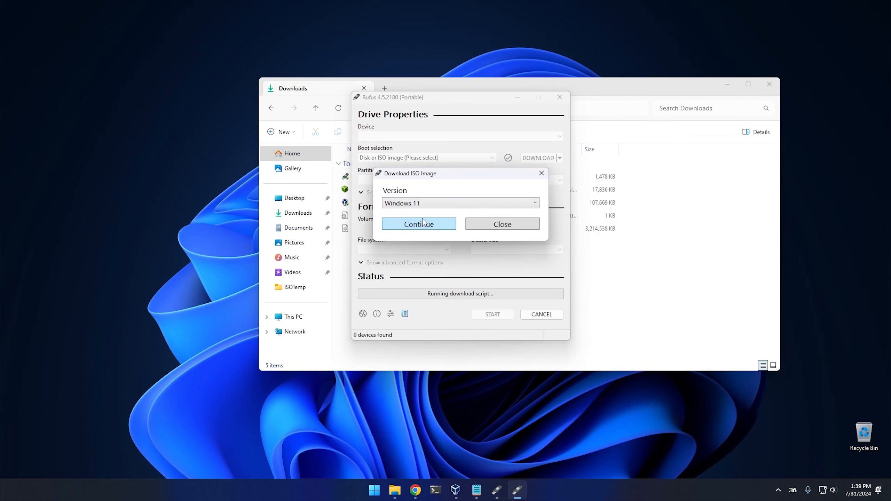
left_click(421, 225)
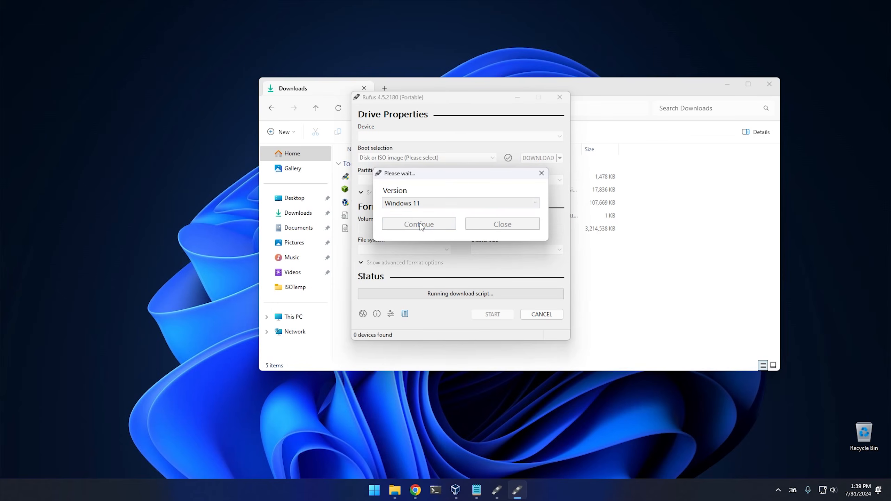
left_click(430, 231)
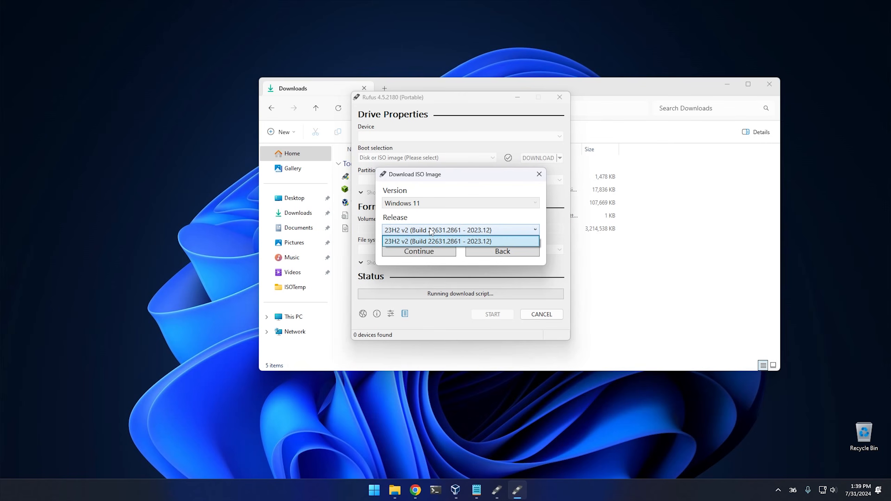
left_click(431, 232)
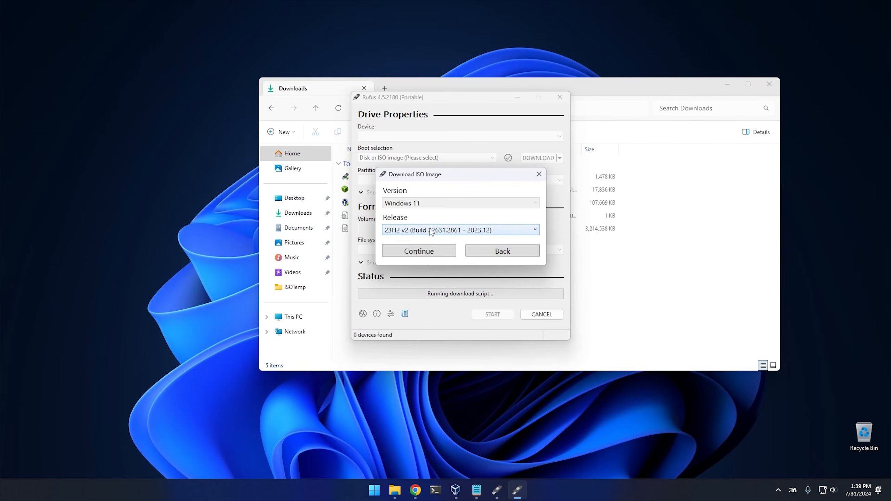
left_click(419, 251)
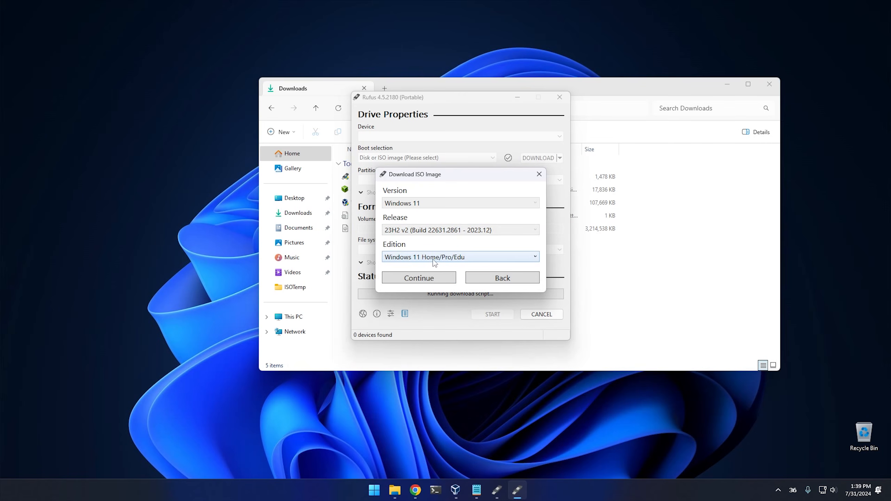
Step: Keep the Windows 11 Home/Pro/Edu edition and choose English (United States) as the ISO language, continuing to the architecture choice
left_click(428, 277)
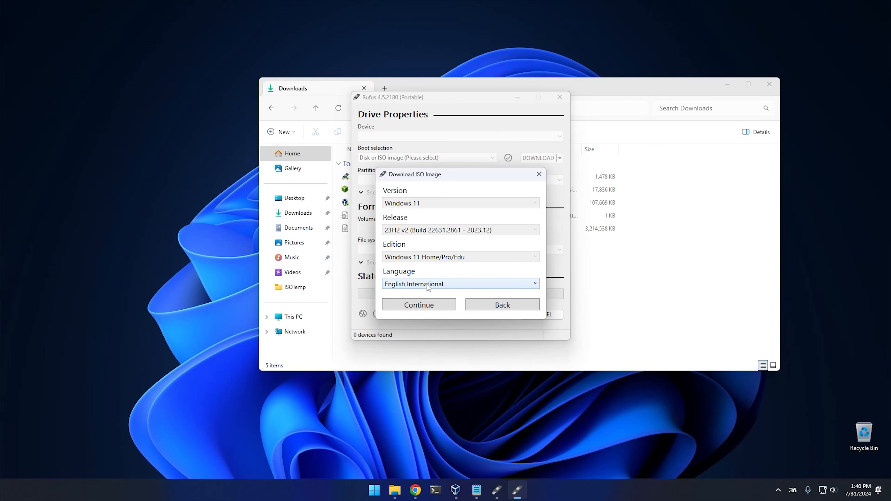
left_click(427, 284)
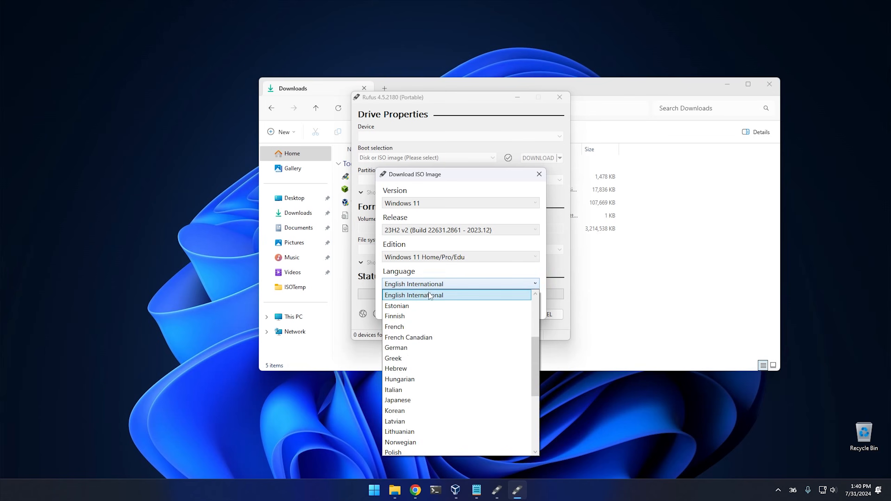
left_click(417, 316)
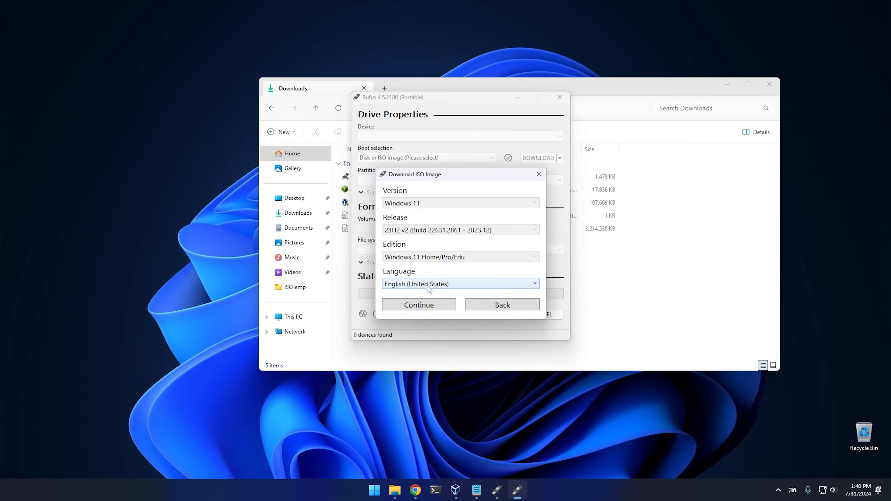
left_click(419, 305)
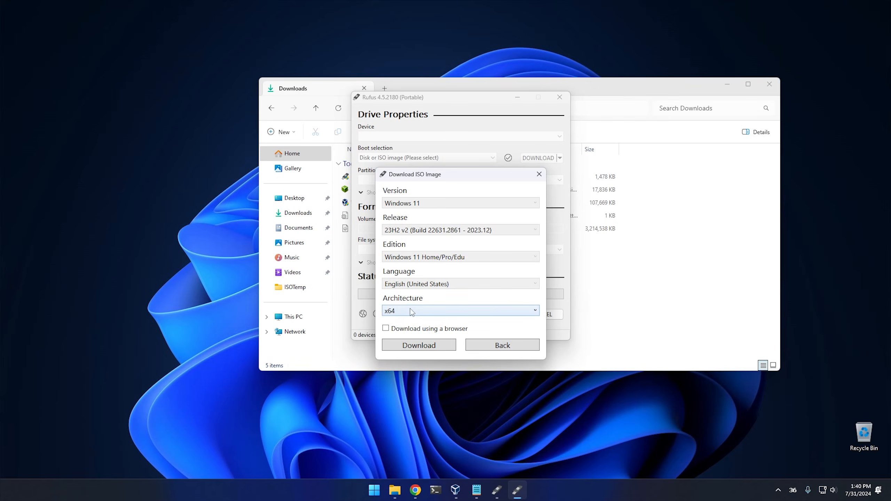
Step: Download the ISO for the x64 architecture using a browser and check its progress in Chrome's download history
left_click(432, 309)
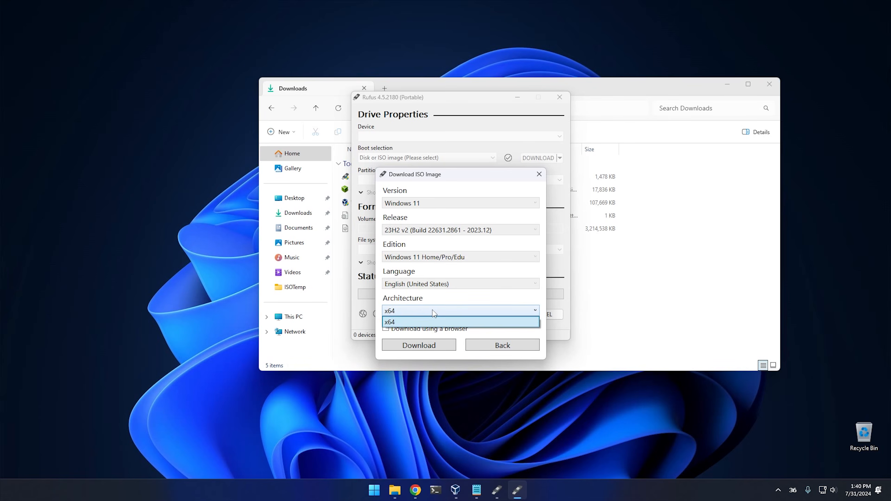
left_click(433, 311)
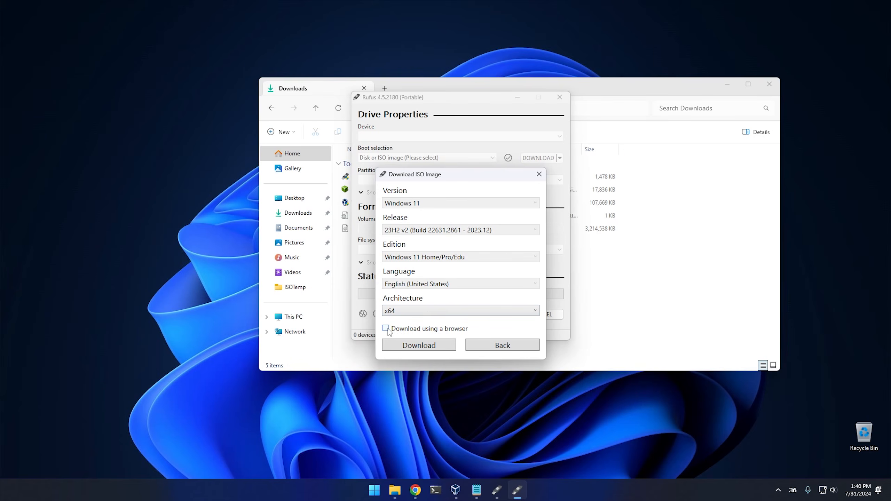
left_click(417, 346)
left_click(788, 66)
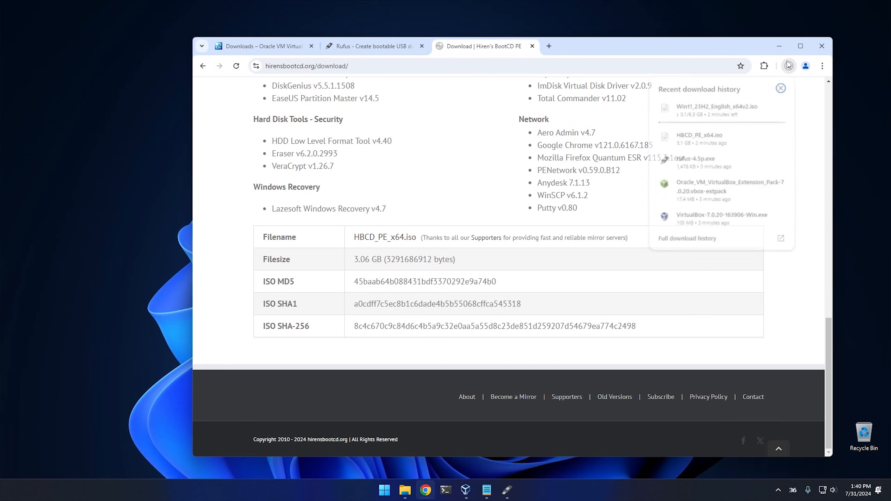
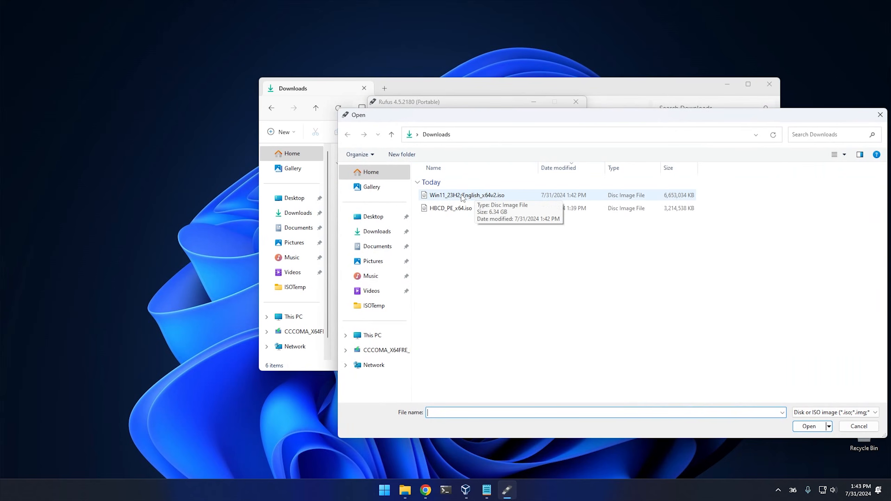
Step: Load Win11_23H2_English_x64v2.iso into Rufus, start to view the Windows installation customization options, and cancel and close Rufus without writing the drive
left_click(470, 196)
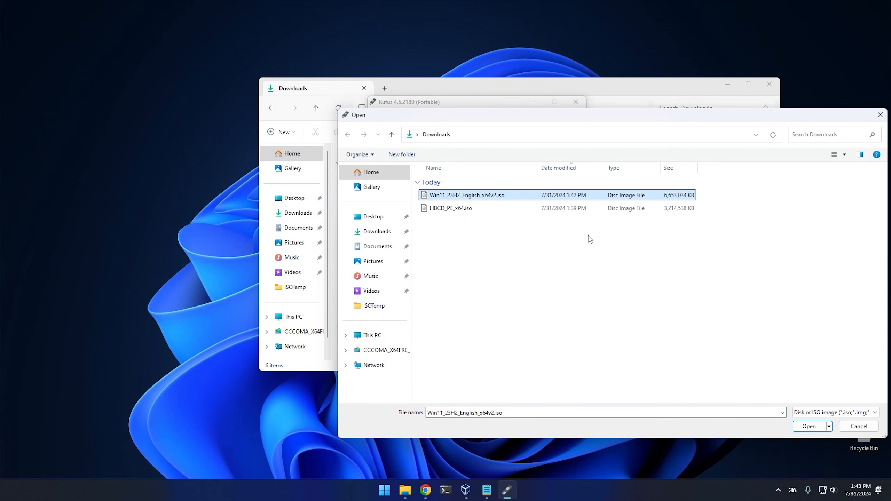
left_click(809, 426)
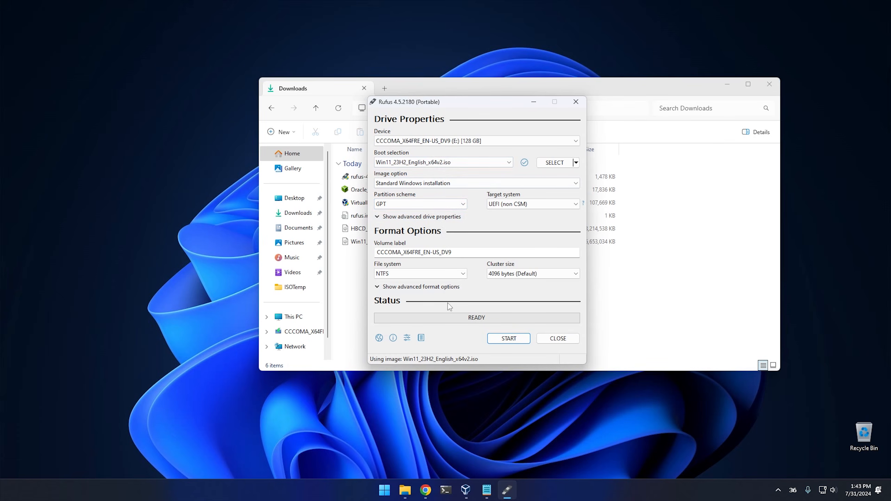
left_click(507, 339)
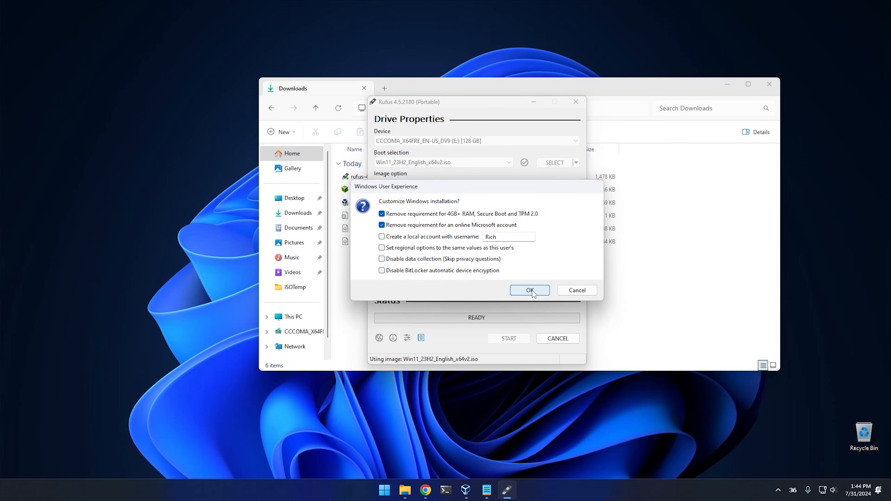
left_click(577, 291)
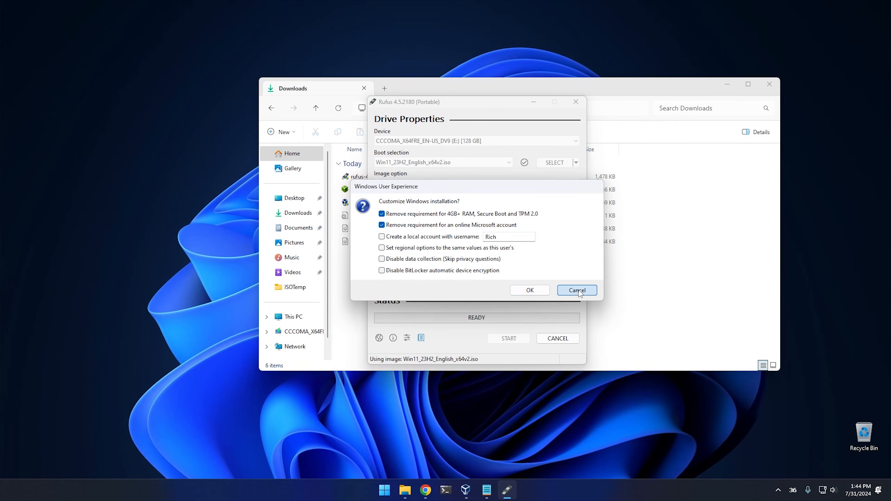
left_click(579, 101)
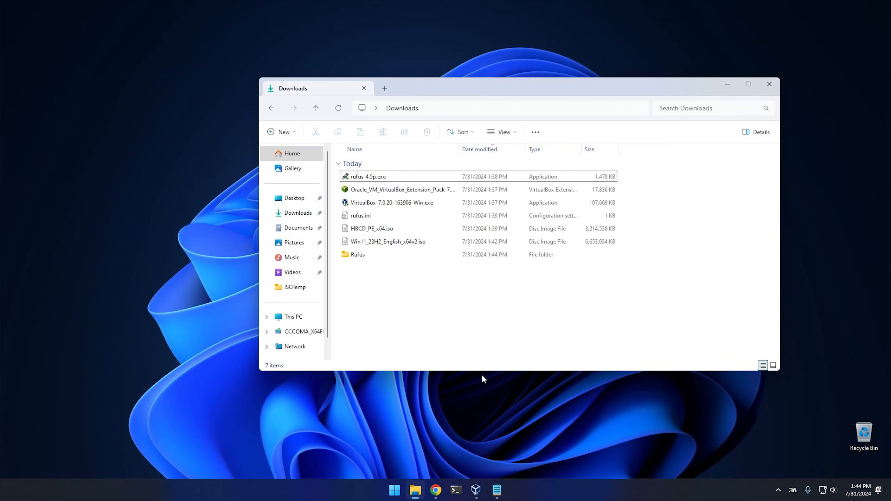
Step: Switch to Oracle VM VirtualBox Manager, reposition its window and minimize the Downloads window
left_click(476, 489)
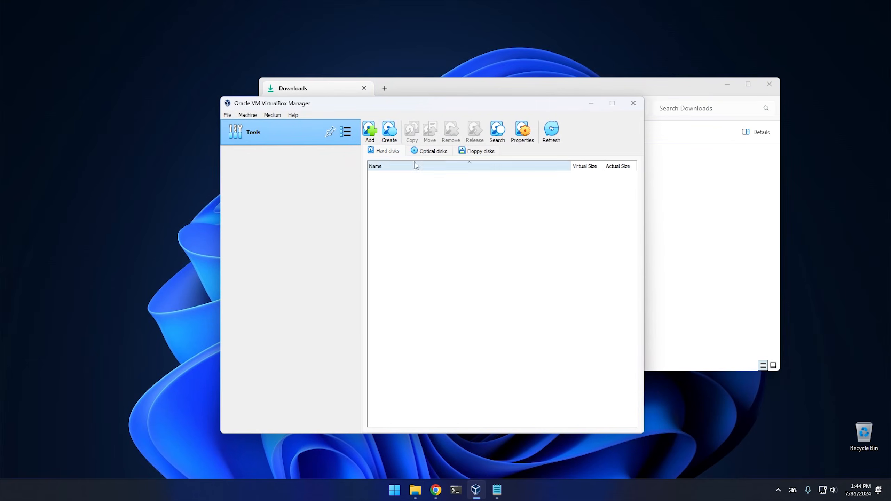
left_click_drag(441, 107, 470, 116)
left_click(725, 86)
left_click(725, 86)
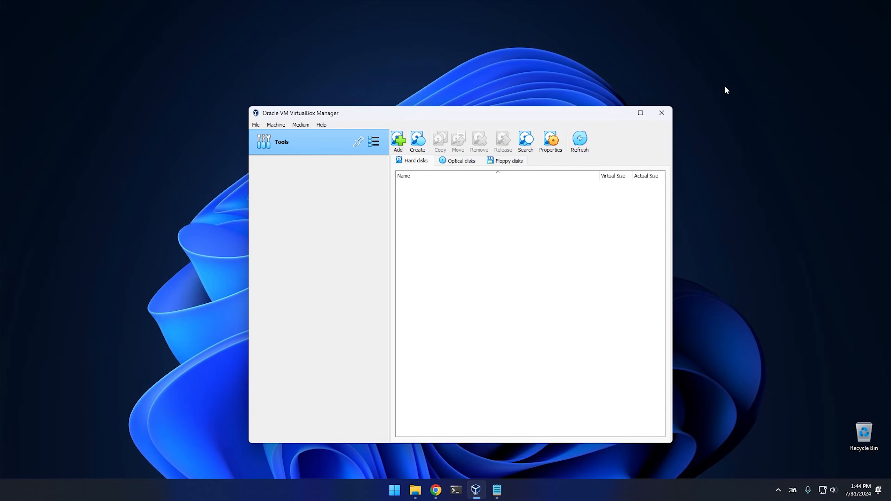
Step: Return to the Downloads folder and try to run the VirtualBox-7.0.20-163906-Win.exe installer
left_click(415, 489)
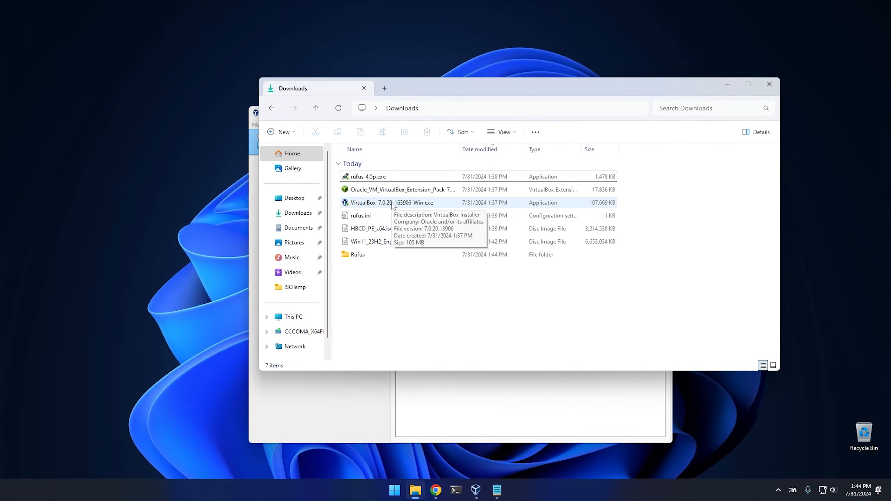
double_click(372, 203)
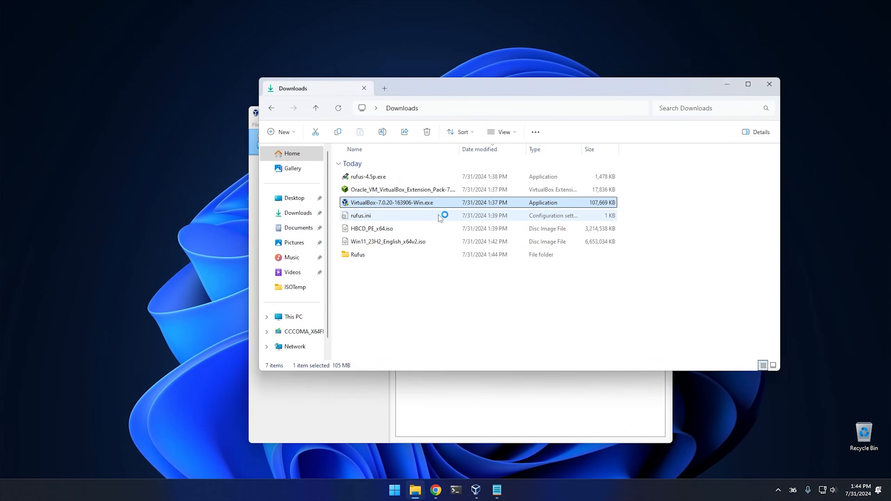
left_click(538, 327)
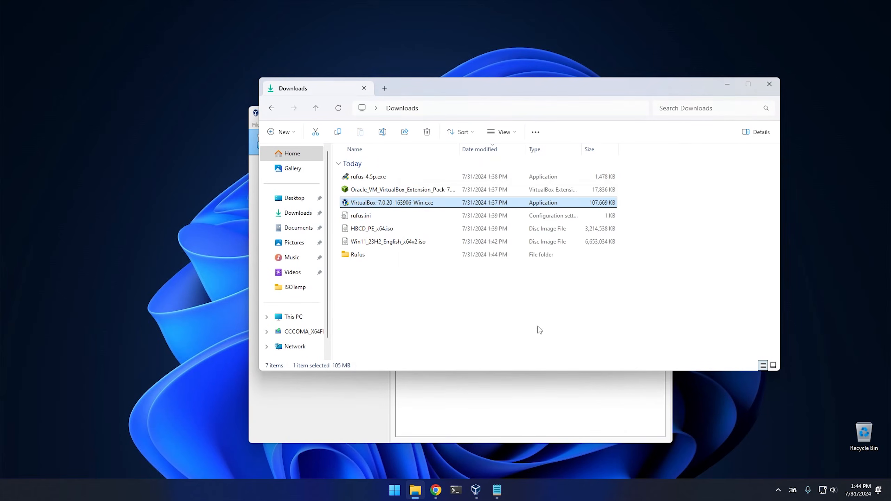
Step: Open the Oracle VM VirtualBox Extension Pack file from Downloads and agree to upgrade the installed pack to version 7.0.20
left_click(402, 191)
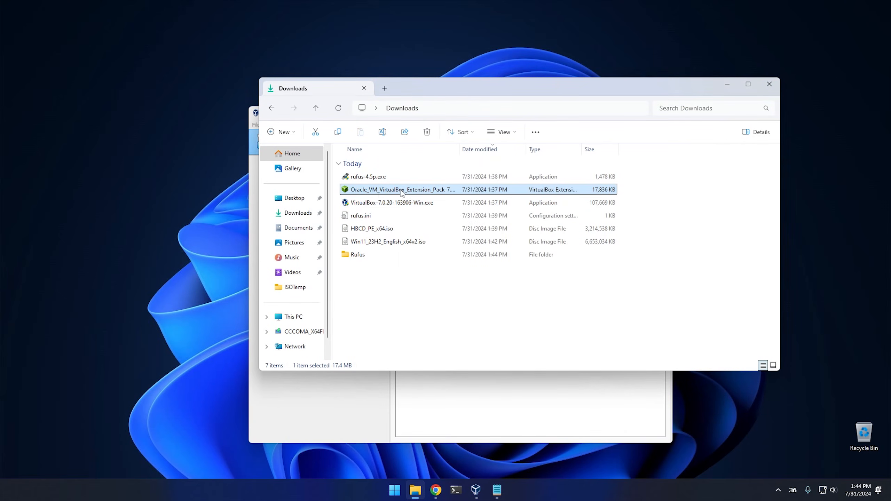
left_click(369, 206)
left_click(377, 193)
double_click(390, 191)
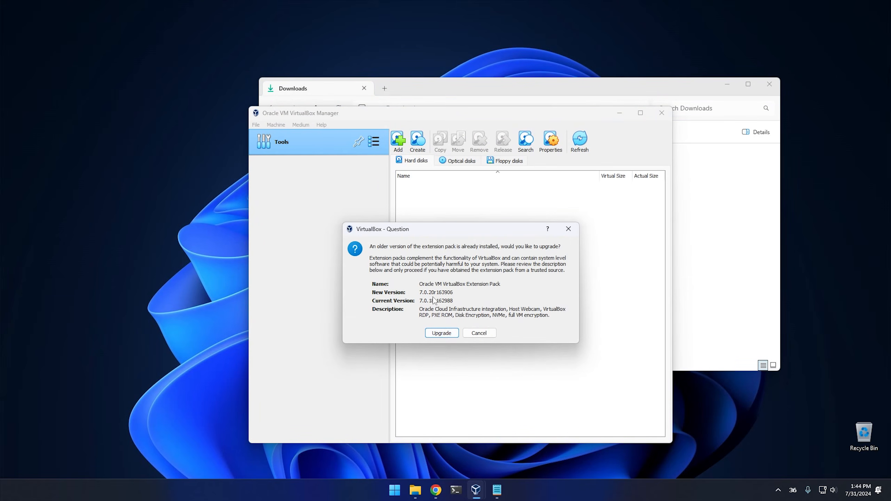
left_click(441, 335)
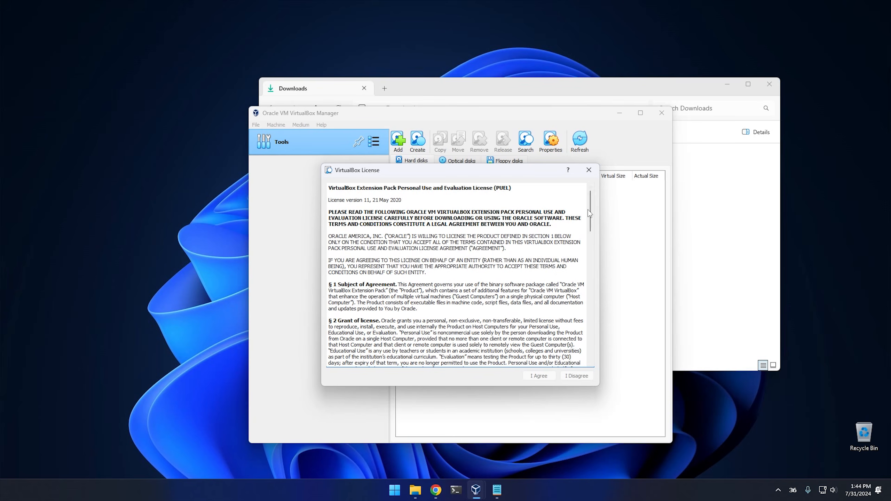
Step: Accept the extension pack license, allow VirtualBox ExtPack Helper to make changes, and close the Downloads window
left_click_drag(590, 214, 593, 371)
left_click(539, 376)
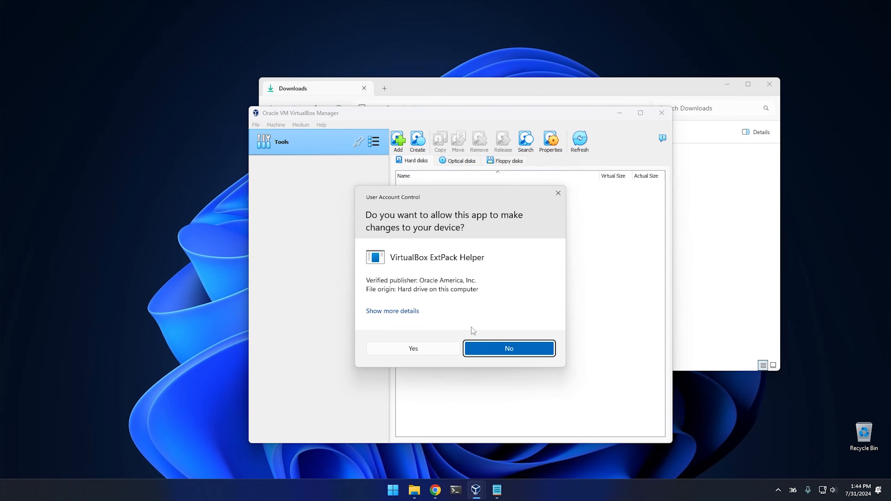
left_click(426, 349)
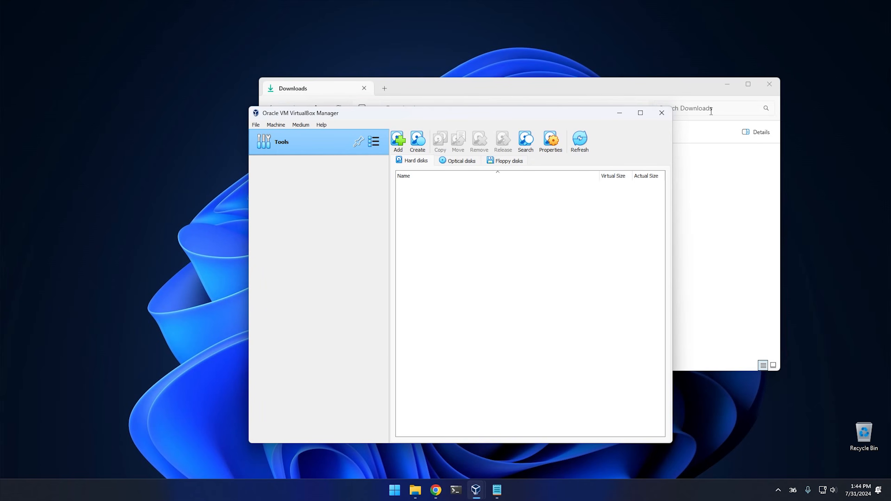
left_click(769, 84)
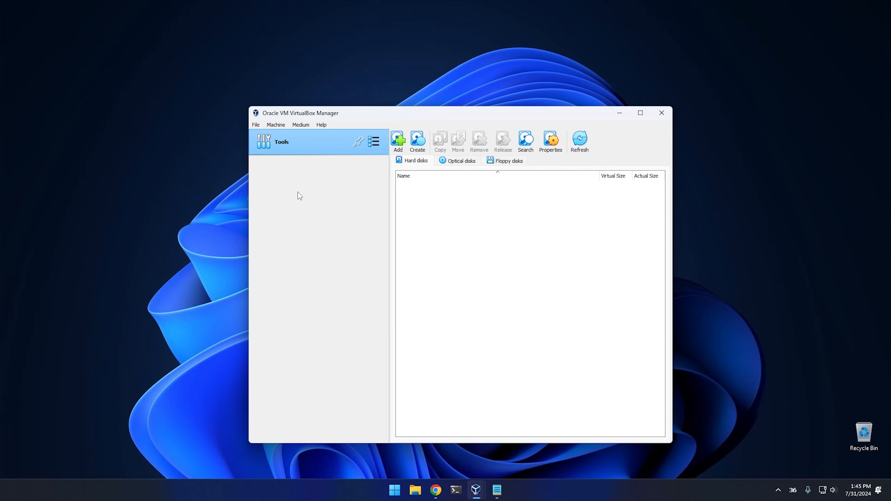
Step: Start creating a new virtual machine in VirtualBox and name it Windows 11
left_click(279, 127)
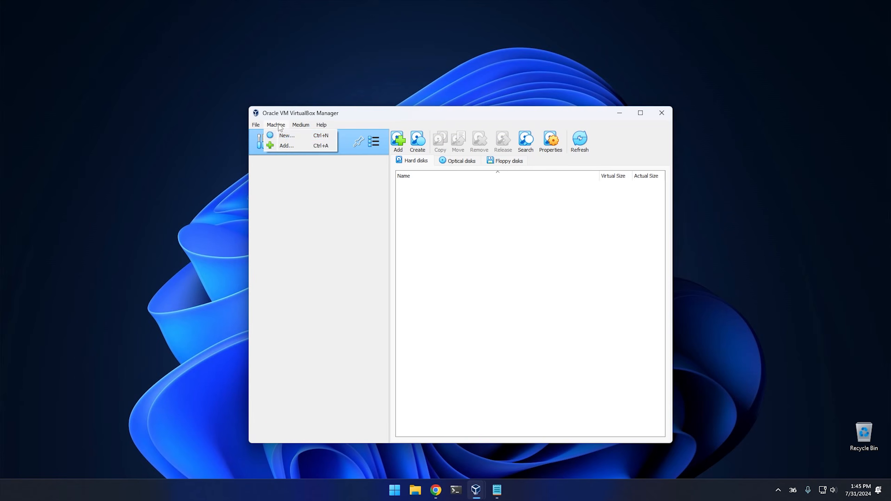
left_click(290, 135)
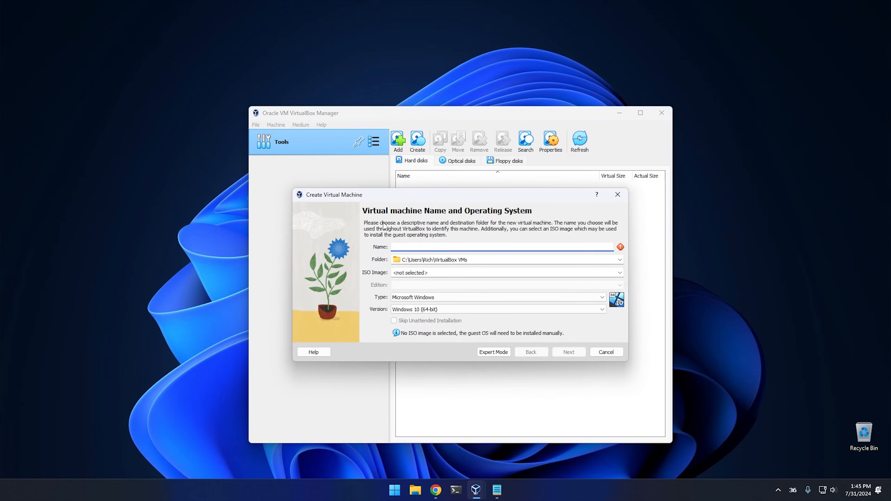
type("Windows 11")
Step: Set Win11_23H2_English_x64v2.iso as the machine's ISO image and skip unattended installation, continuing to the hardware settings
left_click(620, 274)
left_click(429, 282)
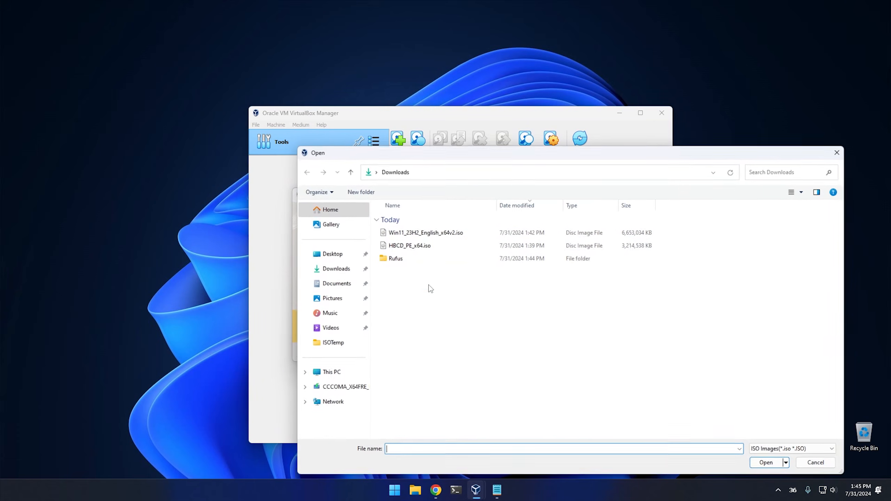
left_click(429, 233)
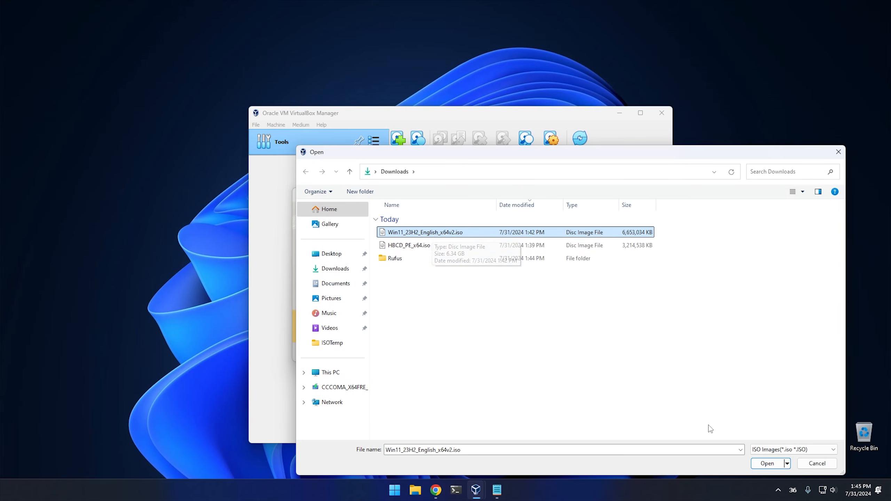
left_click(767, 463)
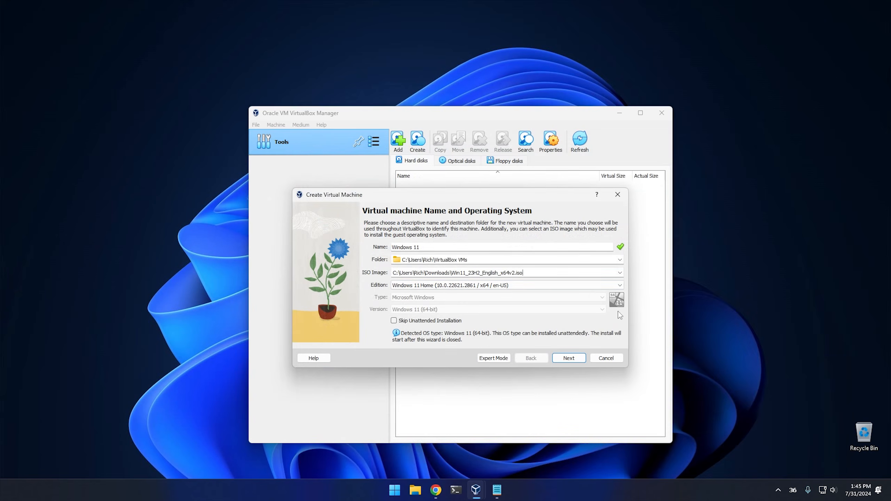
left_click(394, 320)
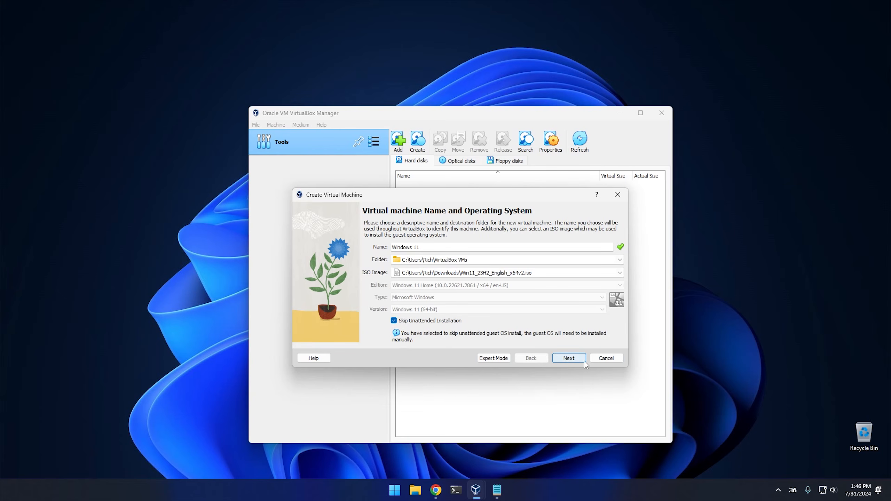
left_click(569, 358)
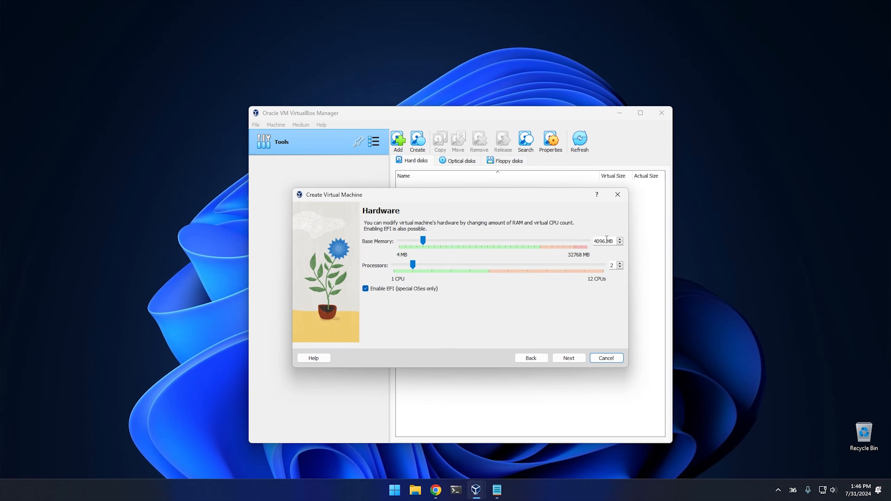
Step: Set the virtual machine's processors to 4, keeping the base memory at 4096 MB, and continue to the hard disk settings
left_click(619, 264)
left_click(620, 264)
left_click(567, 358)
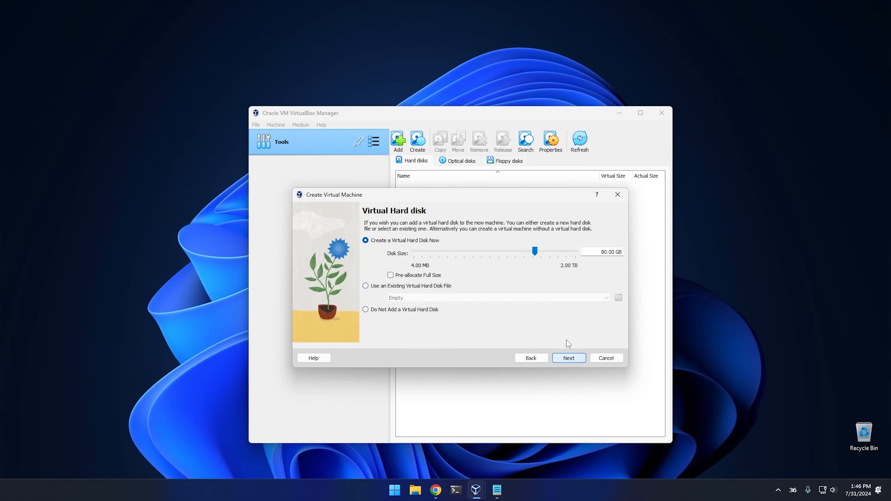
Step: Set the new virtual hard disk's size to 250 GB and continue to the summary
left_click_drag(607, 250, 593, 250)
type("250")
left_click(568, 358)
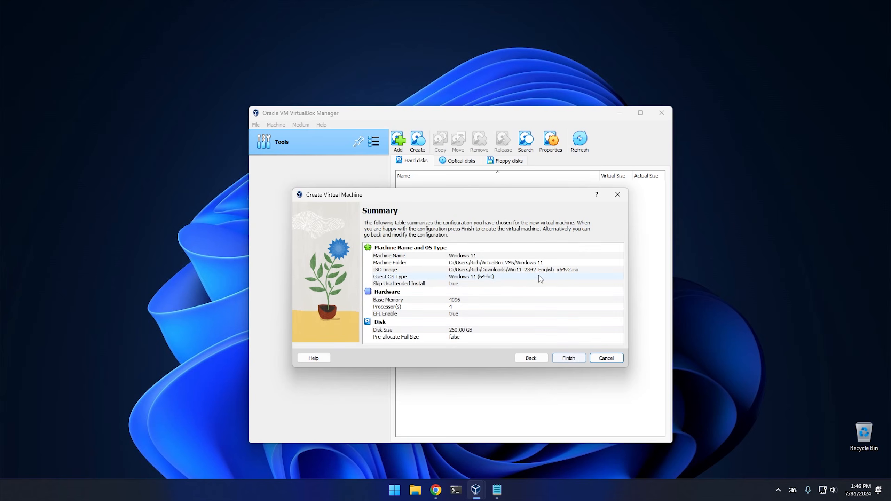
Step: Finish creating the Windows 11 virtual machine and start it
left_click(578, 357)
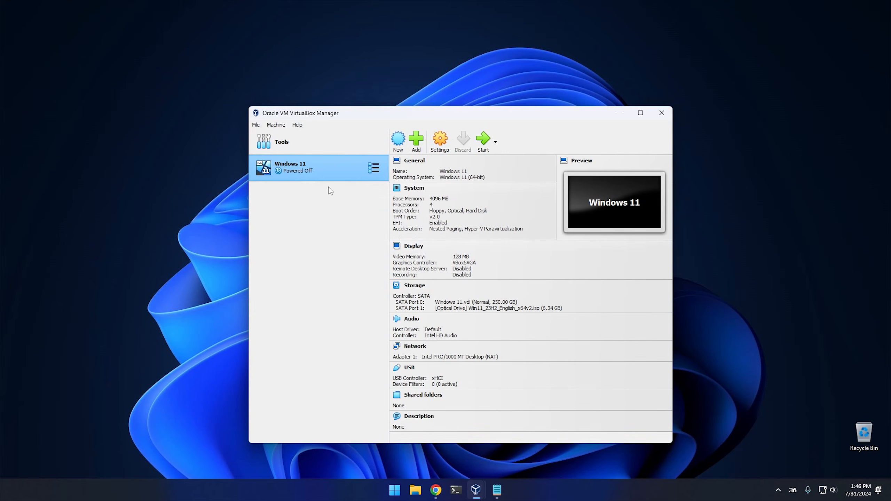
left_click(484, 140)
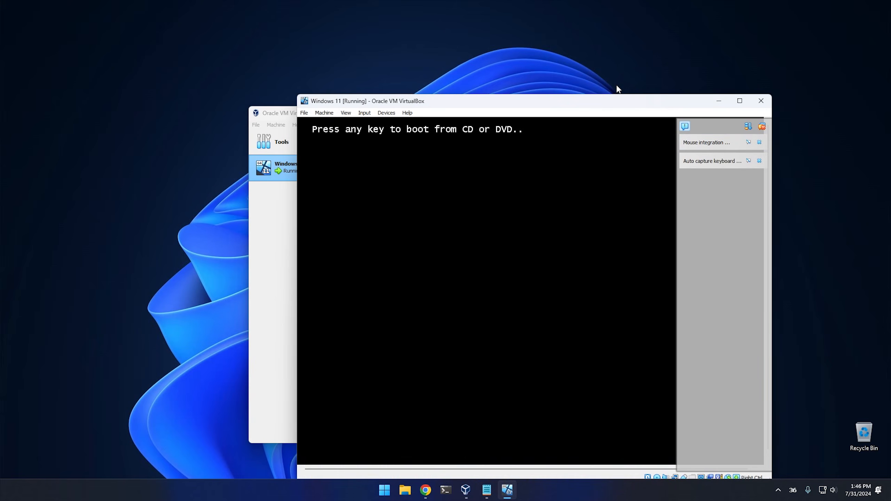
Step: Boot the virtual machine from the installation disc and hide the notification sidebar in its window
key("Return")
left_click_drag(586, 101, 570, 103)
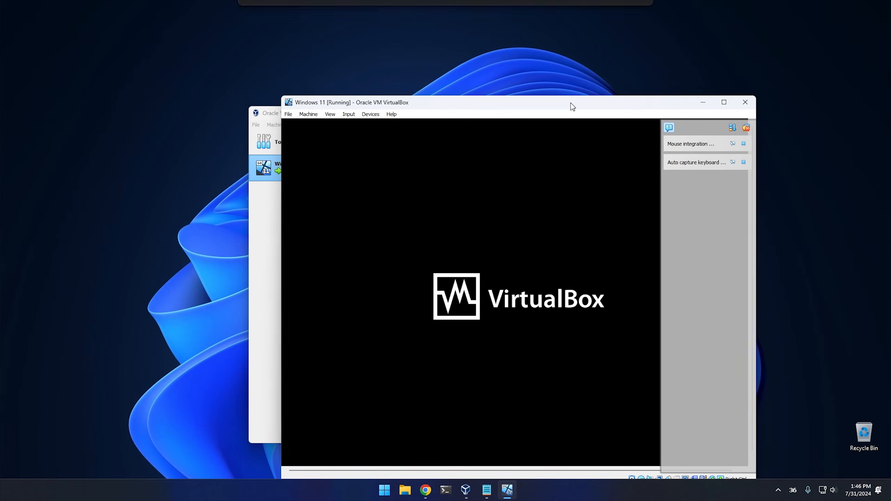
left_click(742, 127)
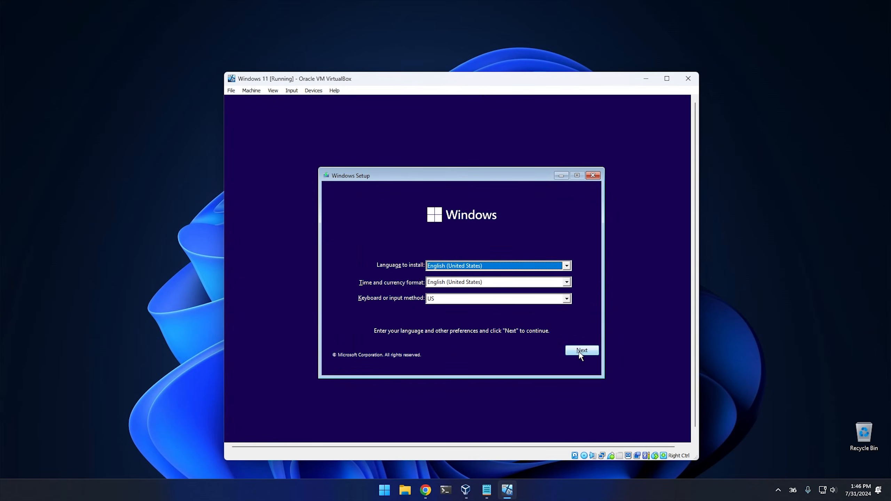
Step: Start Windows Setup with English (United States) and the US keyboard, skip the product key, and choose Windows 11 Pro
left_click(580, 351)
left_click(454, 277)
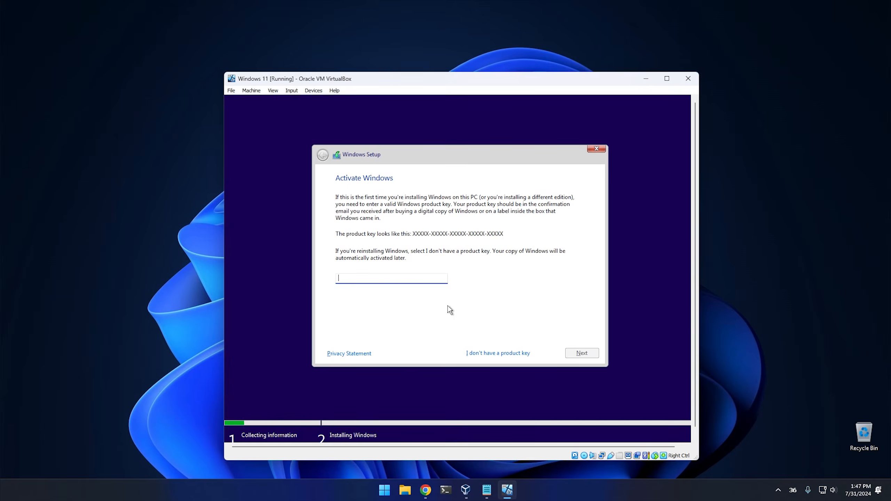
left_click(508, 352)
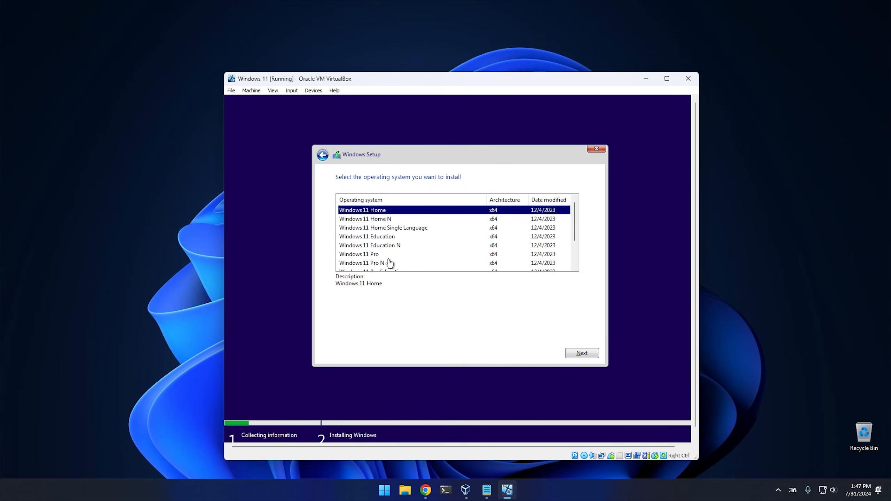
left_click(375, 255)
left_click(580, 355)
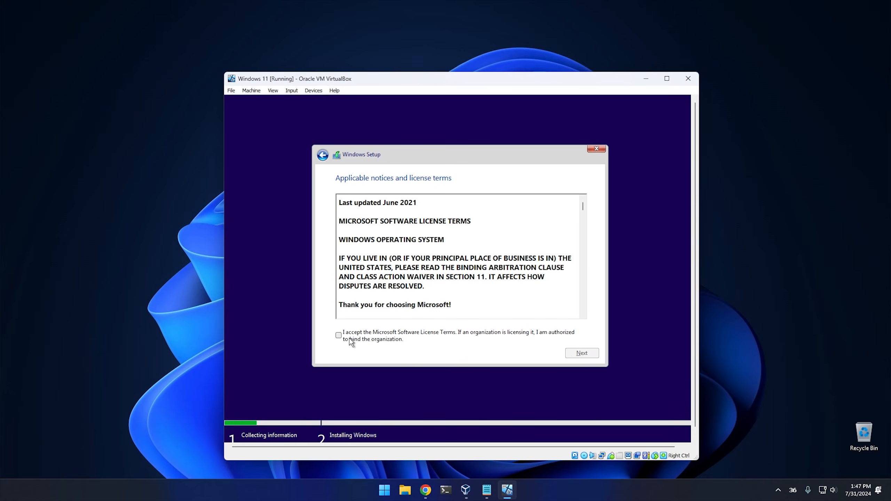
Step: Accept the Microsoft license terms and start a custom, Windows-only installation
left_click(339, 335)
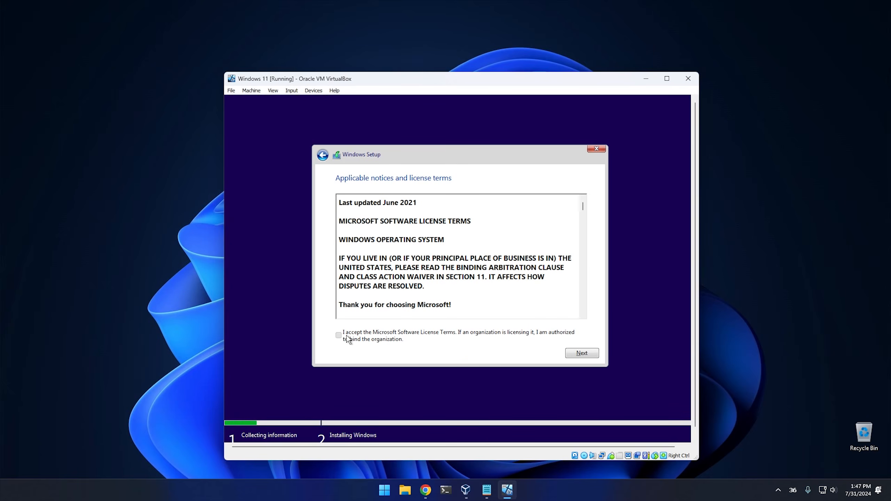
left_click(590, 357)
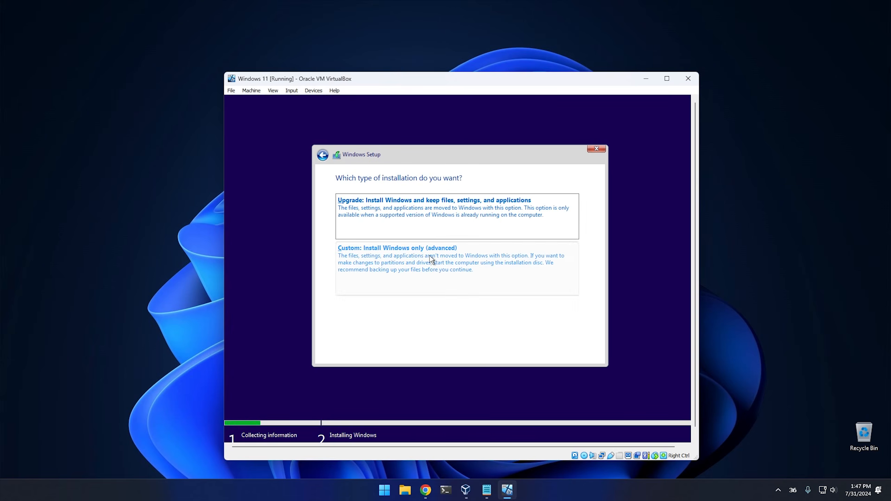
left_click(431, 259)
left_click(580, 352)
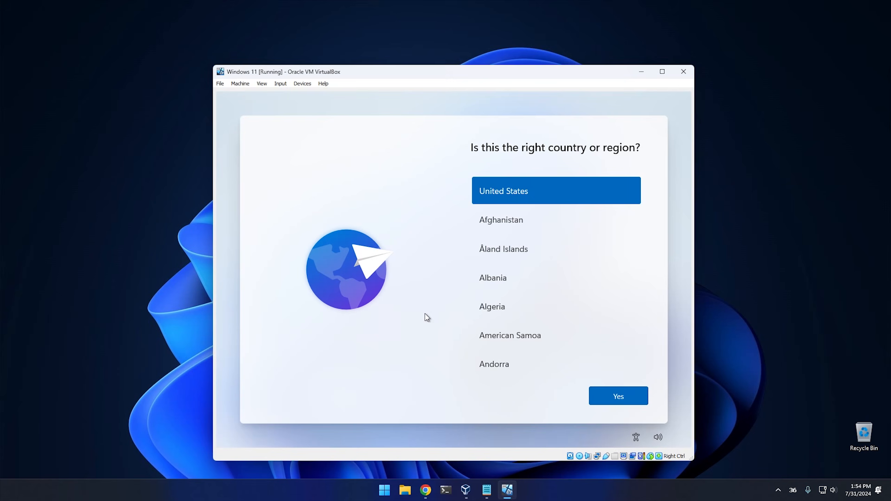
Step: Enter audit mode from the country or region screen and cancel the System Preparation Tool on the desktop
key("ctrl+shift+F3")
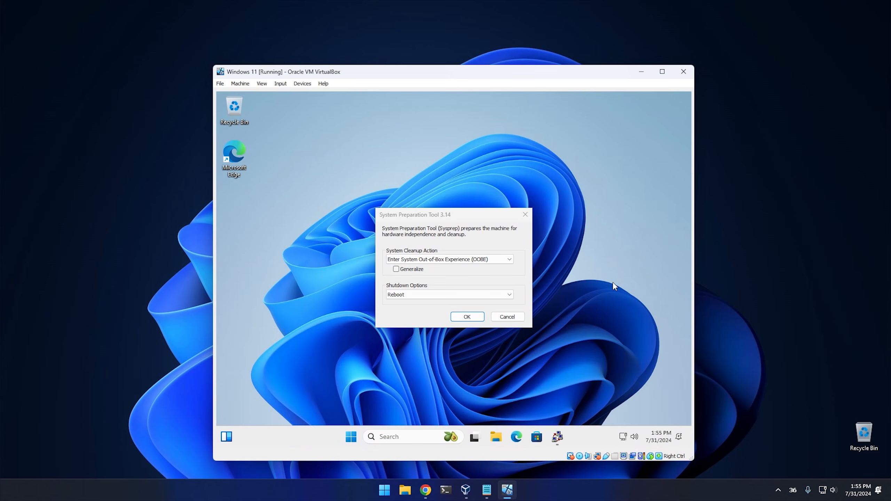
key("super")
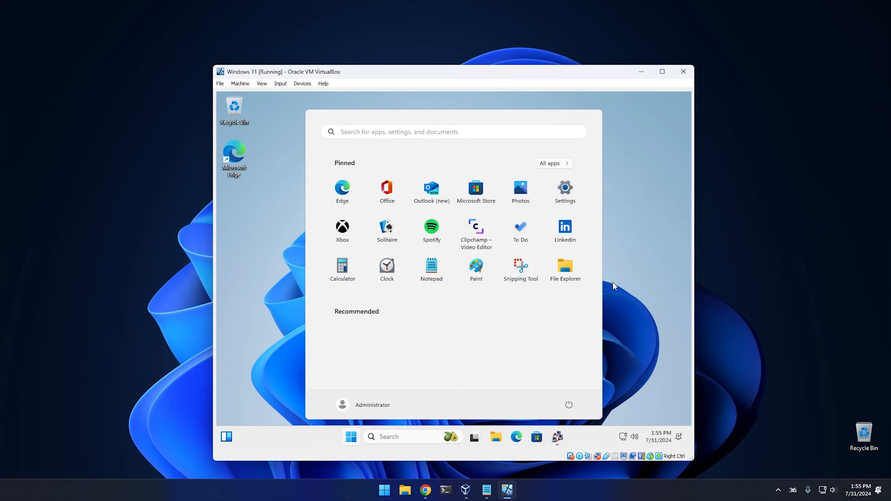
left_click(613, 282)
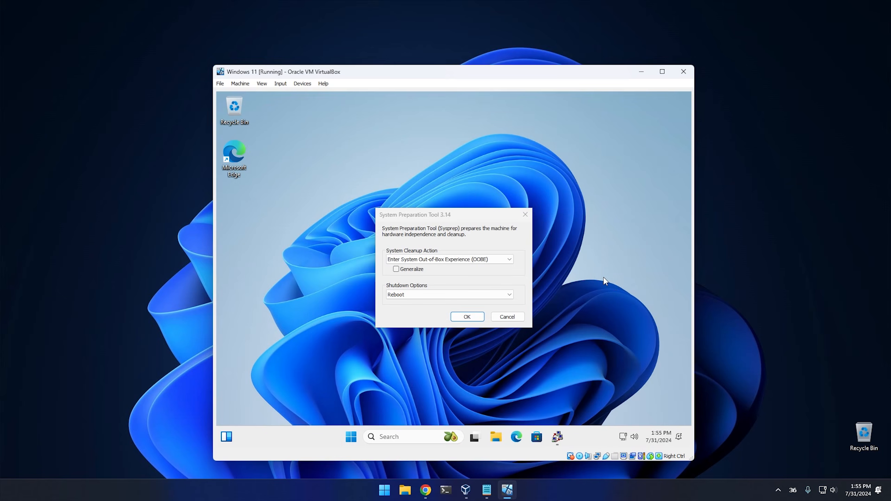
left_click(437, 216)
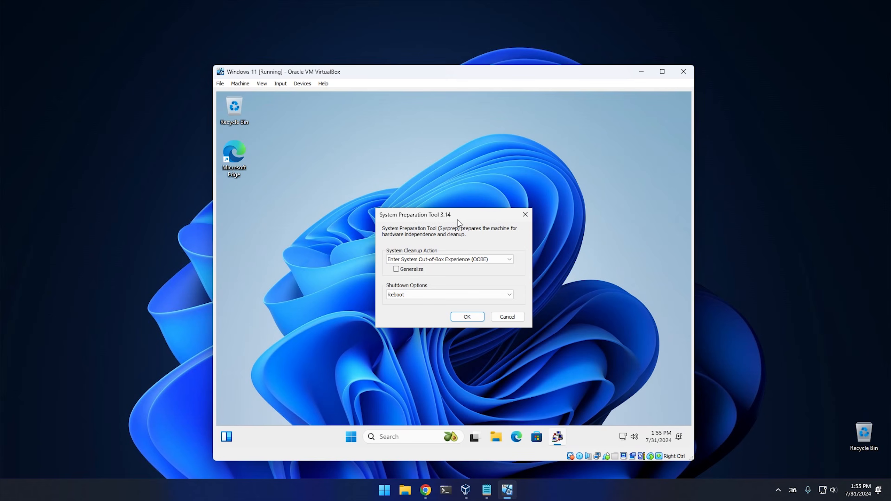
left_click(517, 318)
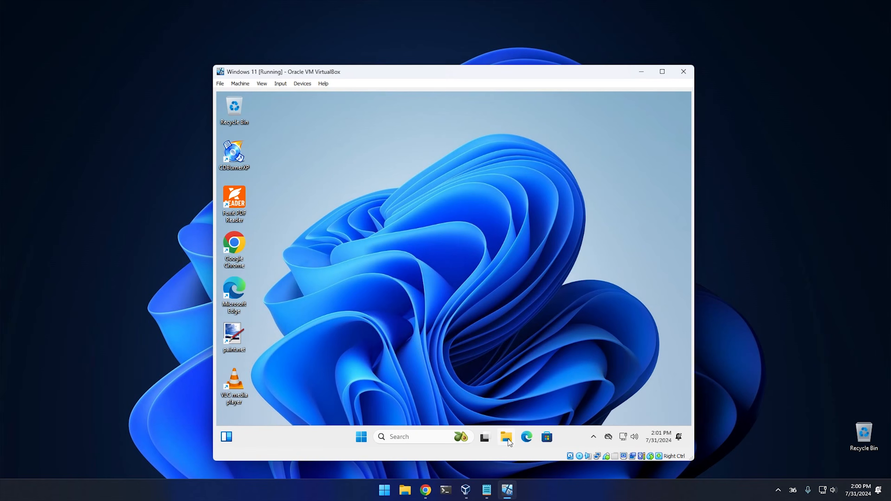
Step: Open the C:\Windows\System32 folder in the virtual machine's File Explorer
left_click(508, 441)
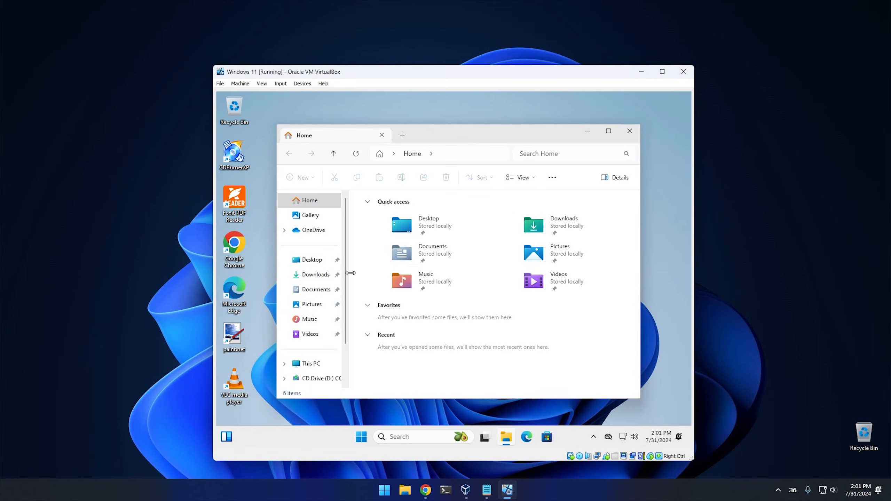
left_click(311, 364)
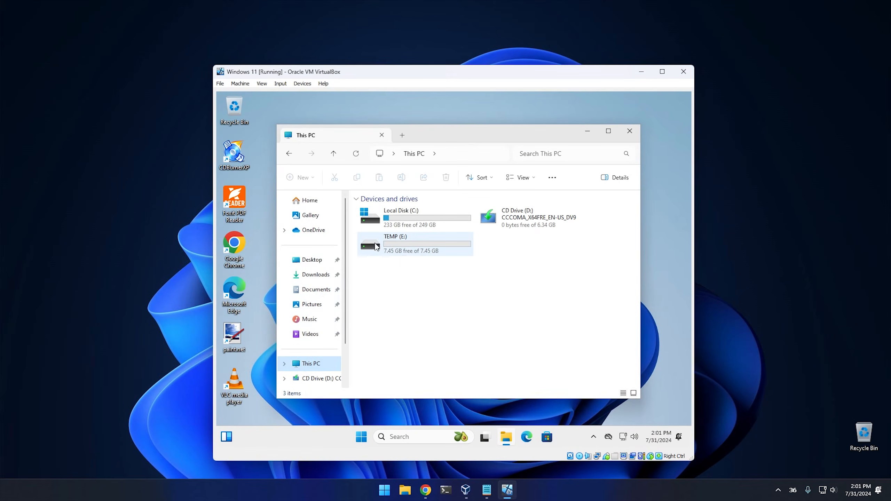
double_click(393, 216)
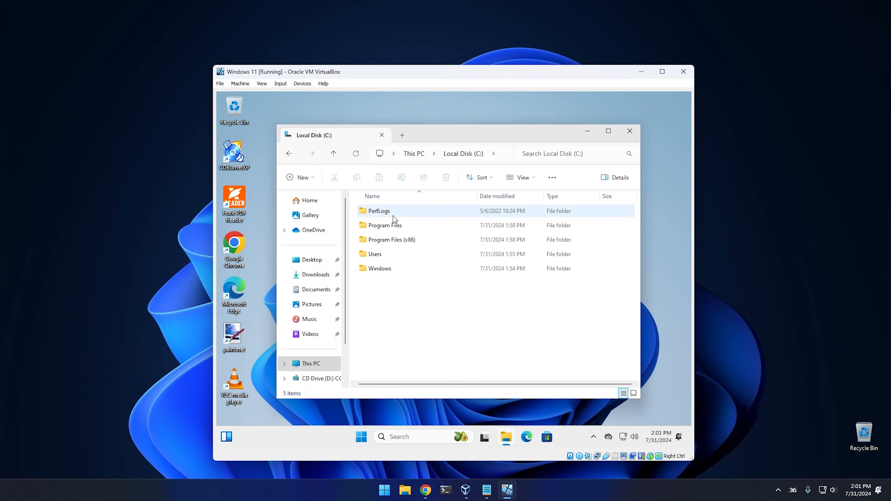
double_click(391, 270)
scroll(407, 286, "down", 20)
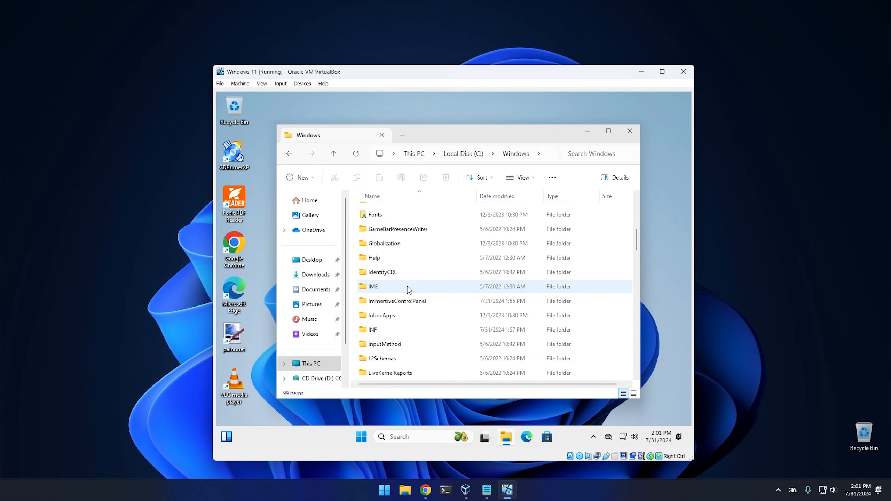
scroll(403, 320, "down", 4)
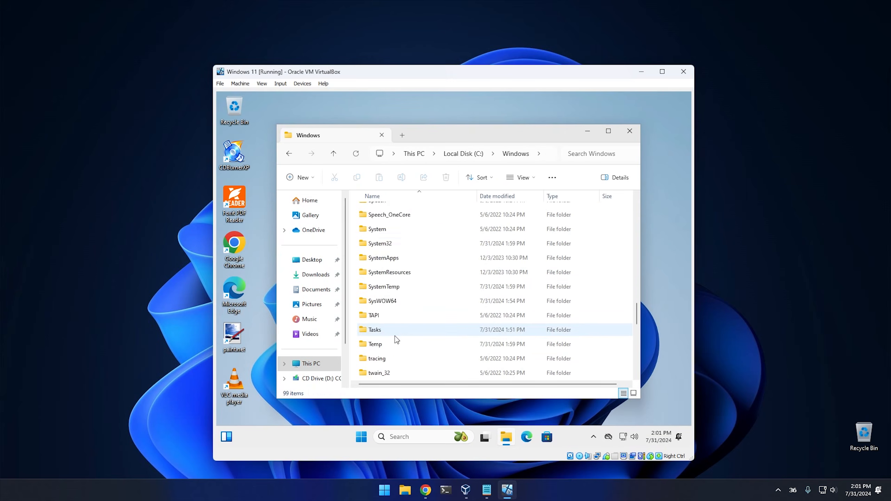
left_click(395, 244)
double_click(394, 245)
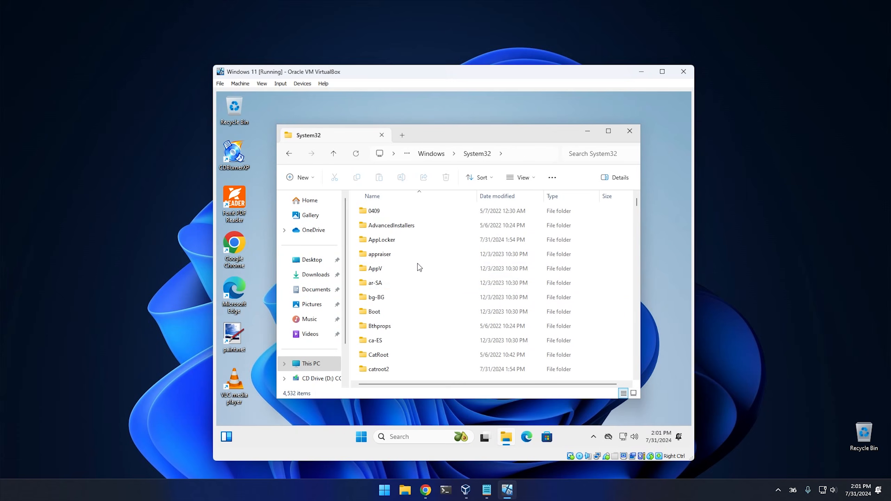
Step: Open the Sysprep folder inside System32 and launch the sysprep application
scroll(431, 298, "down", 7)
scroll(431, 298, "down", 12)
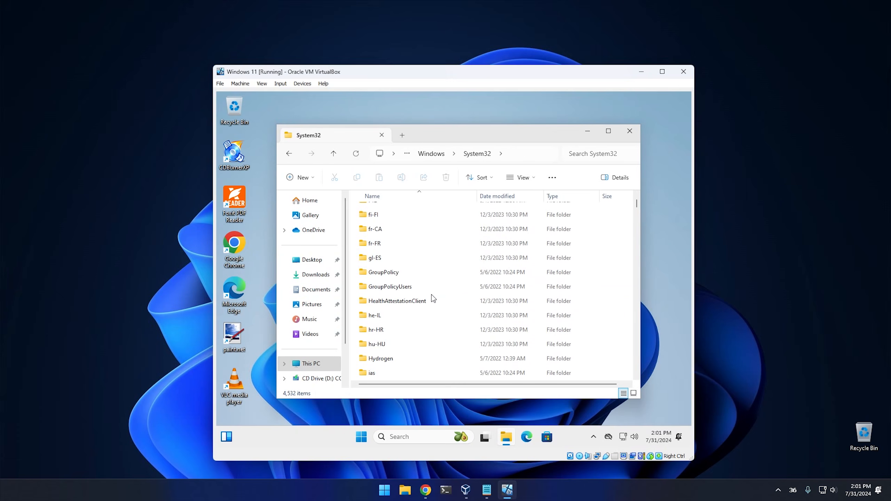
scroll(432, 298, "down", 15)
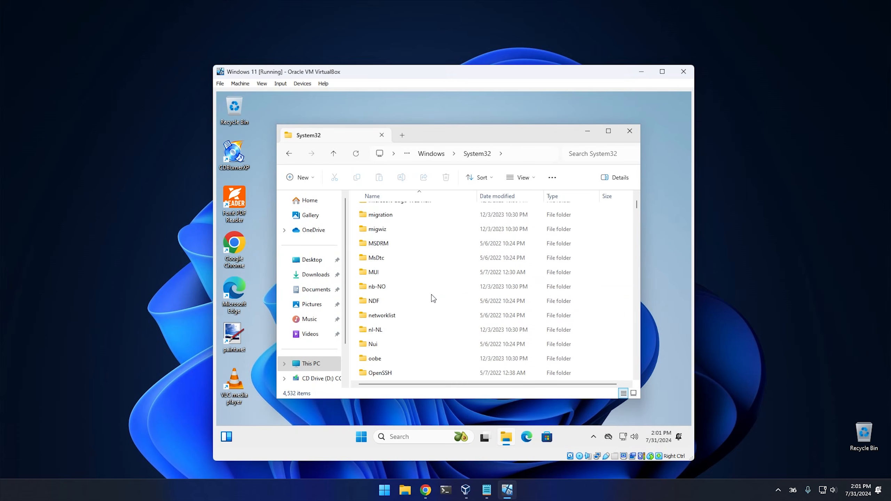
scroll(431, 299, "down", 5)
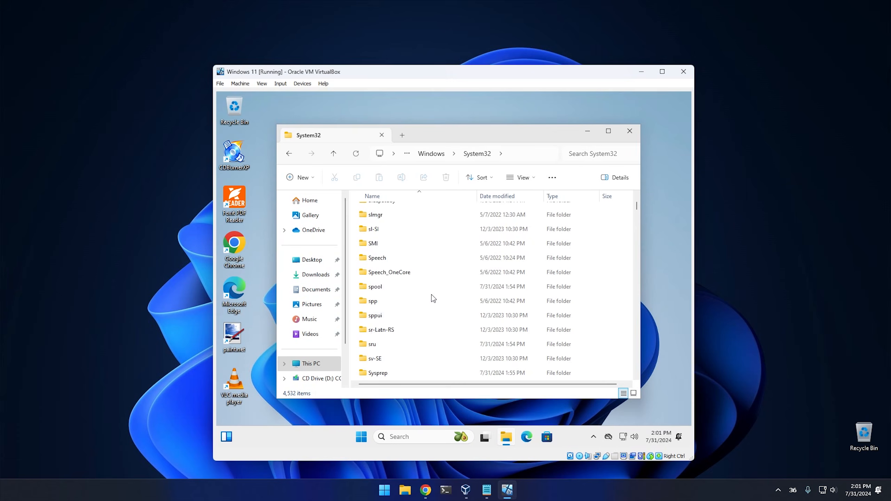
double_click(386, 251)
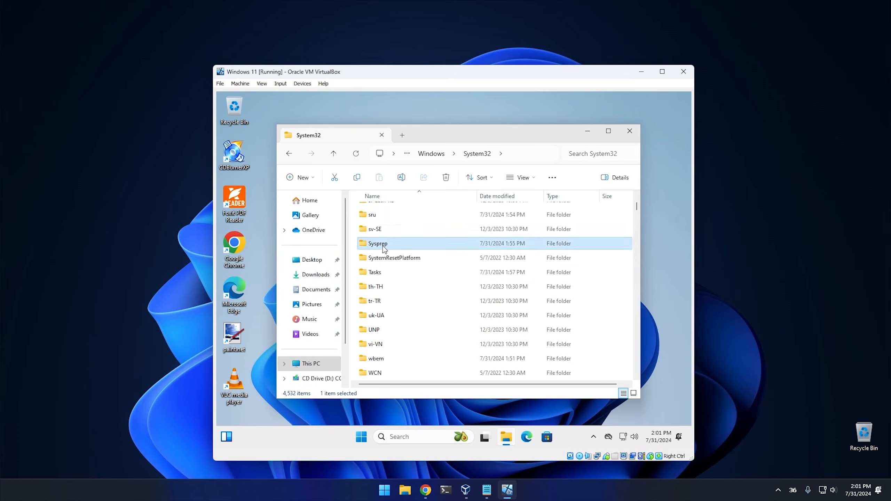
left_click(385, 257)
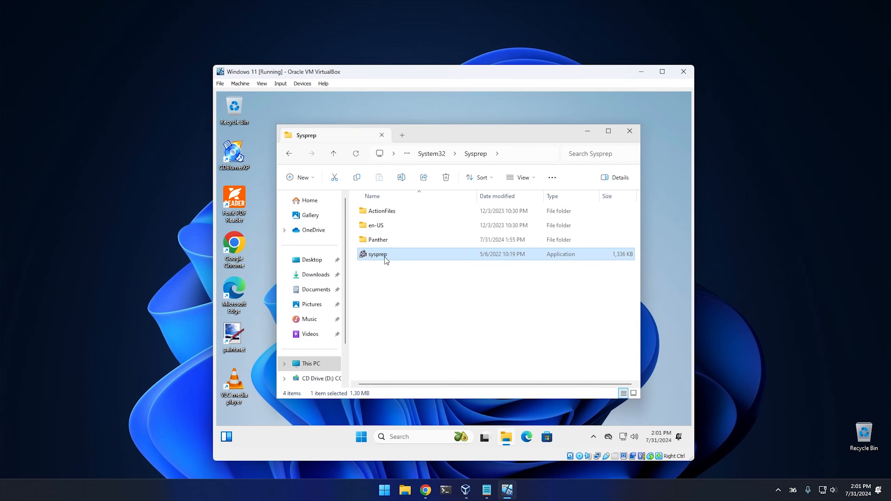
double_click(386, 259)
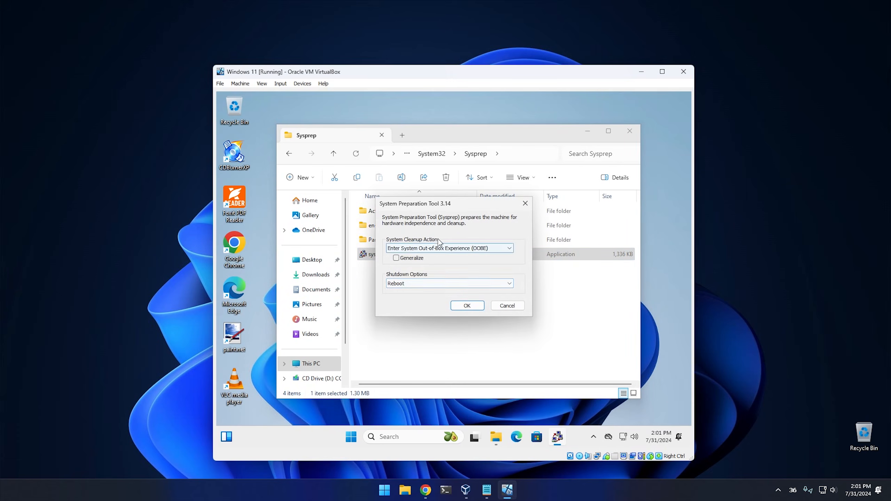
Step: Close File Explorer and run Sysprep with Enter System Out-of-Box Experience (OOBE) and the Shutdown option, leaving Generalize off
left_click(629, 133)
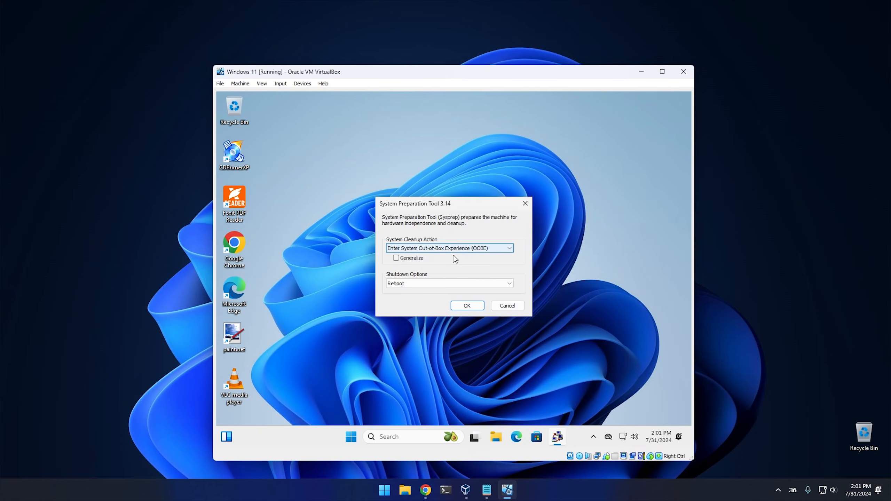
left_click(406, 283)
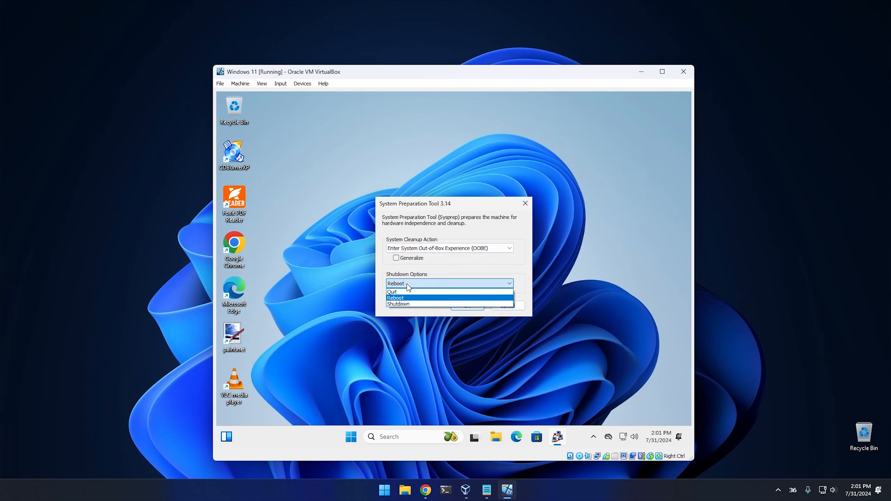
left_click(415, 303)
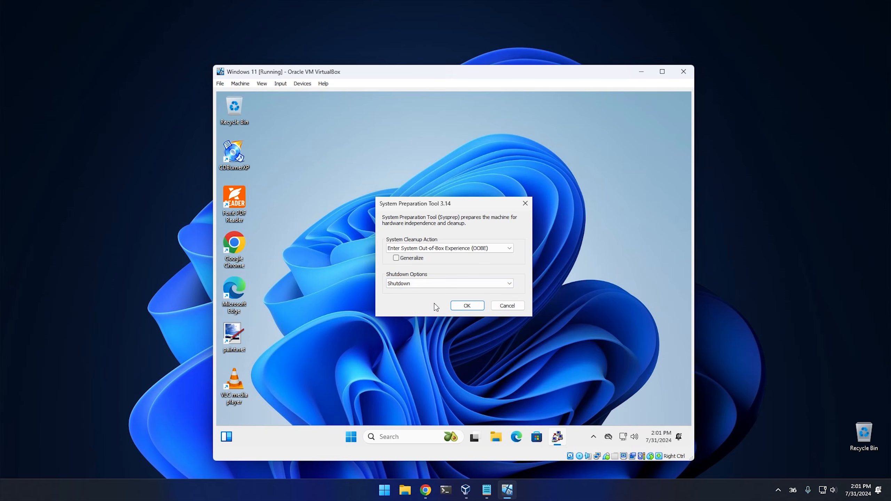
left_click(467, 306)
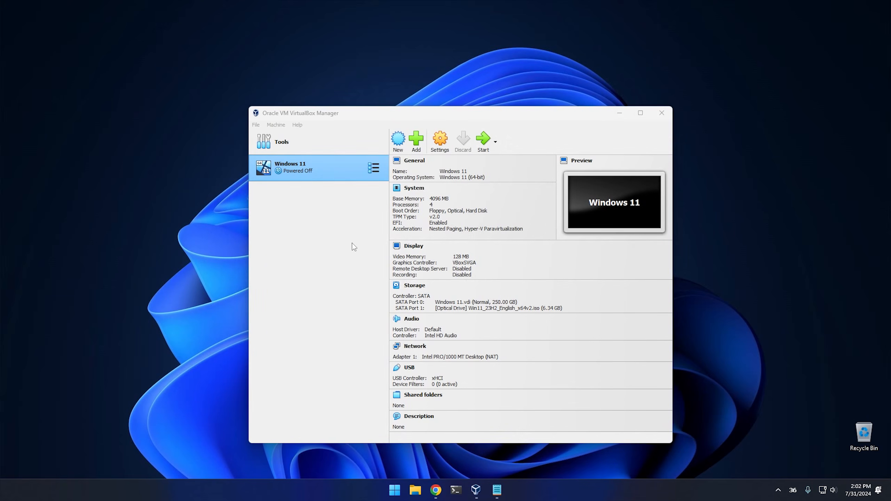
Step: Open the storage settings of the powered-off Windows 11 virtual machine
right_click(320, 170)
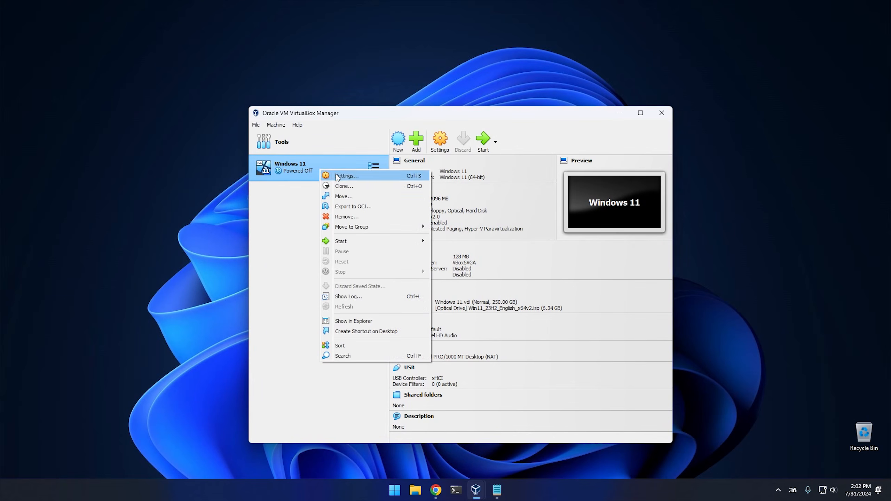
left_click(335, 175)
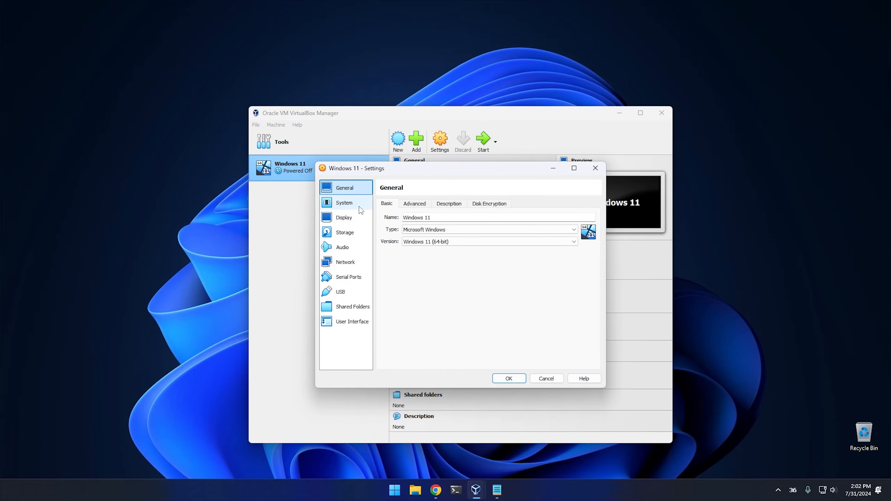
left_click(345, 233)
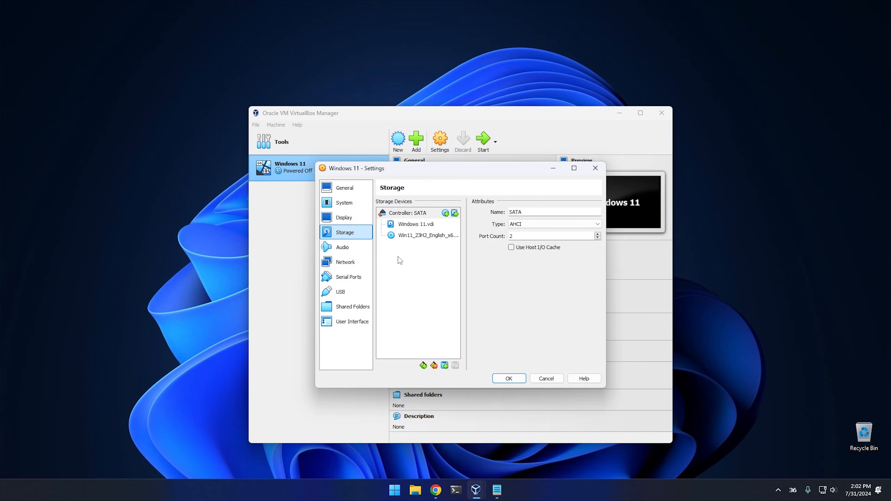
Step: Create a dynamically allocated 80 GB VDI virtual hard disk for the virtual machine's SATA controller
left_click(455, 213)
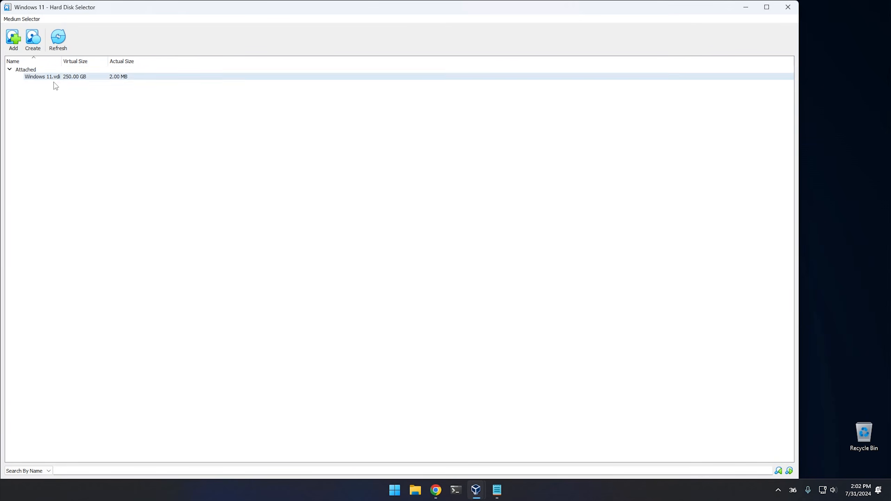
left_click(32, 38)
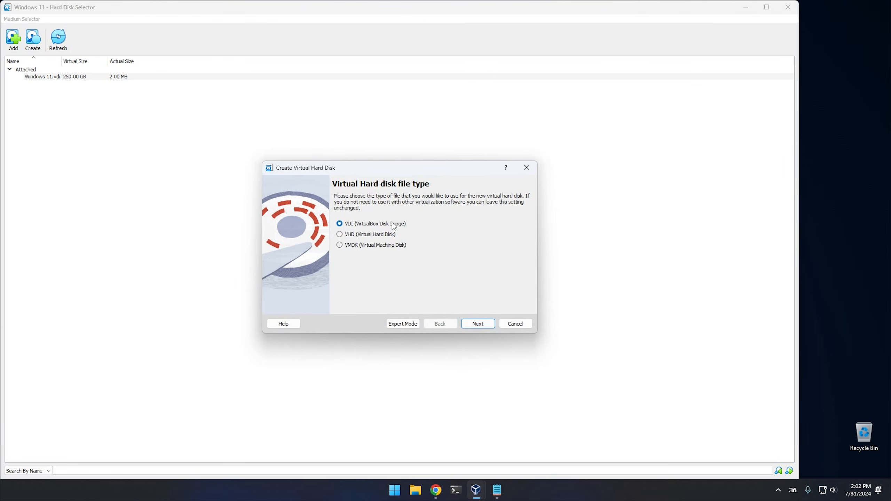
left_click(470, 324)
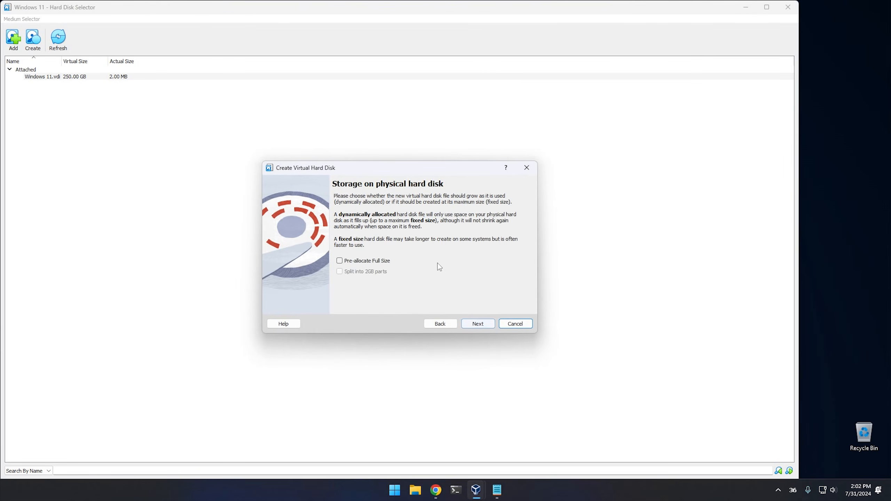
left_click(475, 323)
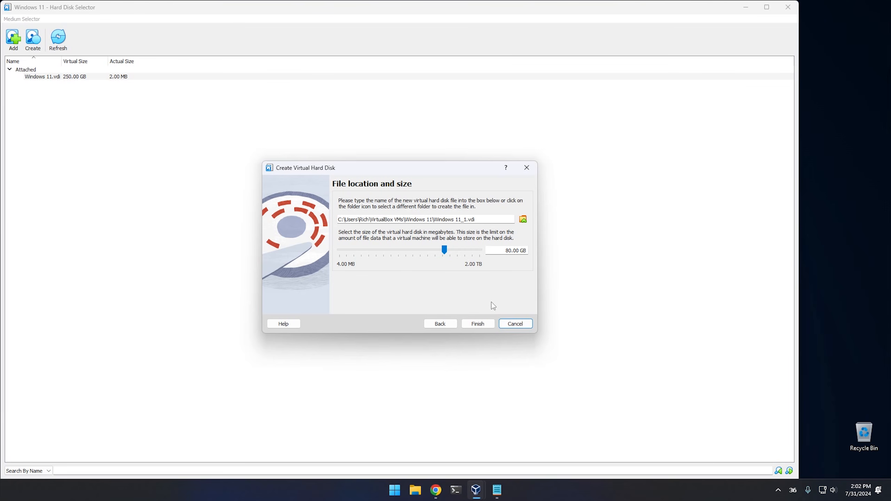
left_click(480, 323)
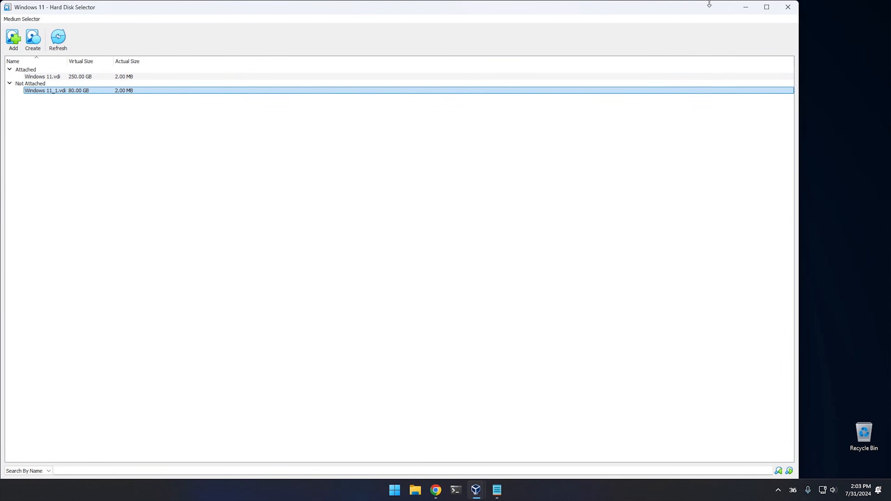
Step: Attach the unattached 80 GB disk to the SATA controller and select it among the storage devices
left_click_drag(709, 4, 697, 67)
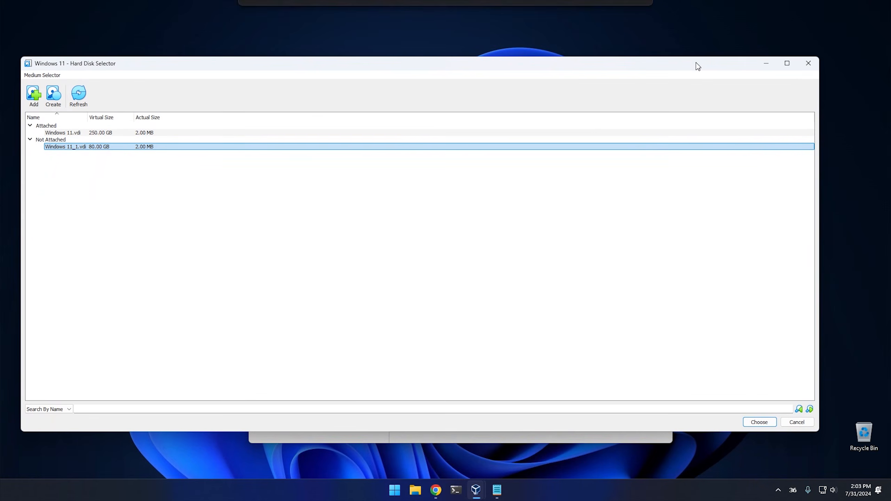
left_click(78, 148)
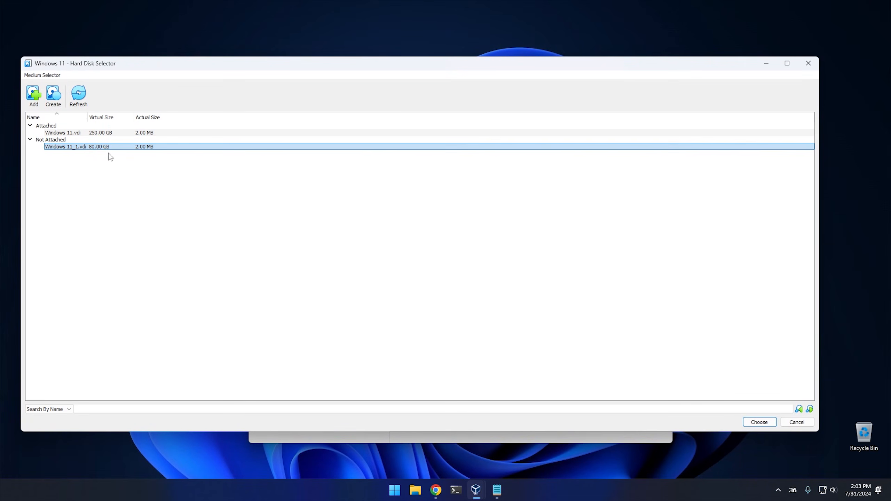
left_click(760, 422)
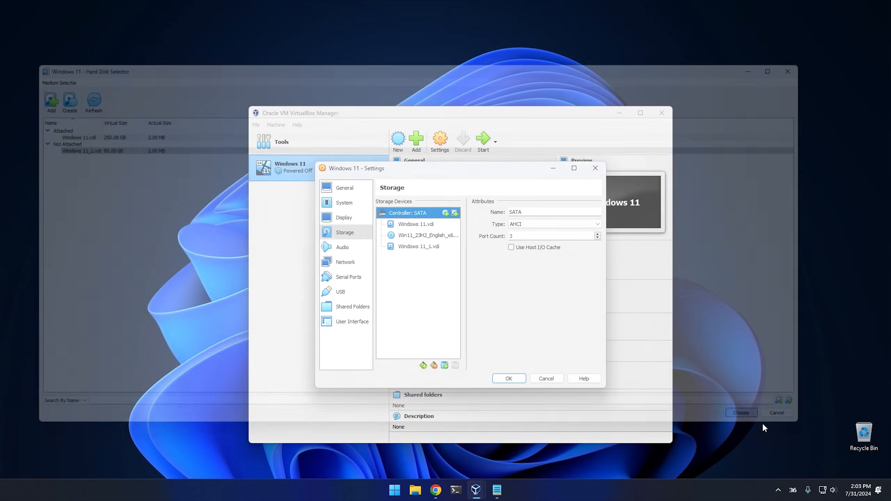
left_click(419, 247)
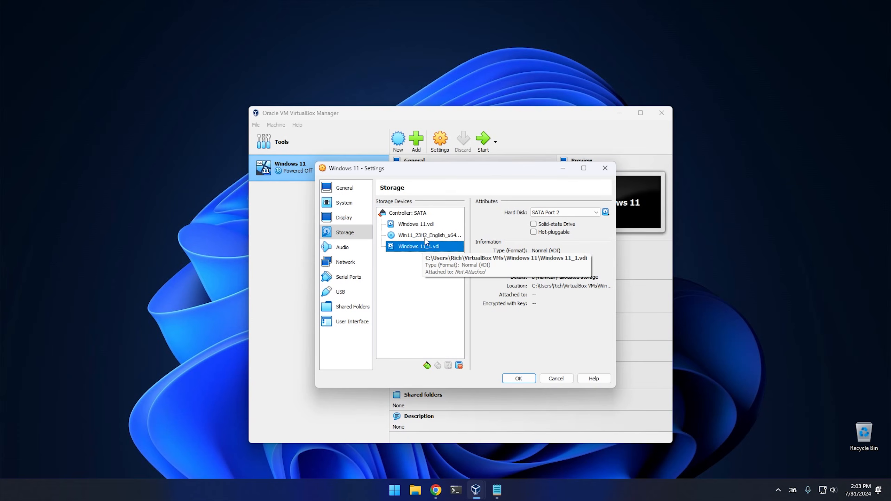
Step: Replace the Windows 11 image in the optical drive with HBCD_PE_x64.iso from Downloads and save the settings
left_click(429, 236)
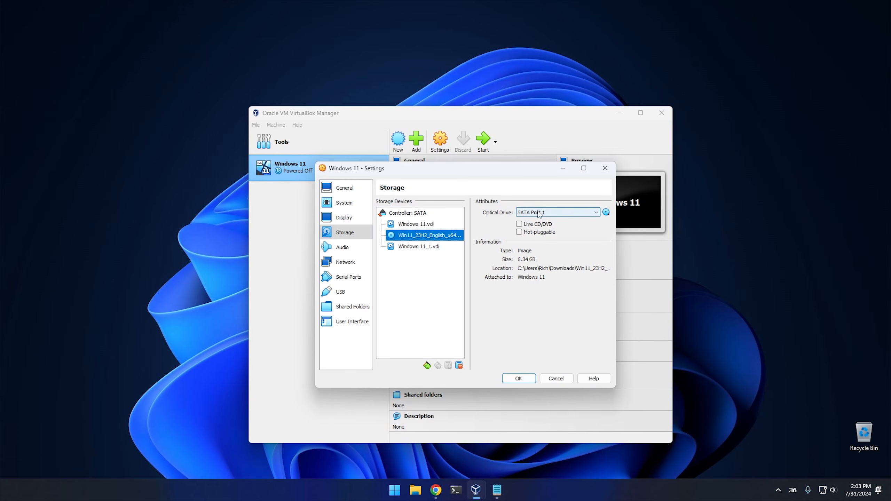
left_click(606, 211)
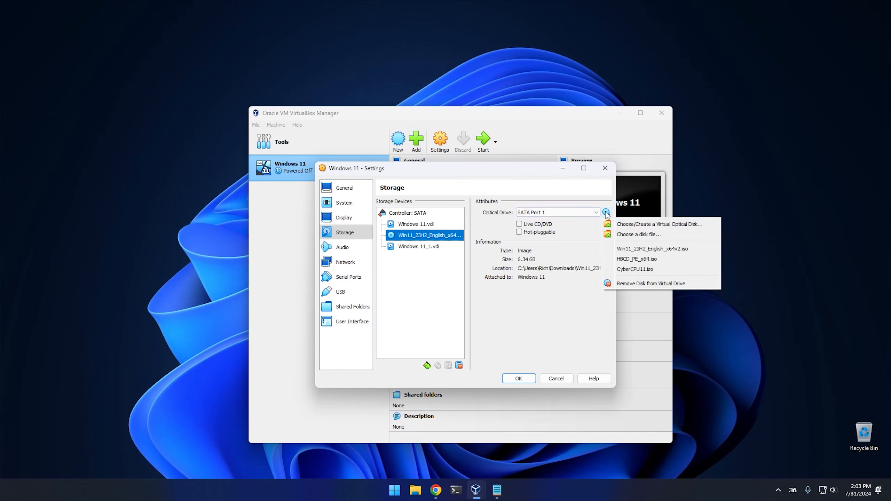
left_click(641, 235)
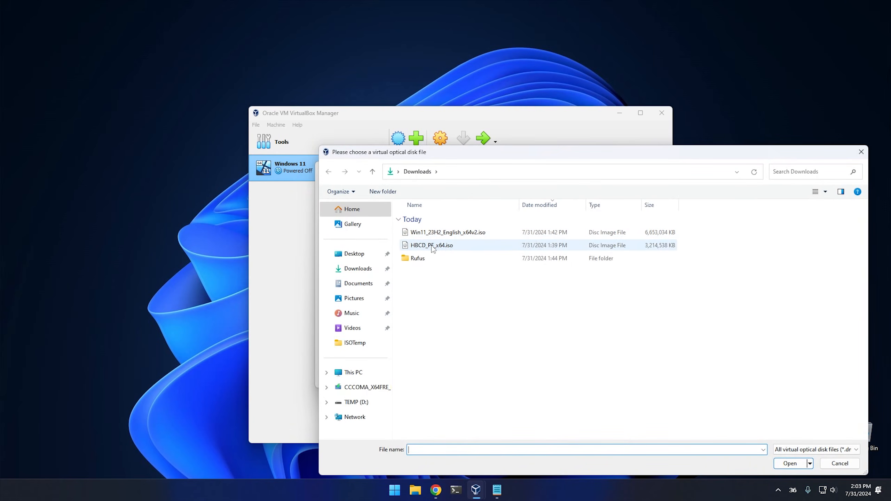
left_click(435, 246)
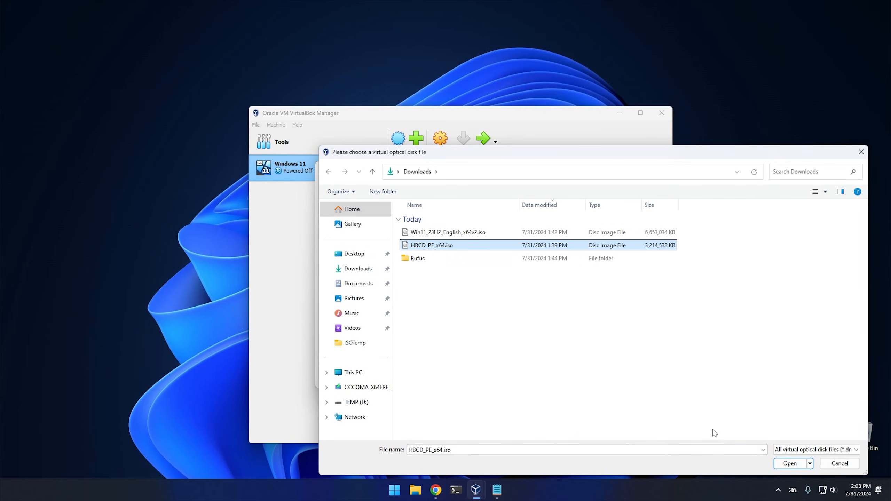
left_click(790, 463)
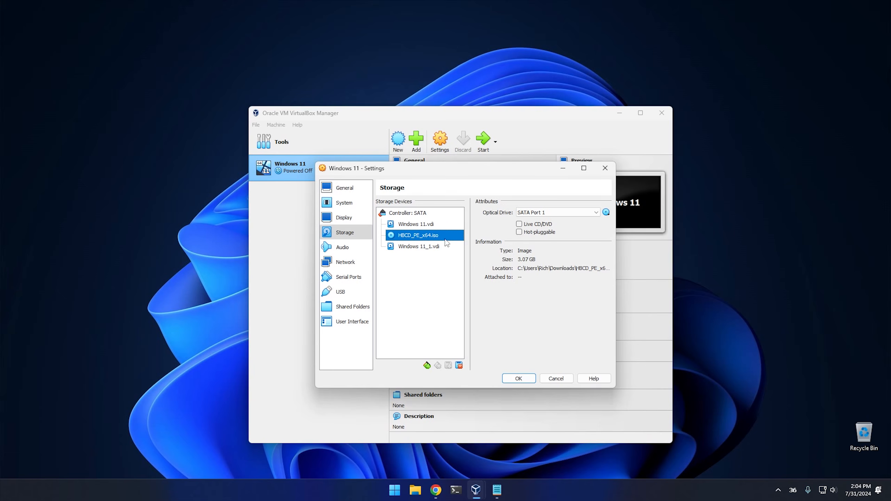
left_click(519, 378)
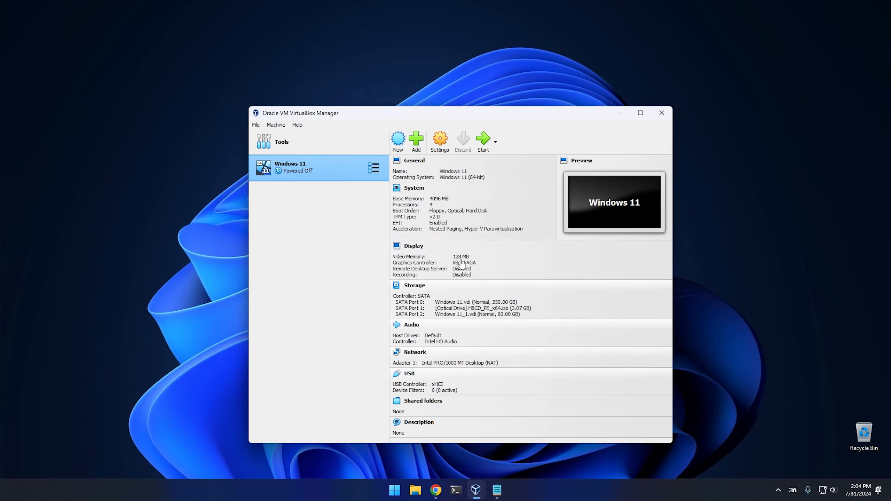
Step: Start the Windows 11 virtual machine and open Boot Manager from its firmware setup screen
left_click(482, 143)
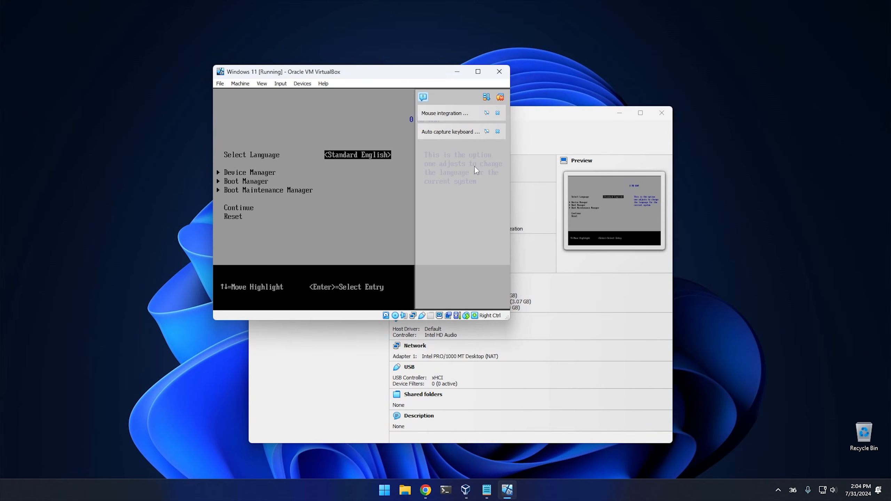
key("Down")
key("Down")
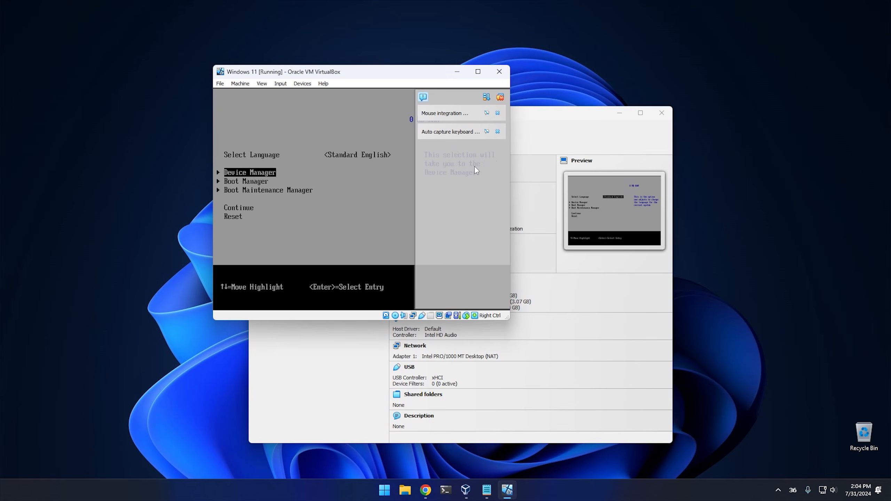
key("Up")
key("Down")
key("Return")
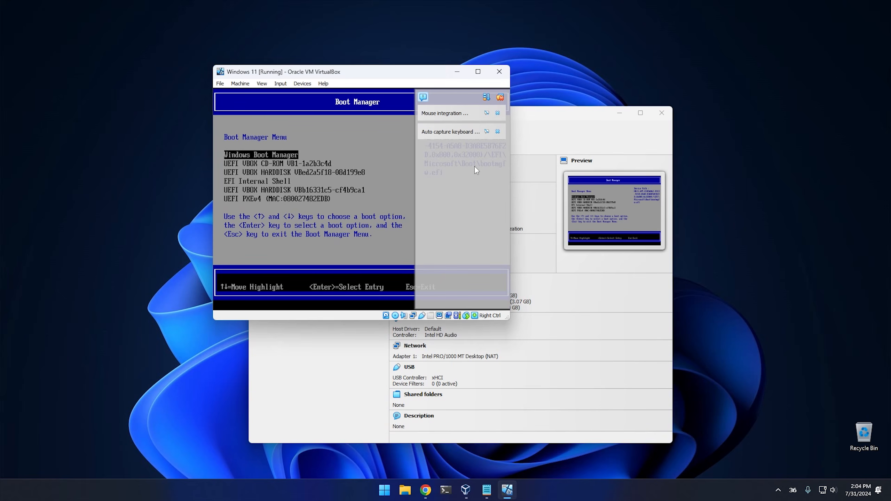
Step: Boot the virtual machine from the UEFI VBOX CD-ROM entry into Hiren's BootCD PE
key("Down")
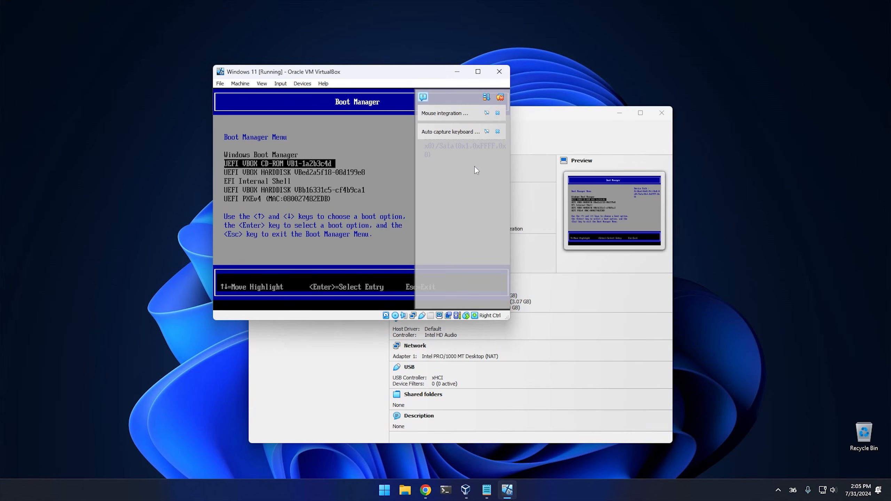
key("Down")
key("Down")
key("Down")
key("Down")
key("Down")
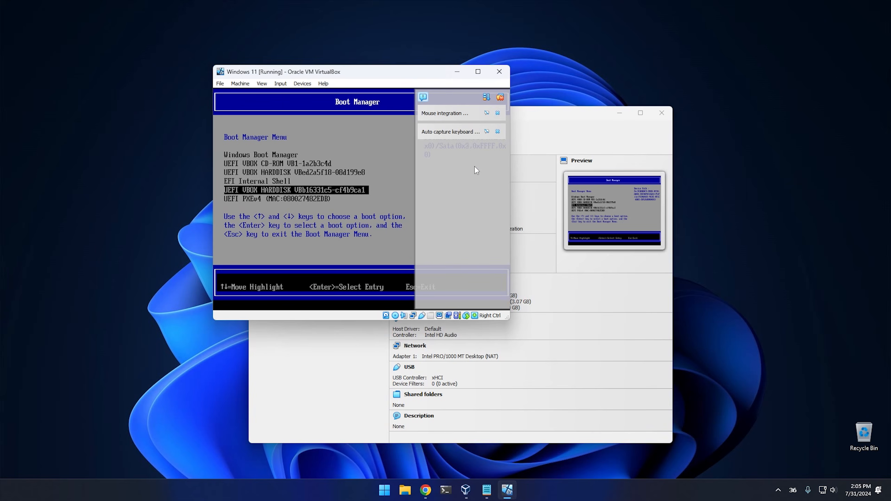
key("Up")
key("Up")
key("Up")
key("Up")
key("Up")
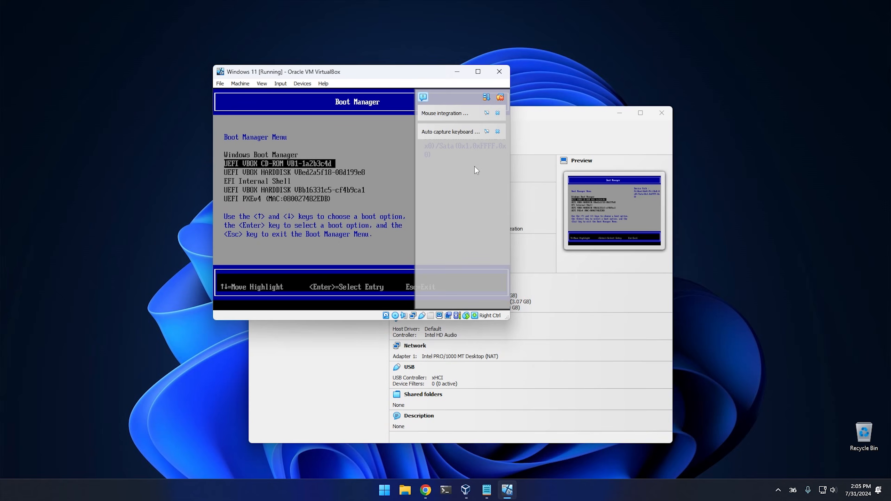
key("Return")
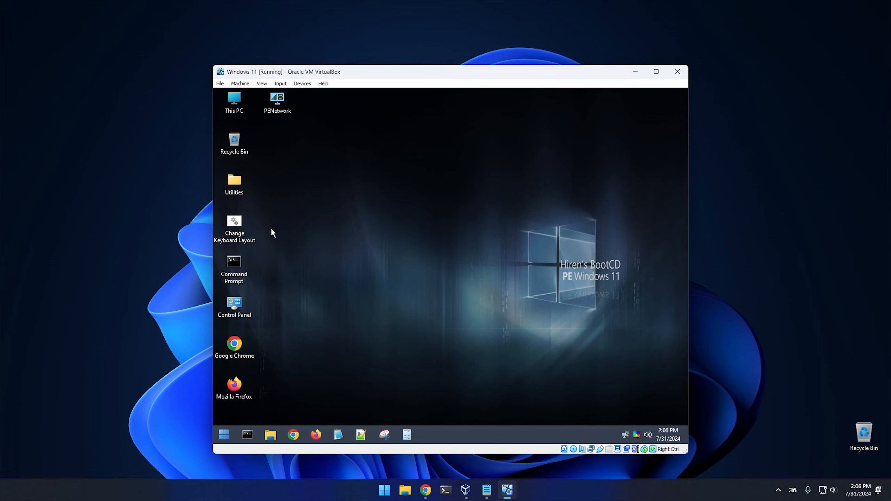
Step: Open Disk Management in Computer Management and initialize Disk 1 with the GPT partition style
right_click(235, 108)
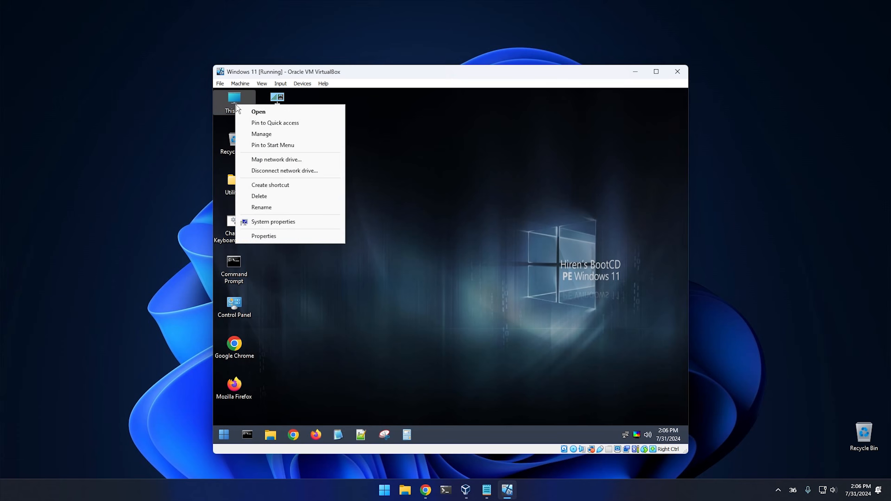
left_click(269, 134)
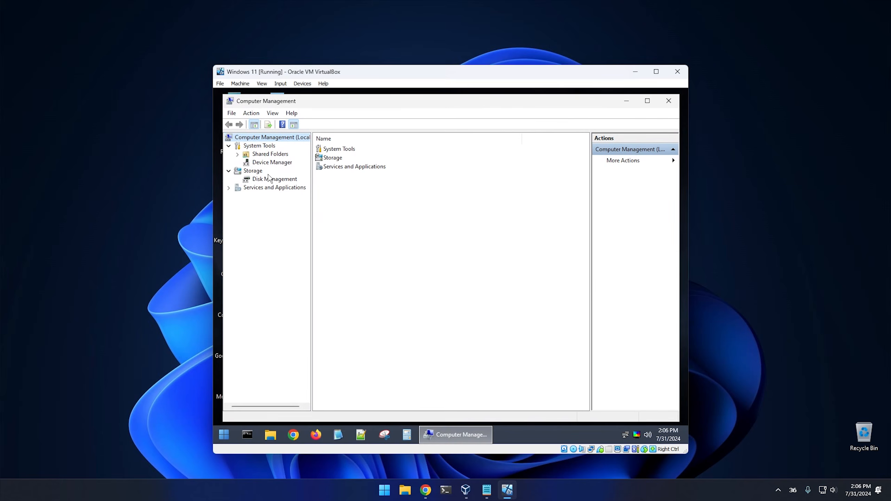
left_click(274, 180)
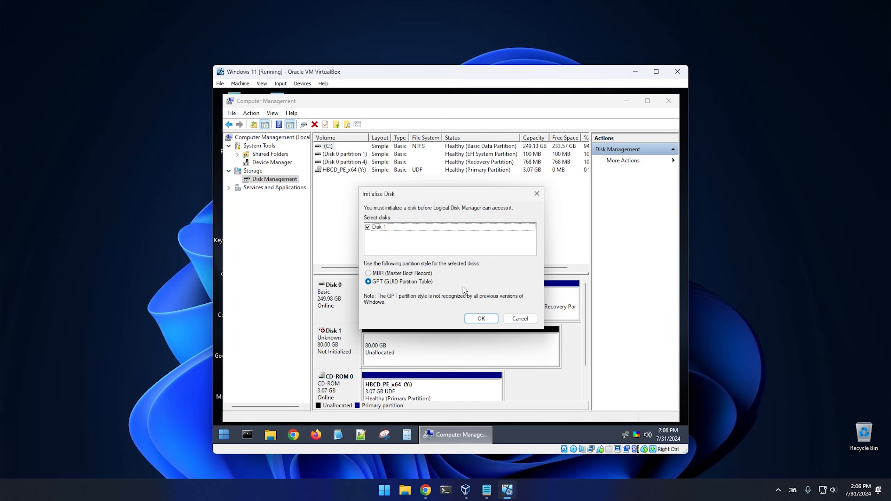
left_click(479, 319)
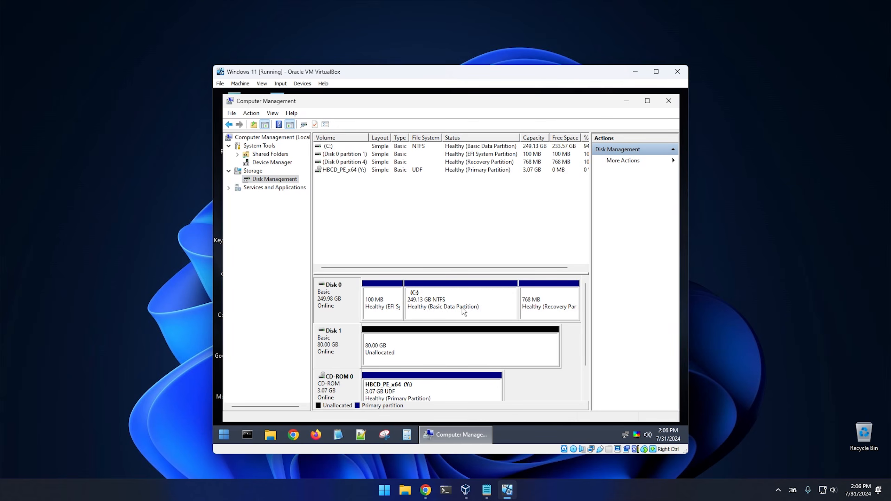
Step: Create a full-size simple volume on Disk 1's unallocated space with drive letter D, quick-formatted as NTFS and labelled Scratch
left_click(336, 357)
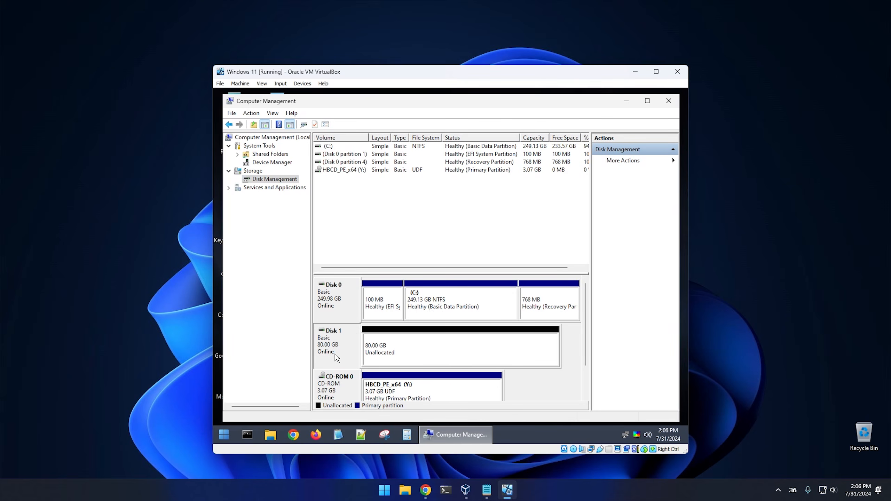
right_click(425, 356)
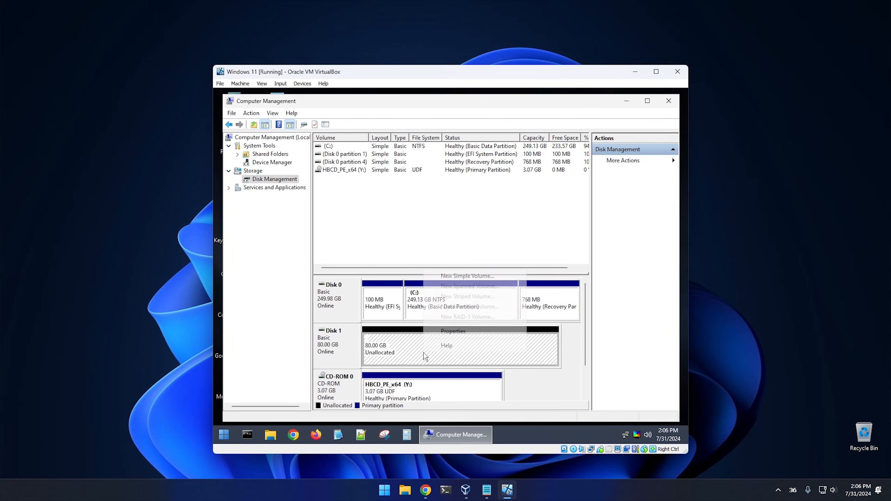
left_click(463, 277)
left_click(493, 312)
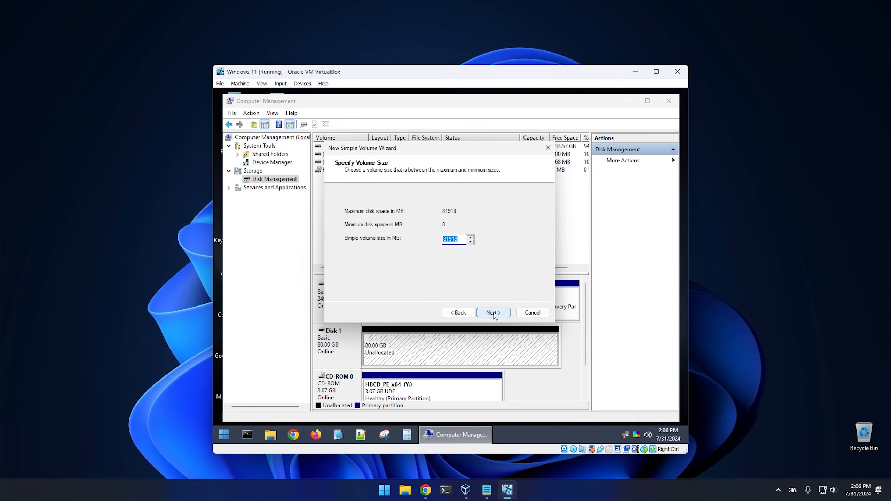
left_click(500, 314)
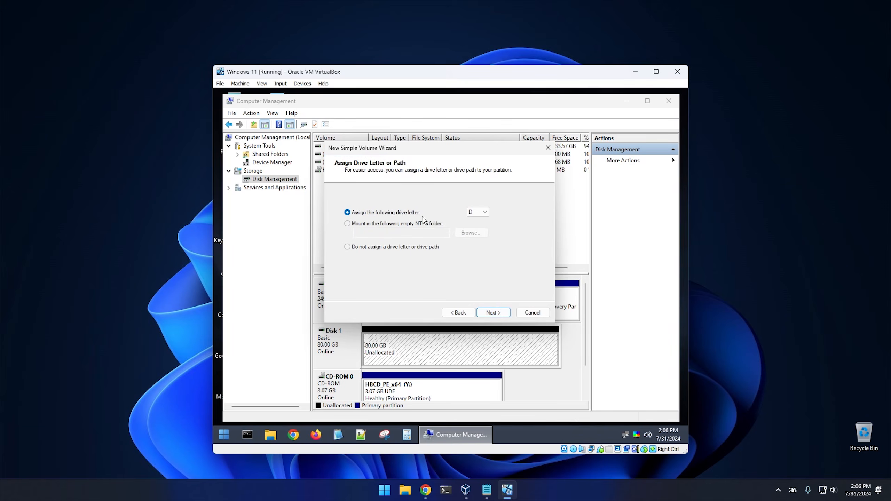
left_click(493, 314)
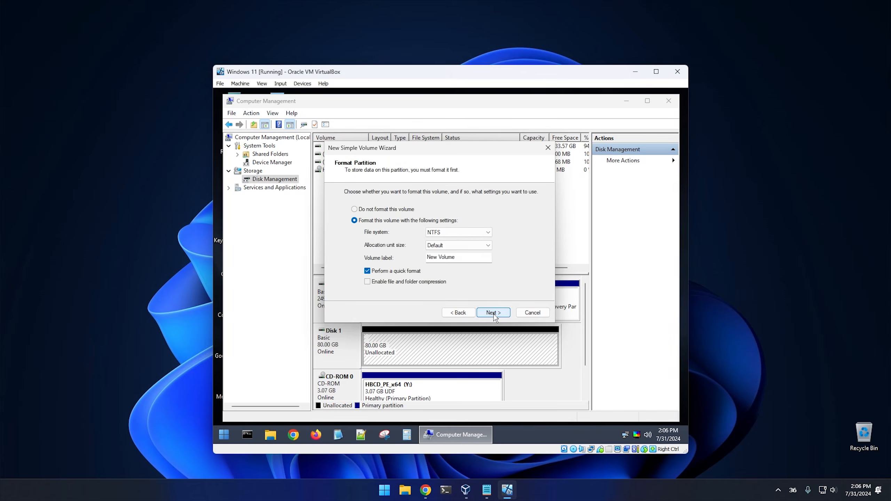
left_click_drag(465, 259, 415, 258)
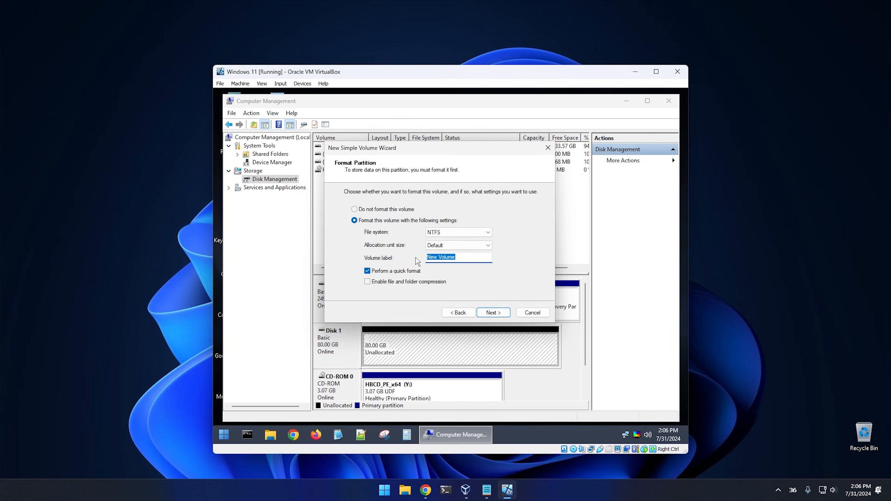
type("Scratch")
left_click(493, 312)
left_click(492, 311)
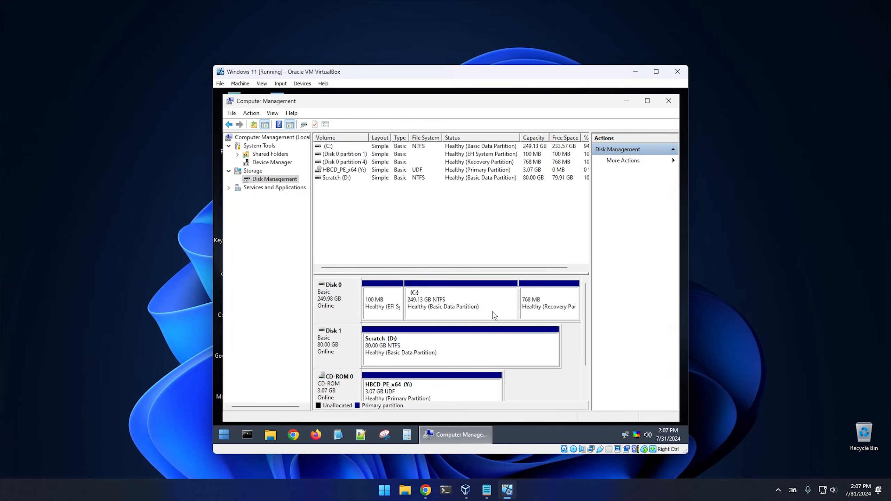
Step: Close Computer Management and open This PC to show the drives
left_click(668, 101)
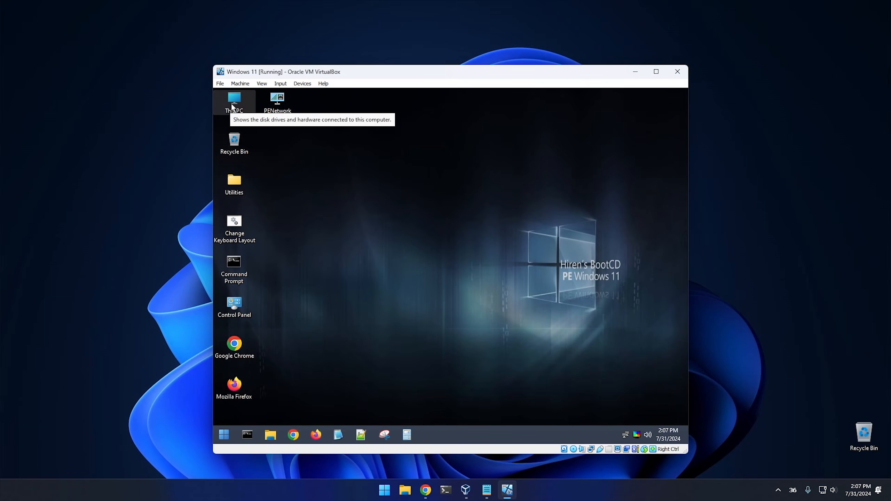
double_click(232, 106)
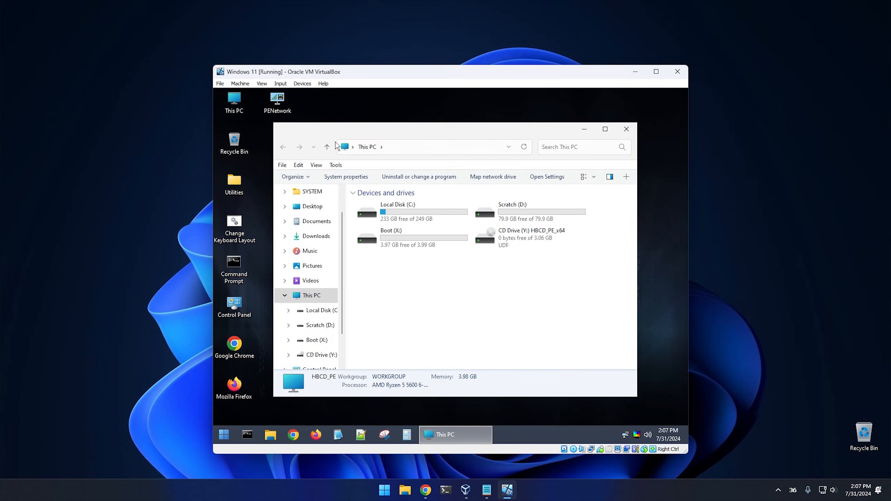
Step: Check the size details of Local Disk (C:) and the Scratch (D:) drive
left_click(427, 214)
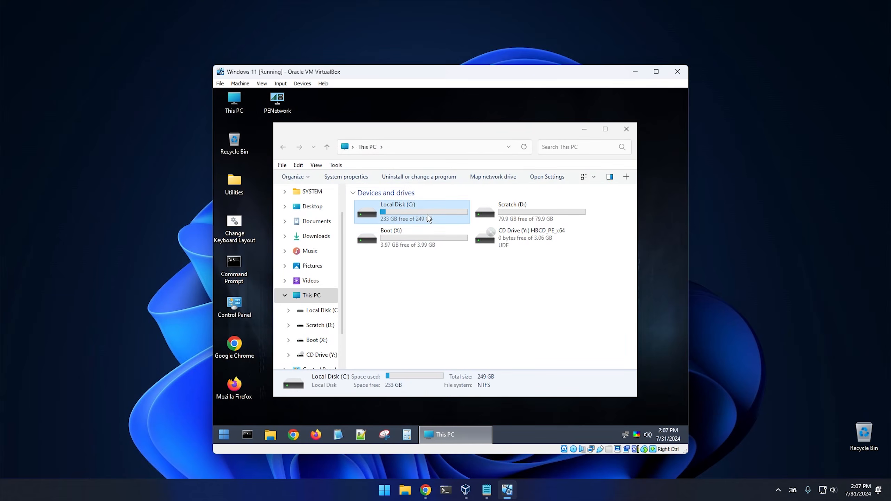
left_click(492, 217)
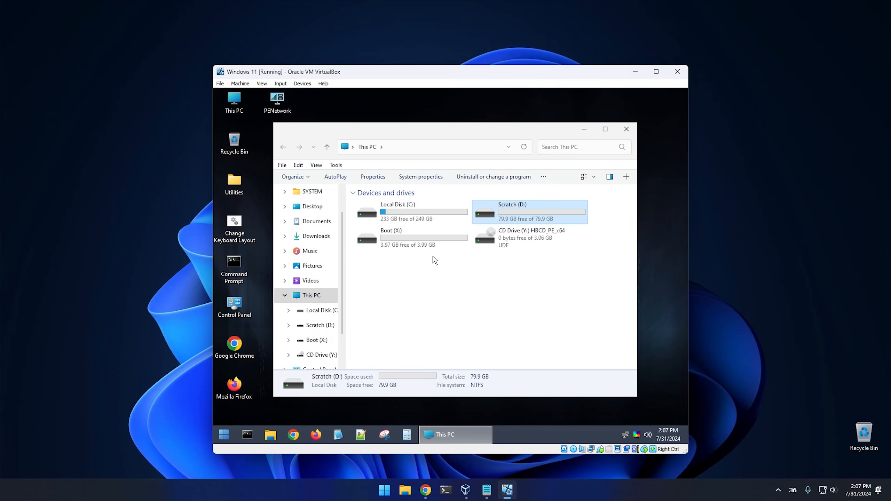
left_click(412, 217)
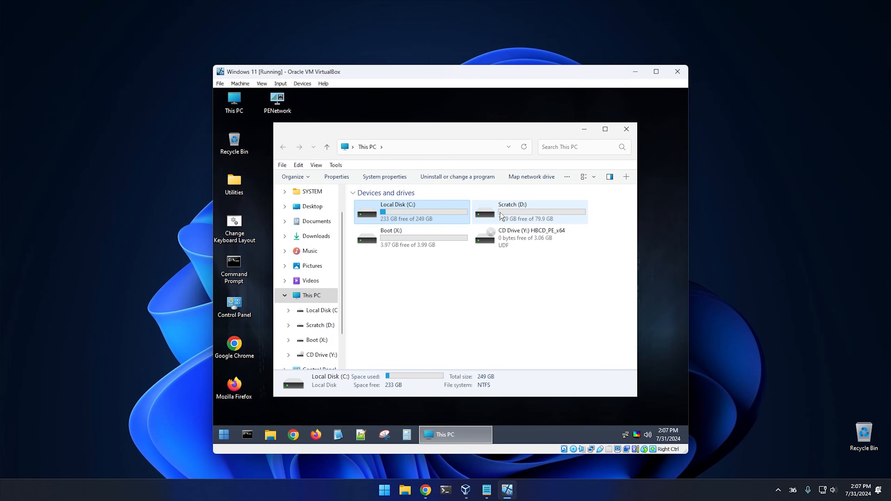
Step: Open a command prompt and enter the first part of the capture command: dism /Capture-Image /ImageFile:"D:\install.wim"
left_click(247, 435)
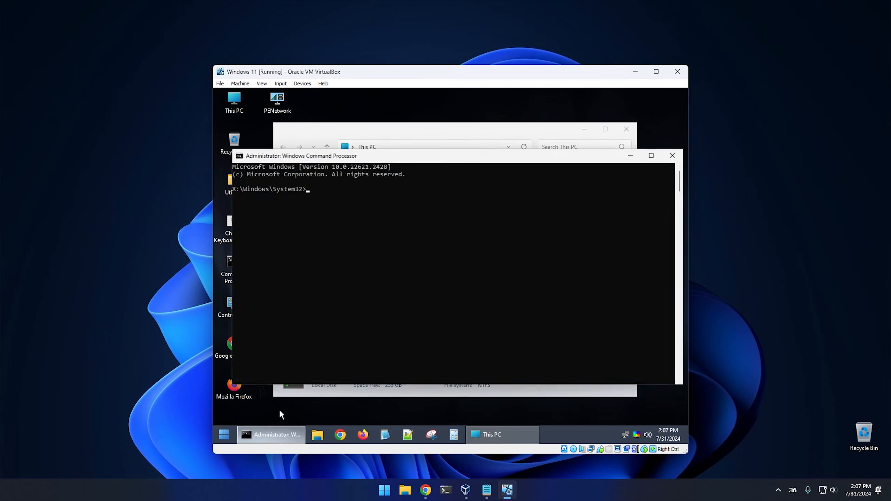
left_click_drag(395, 160, 393, 171)
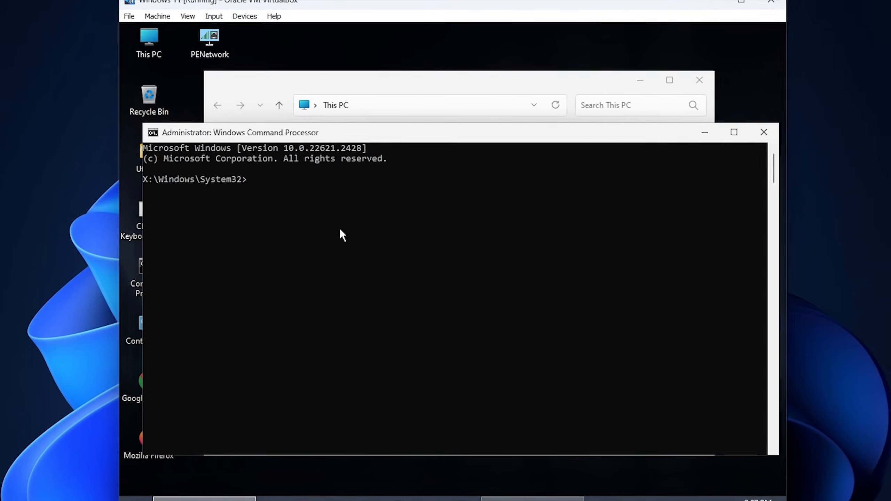
type("di")
type("sm ")
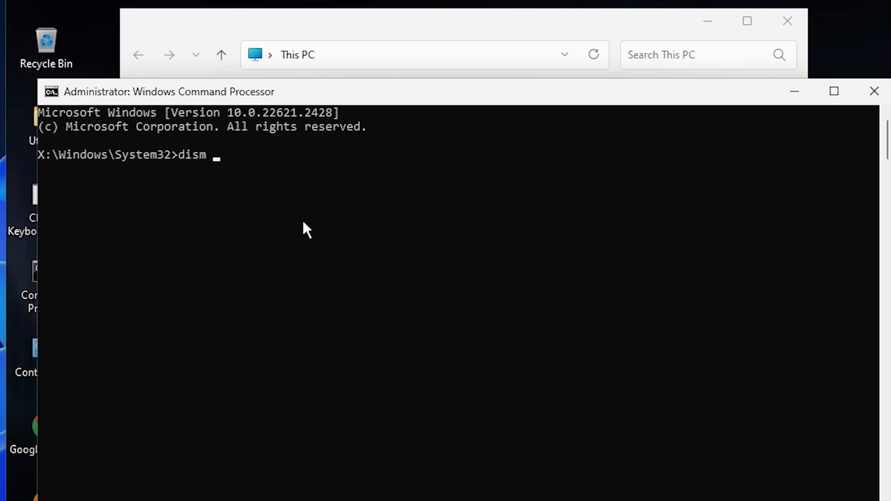
type("/Capture-Image ")
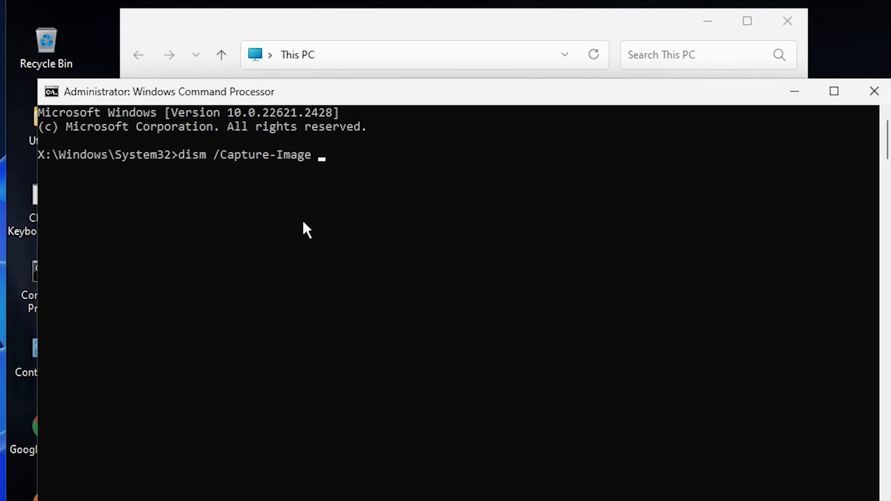
type("/")
type("Image")
type("File:")
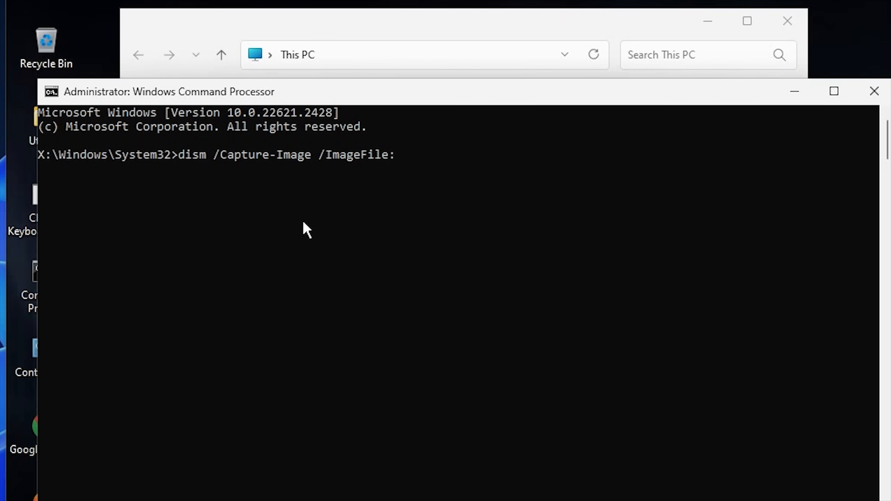
type("\"")
type("D:\\install")
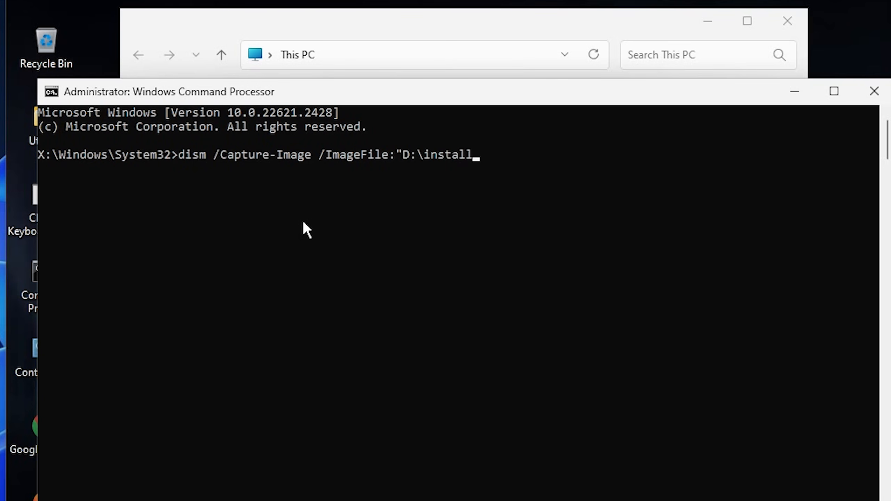
type(".wim\"")
Step: Complete the dism command with /CaptureDir:C:\ /Name:CyberCPU11 /Compress:max and run it to capture the Windows image
type("/Captur")
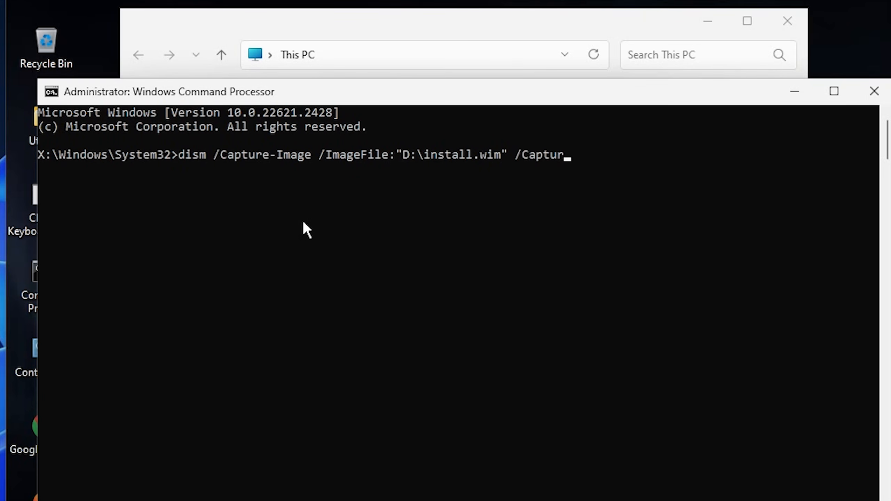
type("eDir:C:\\")
type("/Name")
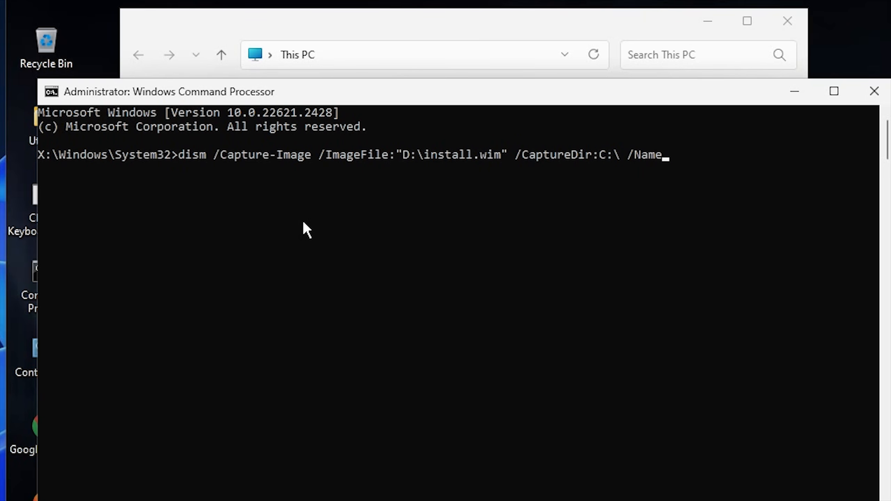
type(":CyberCPU11")
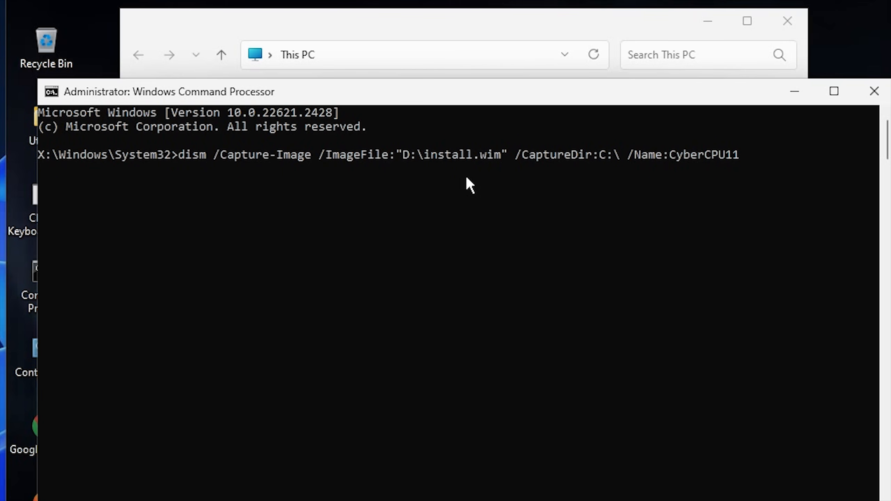
type("/Compt")
key("BackSpace")
type("ress:max")
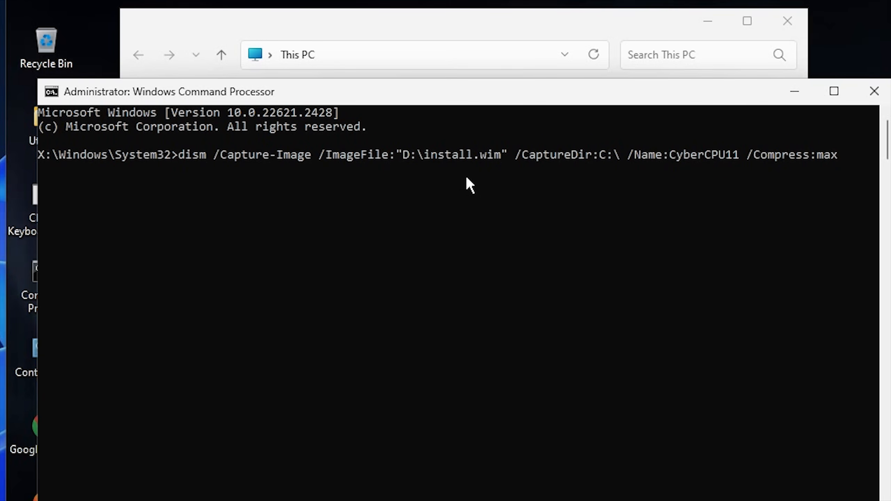
key("Return")
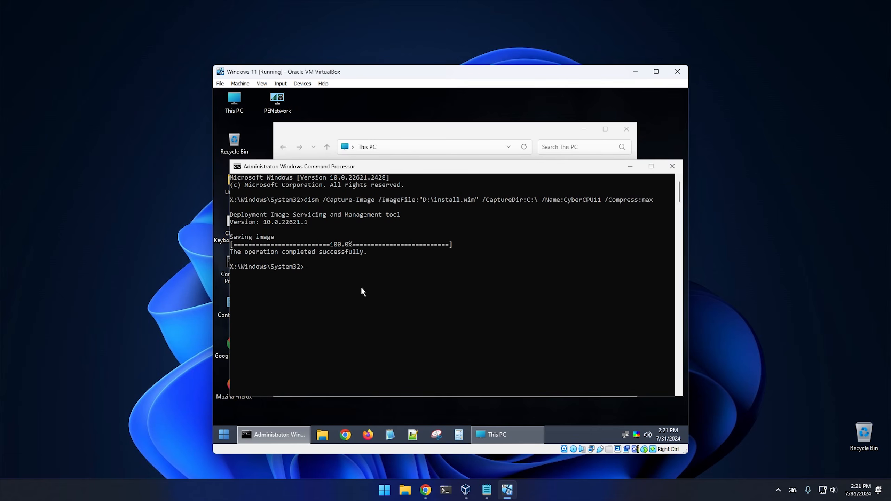
Step: Close the command prompt and check the captured install.wim on the Scratch (D:) drive
left_click(672, 167)
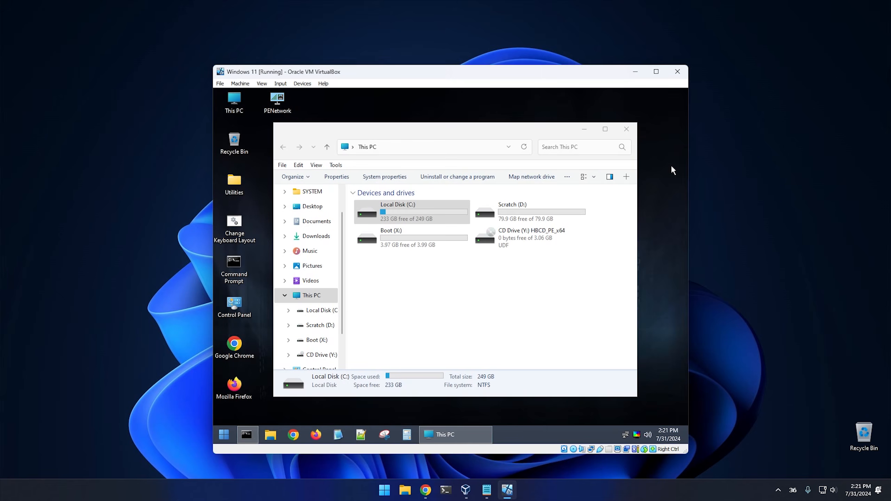
double_click(502, 214)
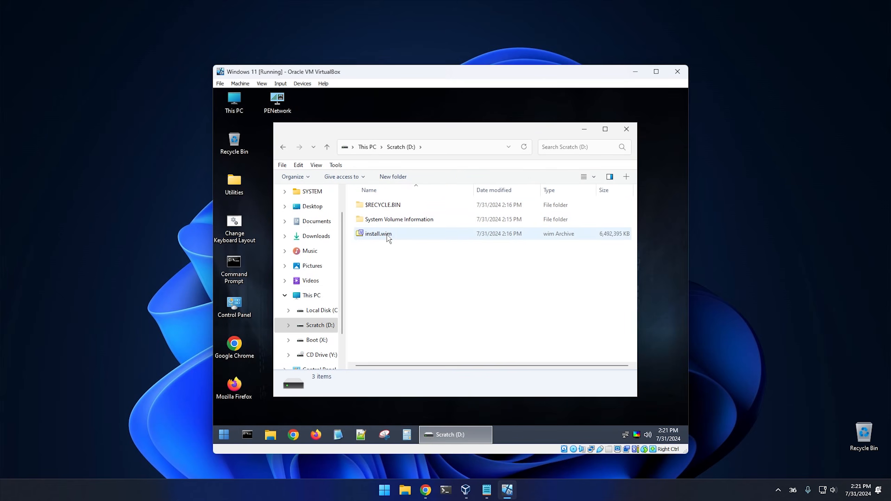
left_click(388, 239)
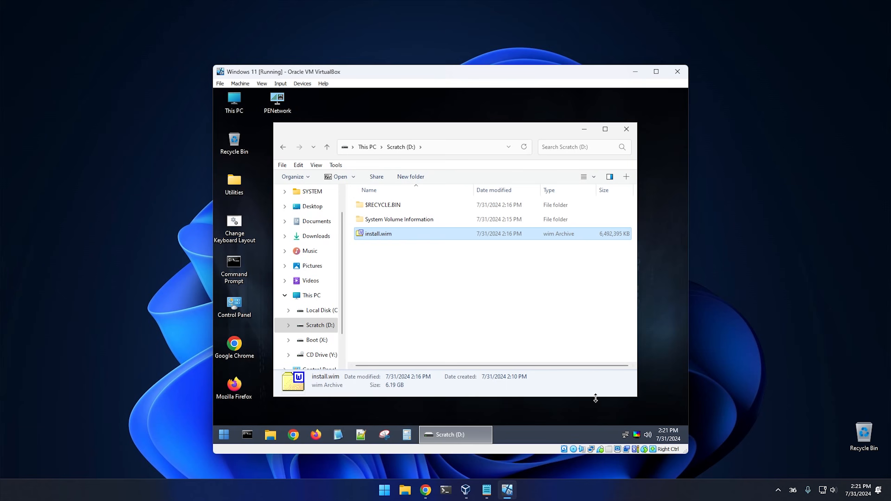
Step: Attach the host USB drive listed as Unknown device 24A9:205A [0110] to the virtual machine
mouse_move(601, 454)
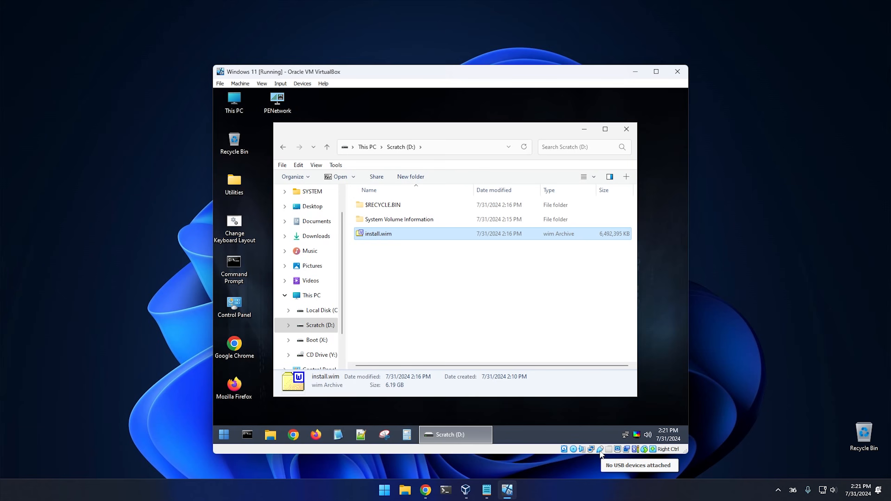
right_click(599, 451)
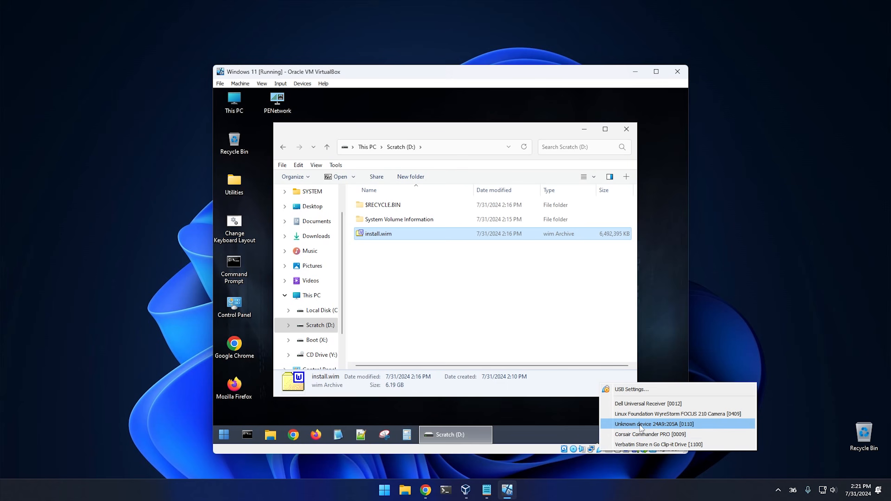
mouse_move(640, 427)
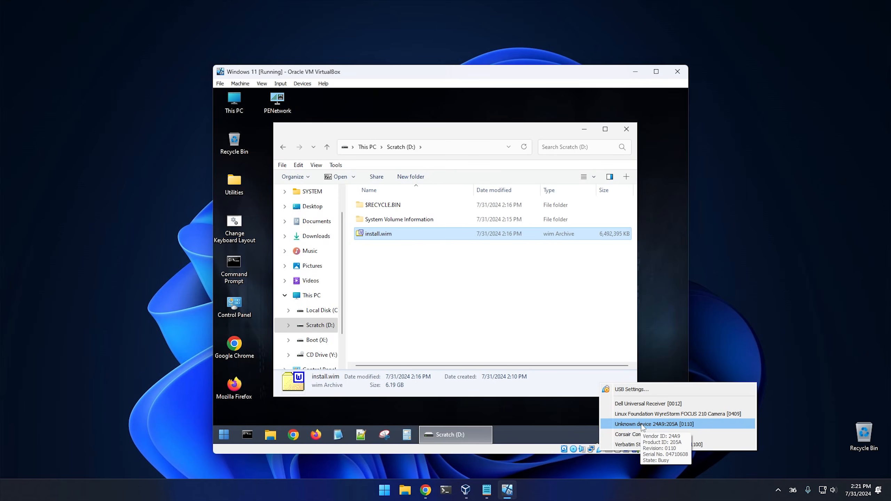
left_click(641, 424)
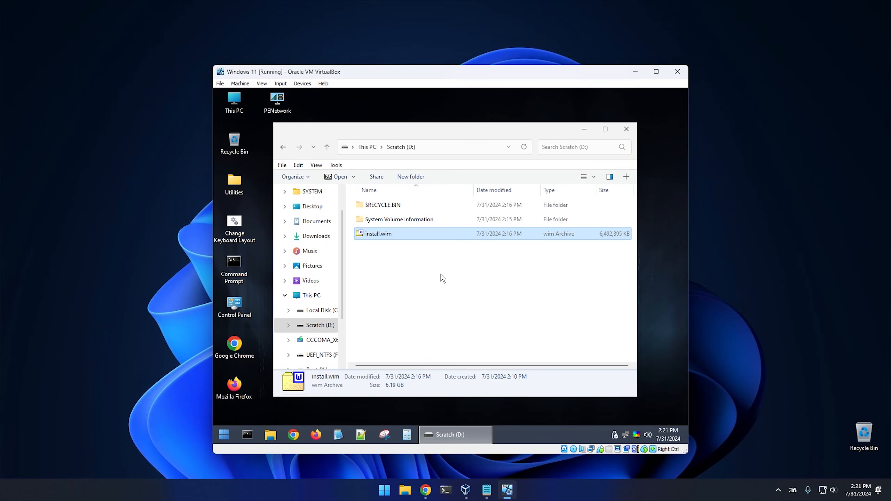
Step: Open the sources folder of CCCOMA_X64FRE_EN-US_DV9 (E:) in a second window and sort it by size to locate install.wim
double_click(241, 109)
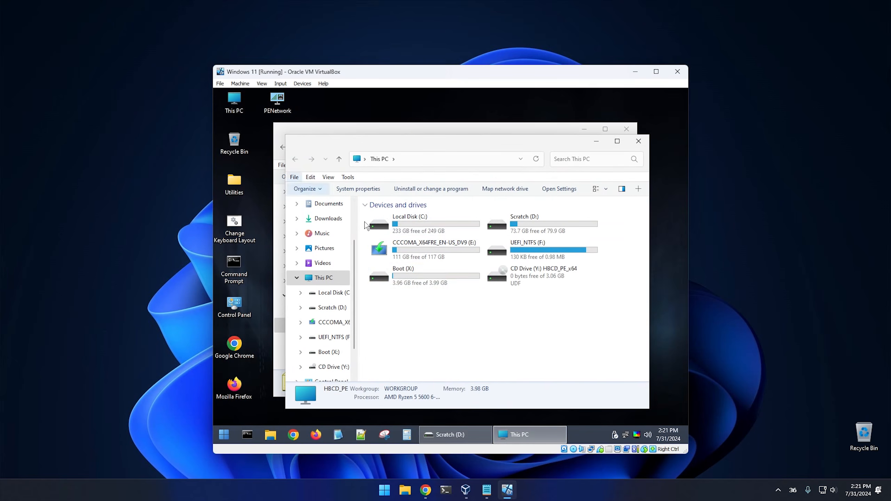
double_click(423, 253)
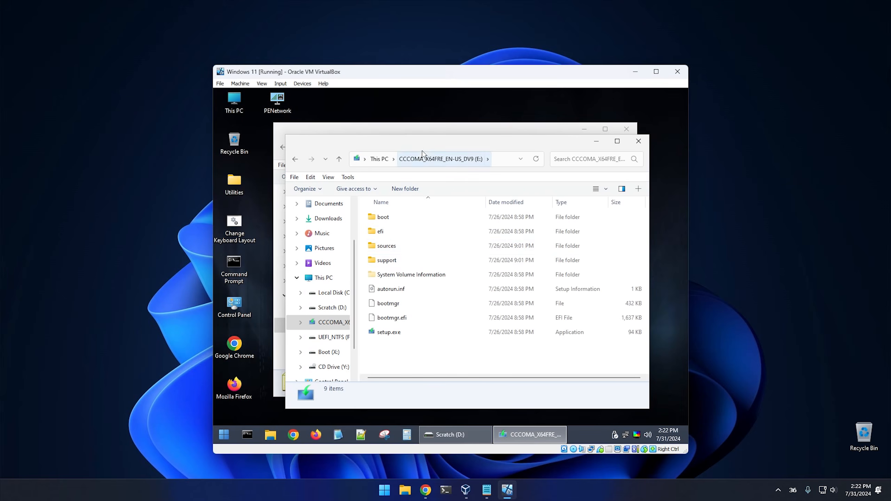
left_click_drag(423, 145, 454, 157)
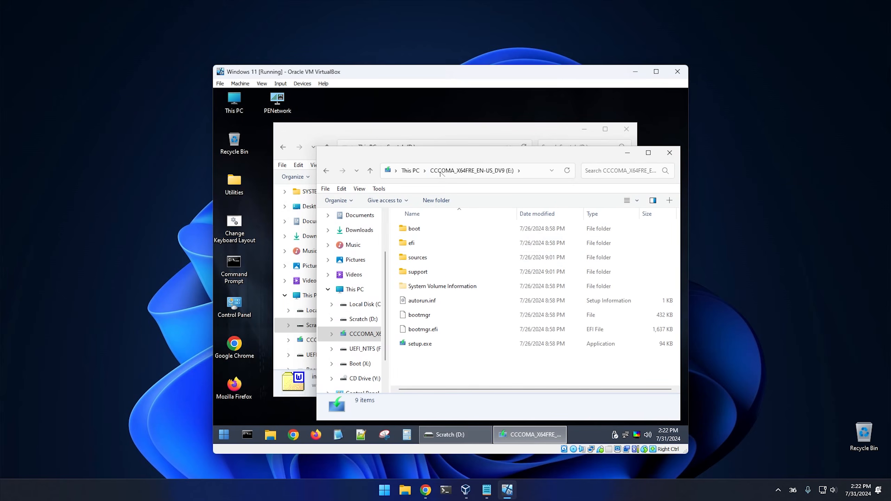
double_click(422, 257)
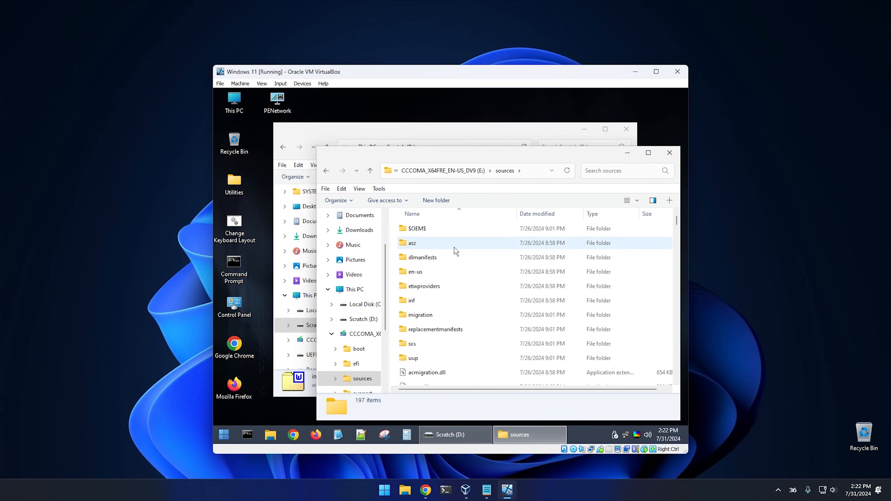
left_click(662, 217)
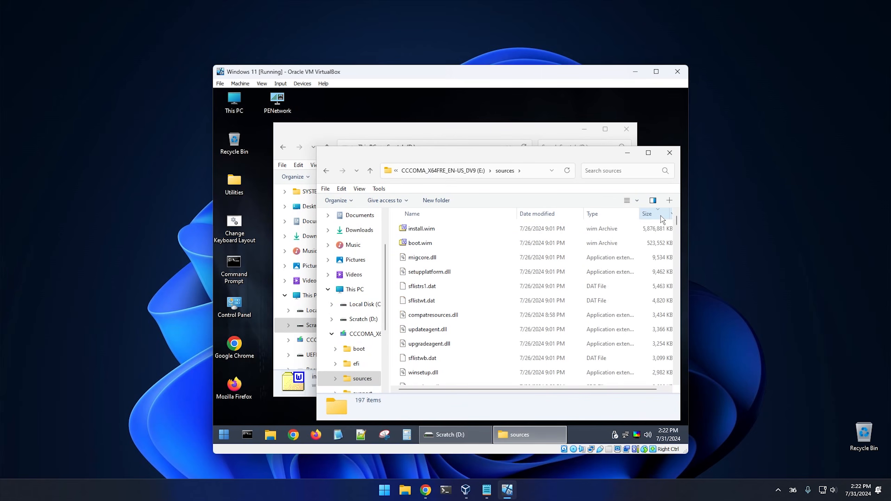
left_click(422, 228)
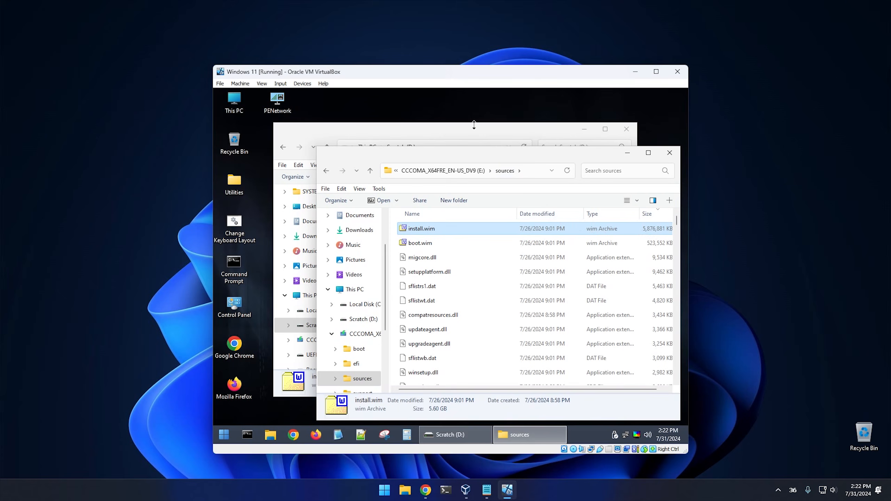
Step: Move the Scratch (D:) window clear of the sources window and delete the original install.wim from the USB drive's sources folder
left_click_drag(473, 127, 425, 98)
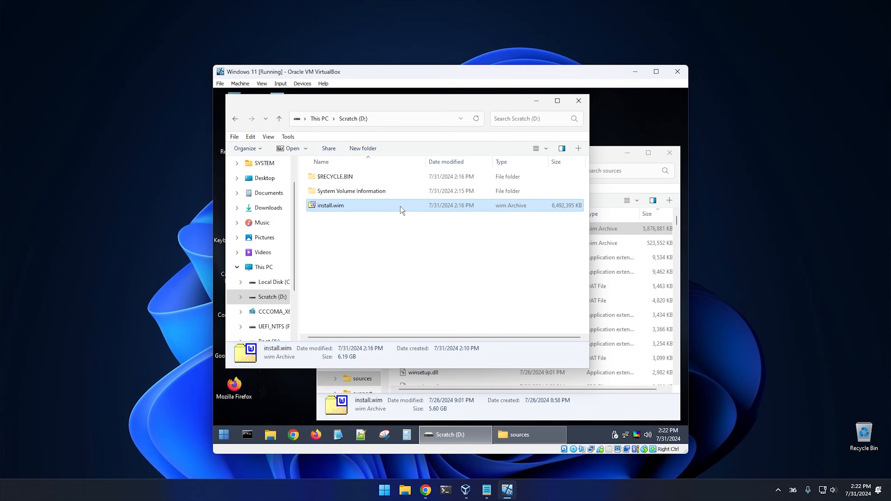
left_click(604, 154)
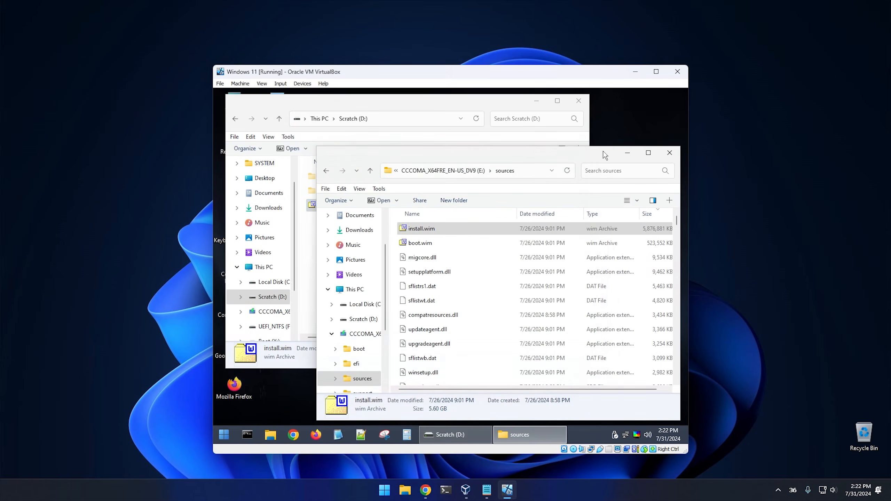
right_click(433, 229)
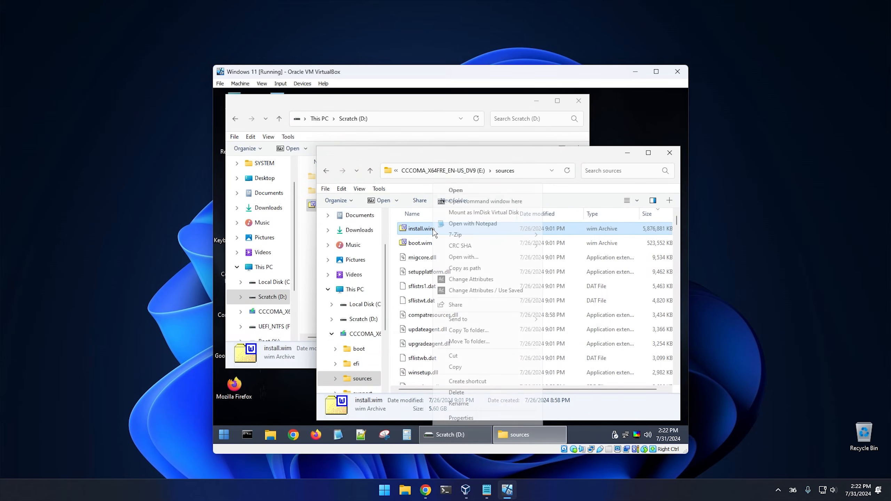
left_click(469, 395)
left_click(488, 301)
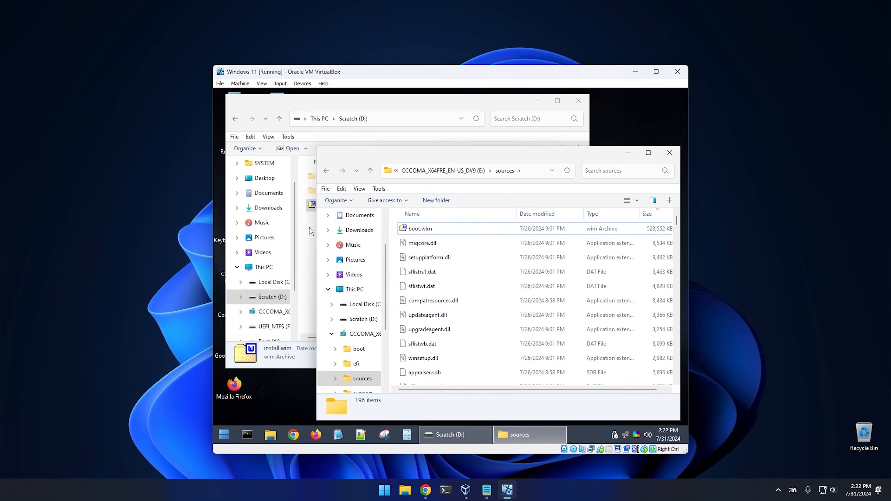
Step: Copy install.wim from Scratch (D:) into the USB drive's sources folder and close both Explorer windows
left_click(315, 214)
left_click(323, 208)
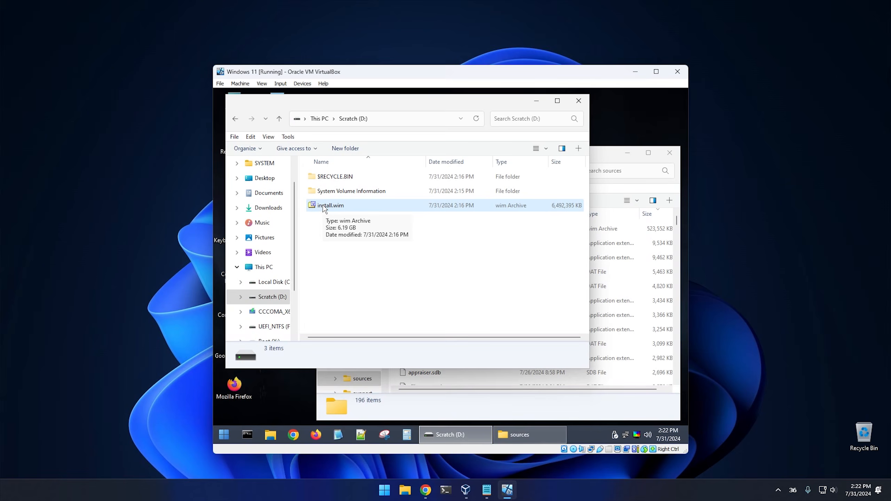
left_click_drag(324, 208, 641, 286)
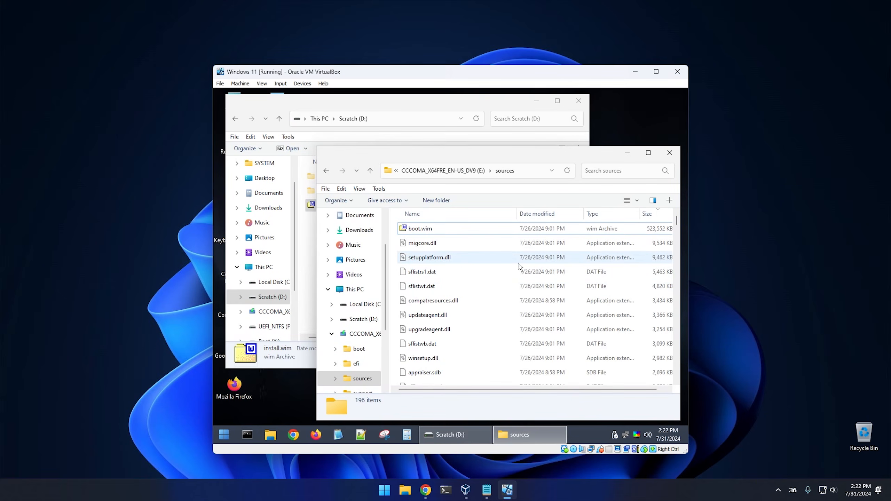
left_click(294, 198)
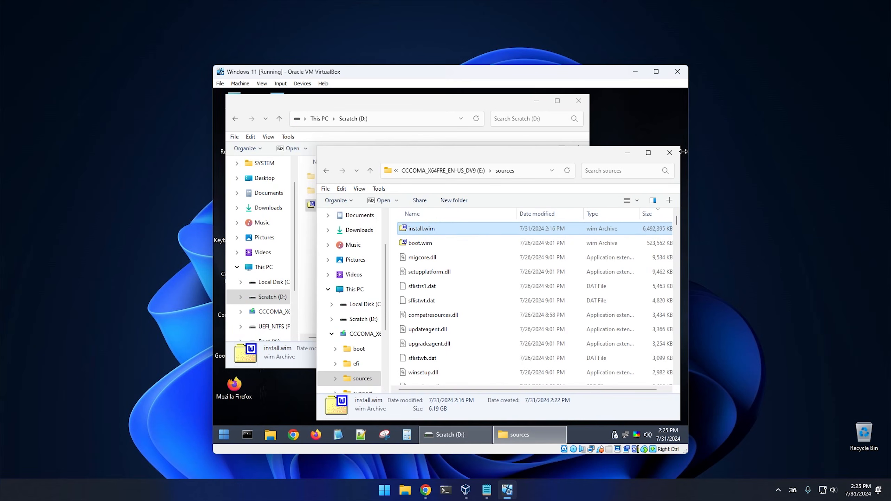
left_click(669, 153)
left_click(578, 101)
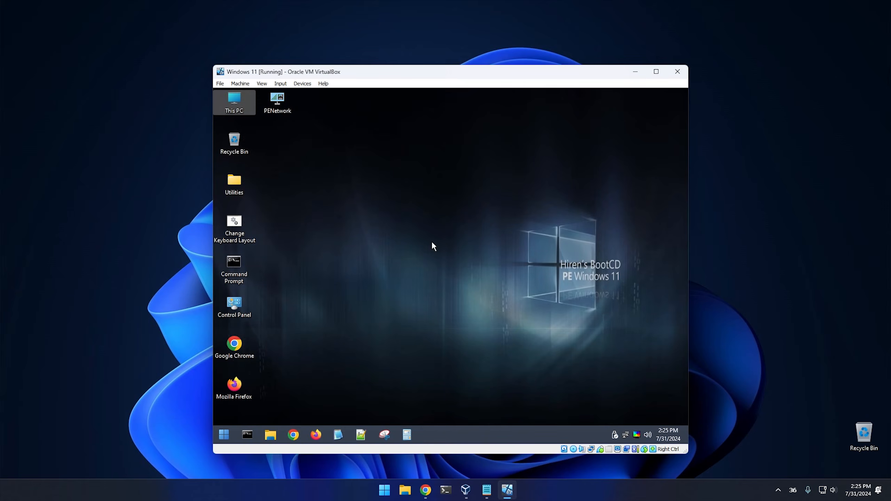
Step: Shut down the Hiren's BootCD PE virtual machine and begin creating a new virtual machine named CyberCPU11
left_click(222, 434)
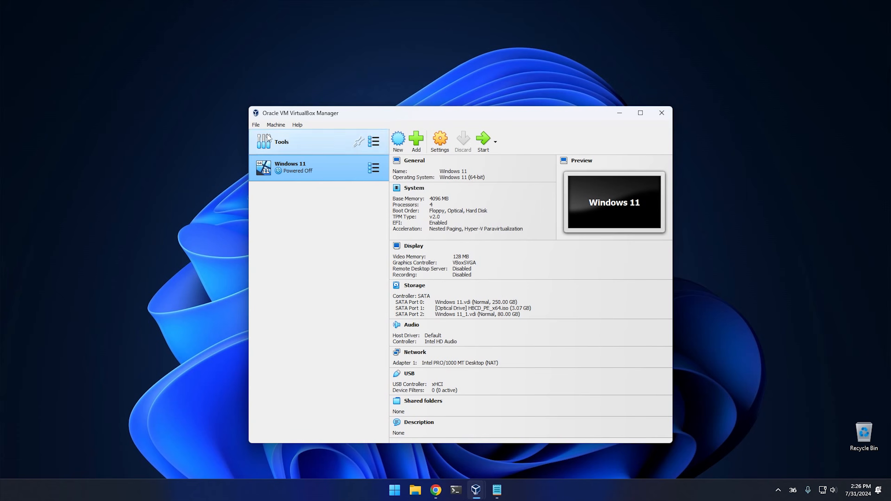
left_click(275, 125)
left_click(279, 135)
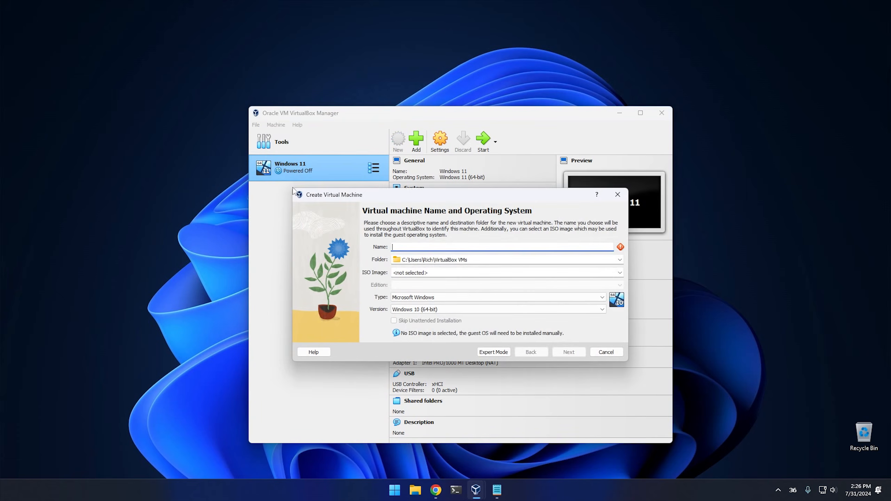
type("CyberCPU11")
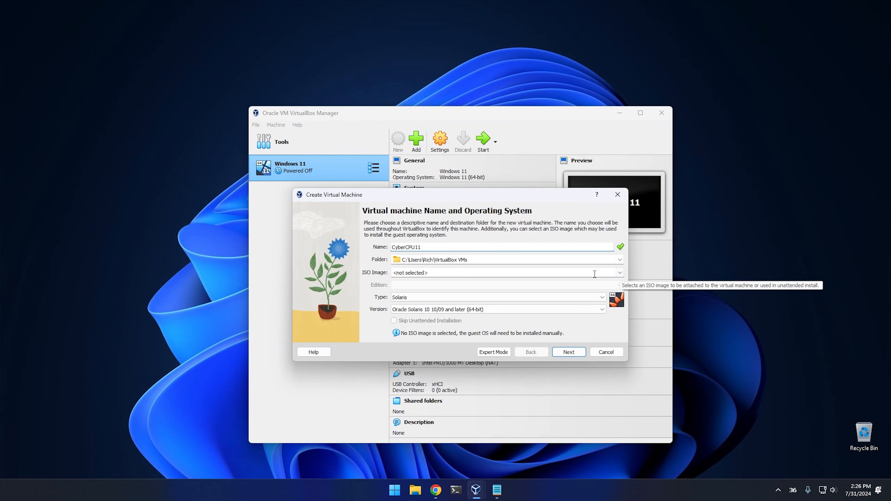
Step: Select CyberCPU11.iso from Documents\ISOTemp as the new machine's ISO image and skip the unattended installation
left_click(620, 273)
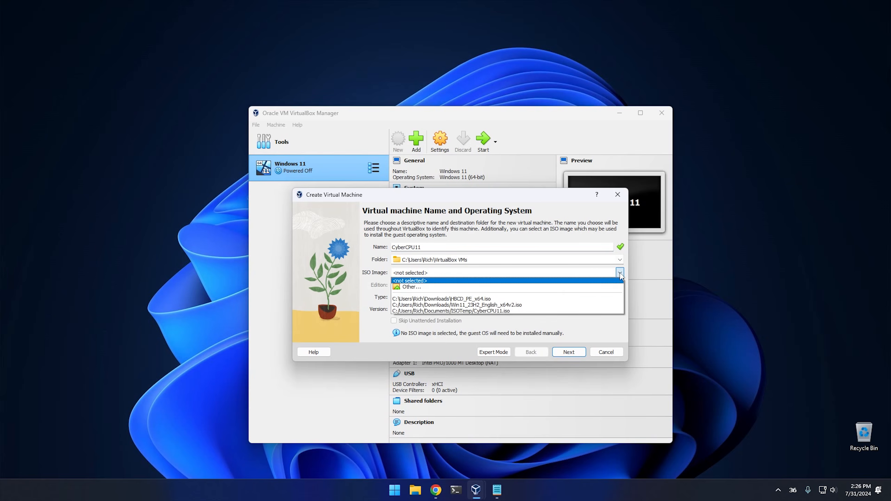
left_click(524, 282)
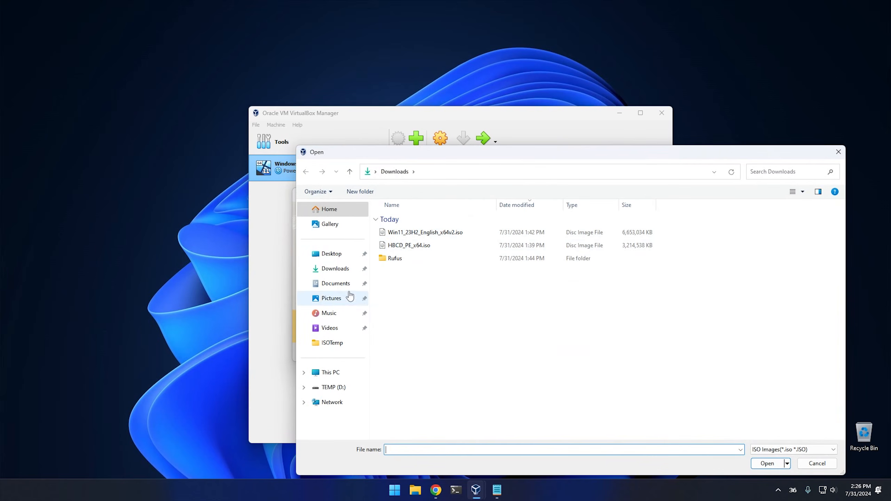
left_click(334, 284)
left_click(408, 219)
double_click(408, 219)
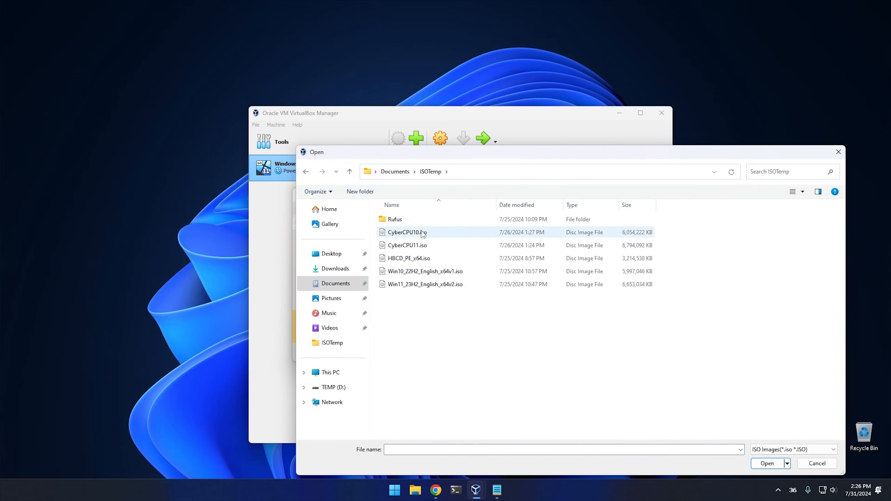
left_click(418, 246)
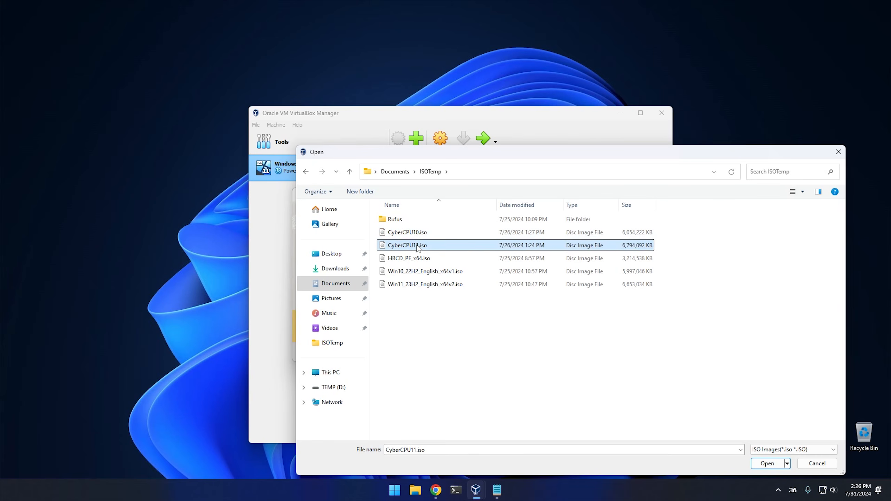
left_click(767, 463)
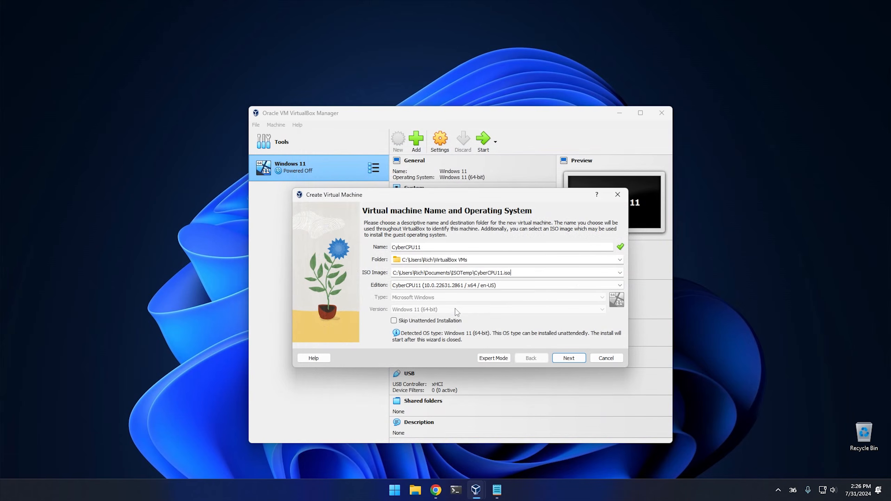
left_click(394, 321)
left_click(574, 358)
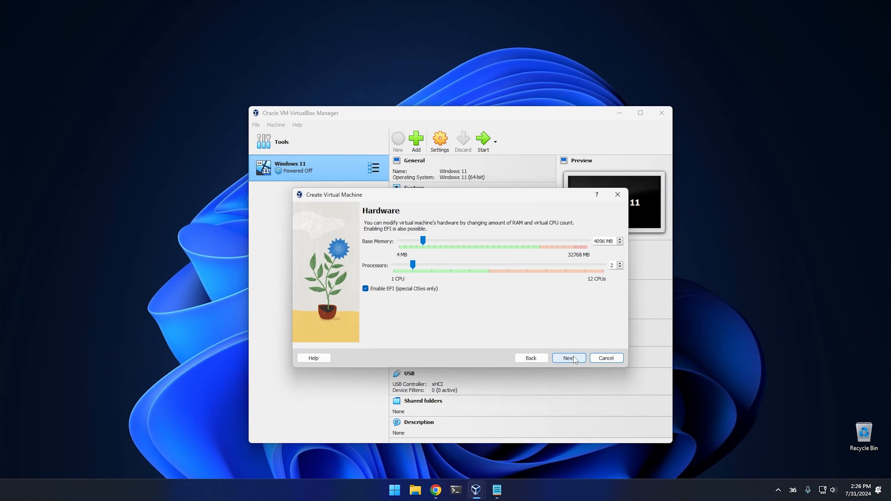
Step: Give the new machine 4 processors and a 250 GB virtual hard disk, and finish creating it
left_click(619, 264)
left_click(619, 264)
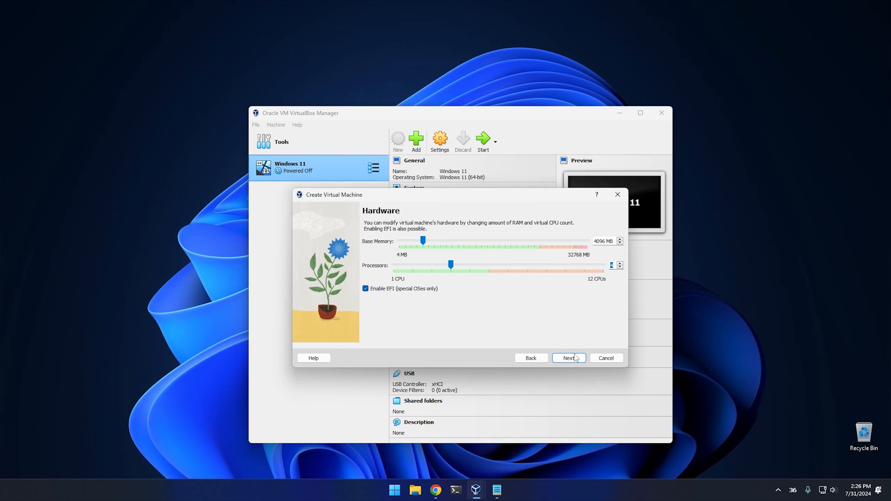
left_click(568, 358)
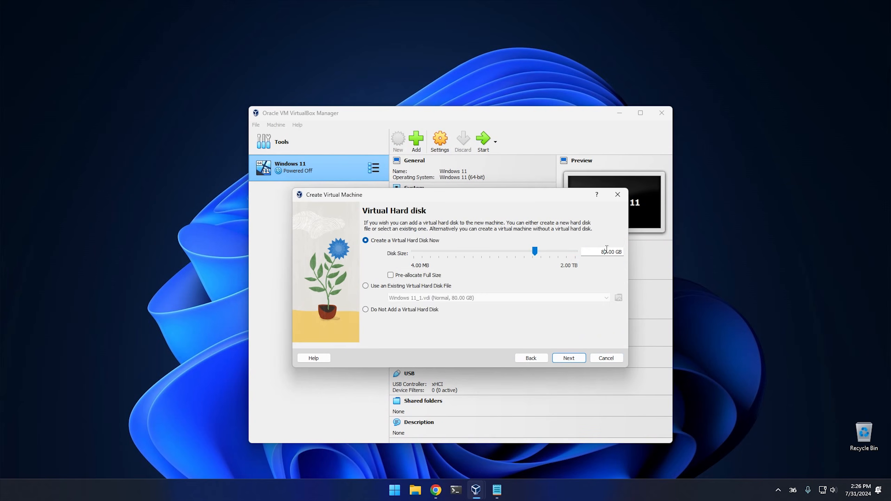
type("25")
left_click(568, 361)
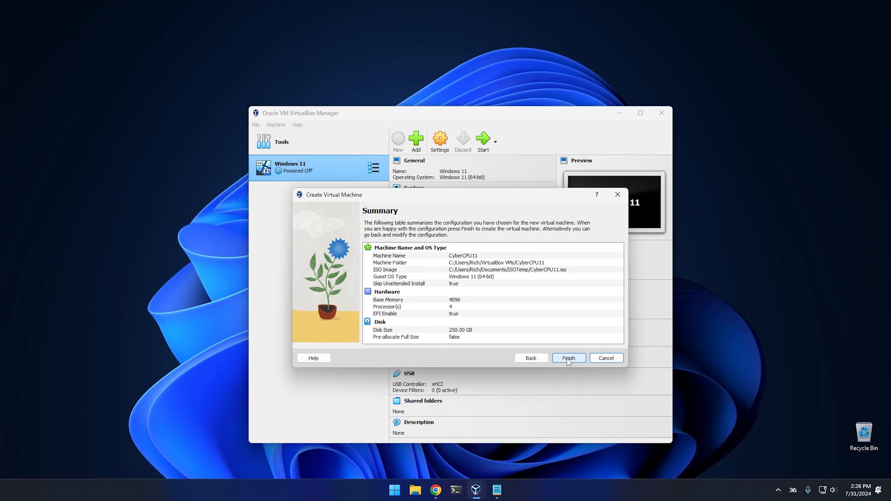
left_click(567, 359)
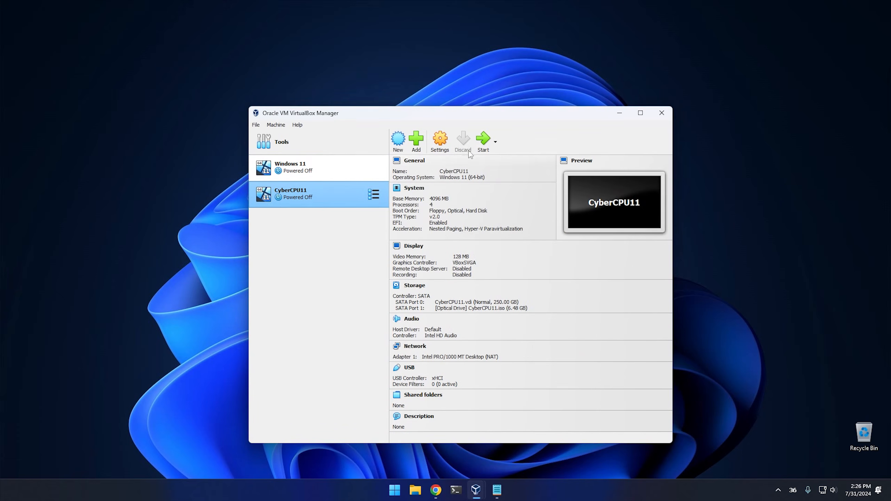
Step: Boot the CyberCPU11 virtual machine and begin installing Windows with the default English (United States) language and US keyboard
left_click(481, 143)
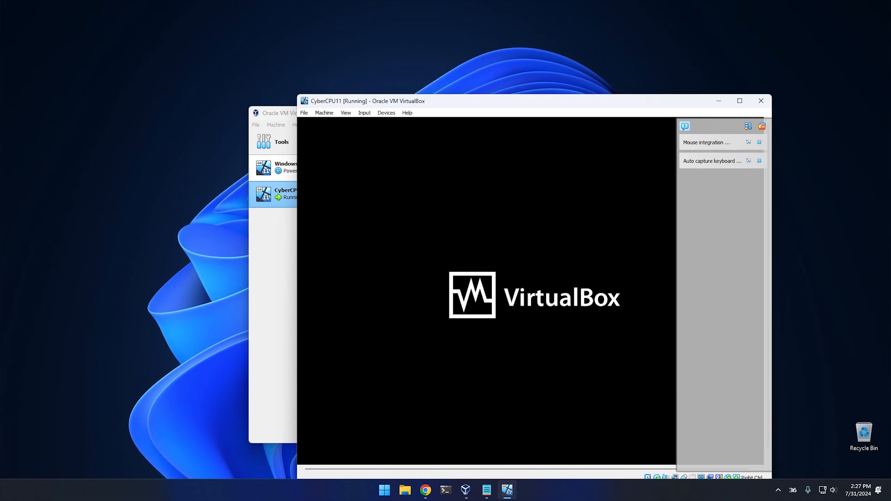
left_click_drag(517, 105, 450, 85)
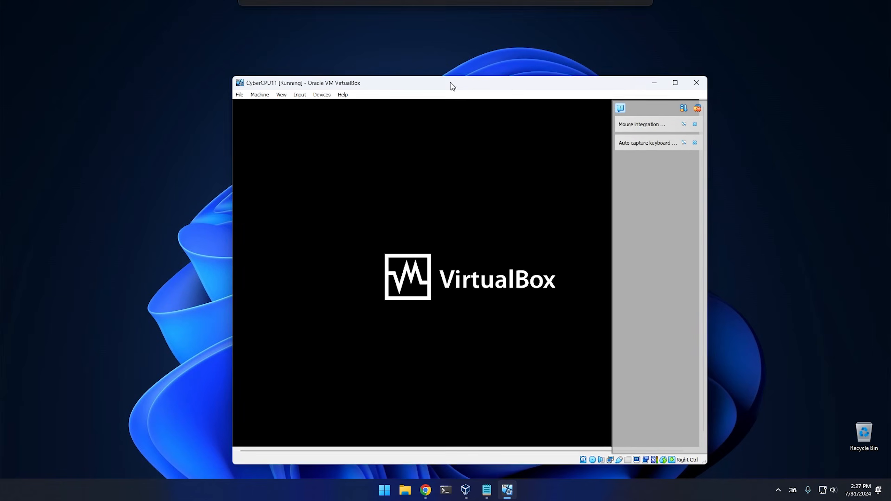
left_click(692, 106)
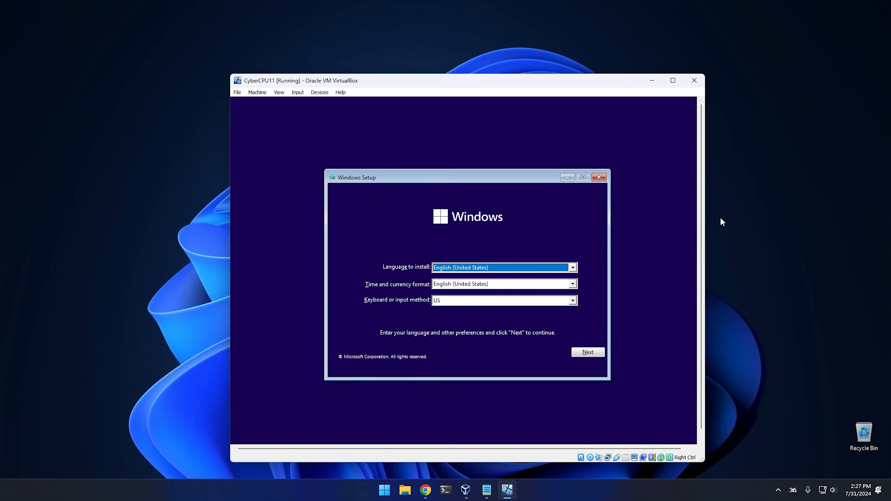
left_click(575, 354)
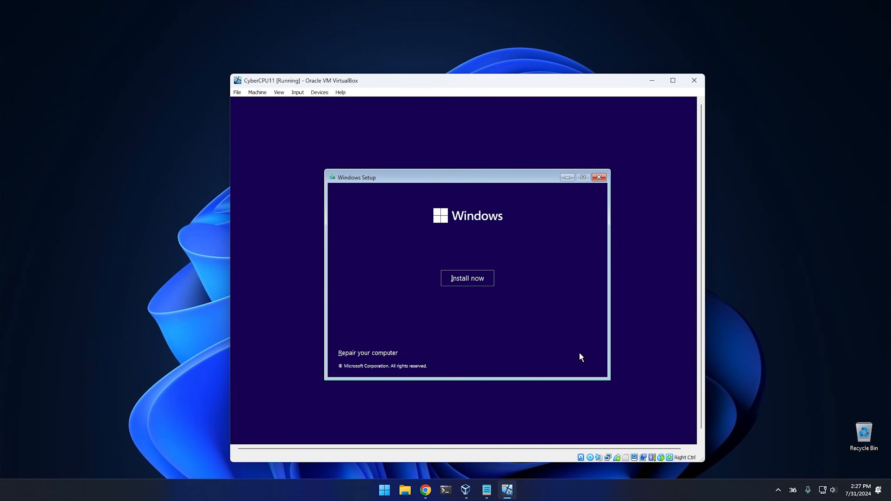
left_click(466, 279)
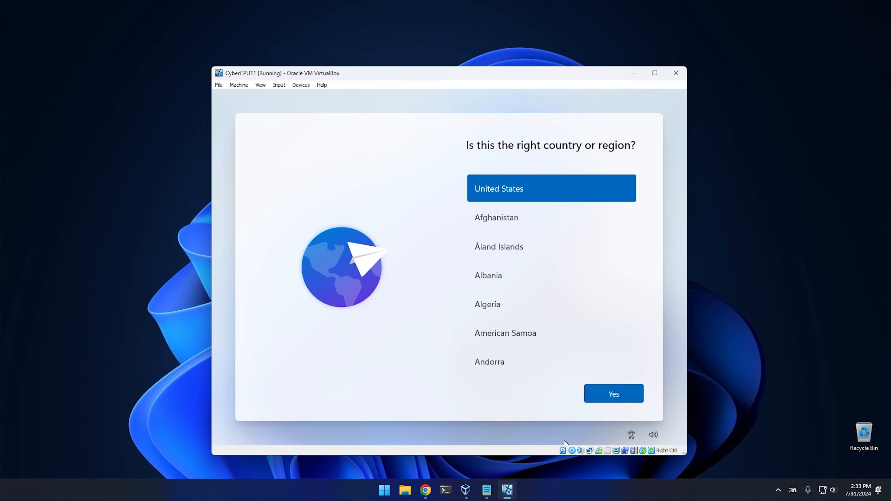
Step: Disconnect the virtual machine's network adapter and accept United States as the country in Windows setup
right_click(590, 451)
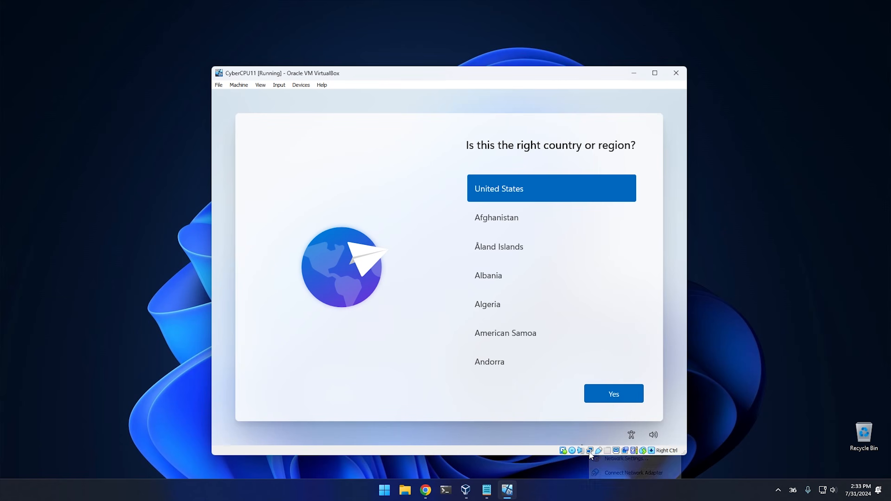
left_click(614, 473)
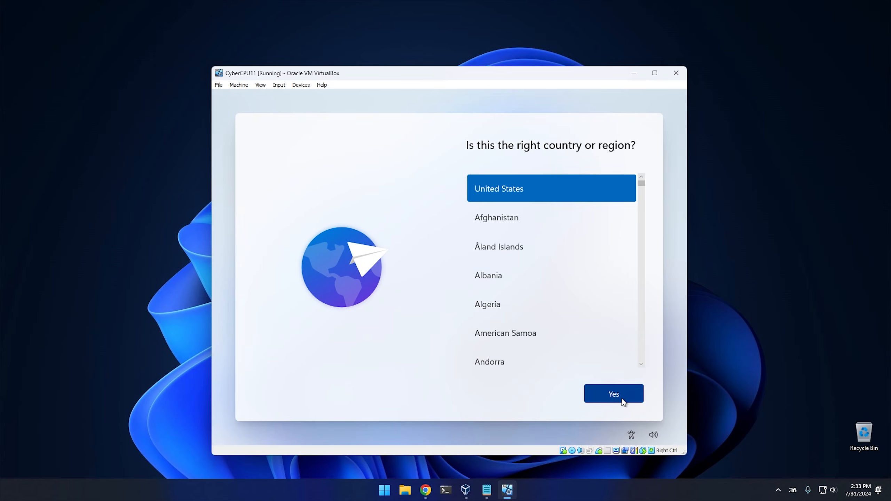
left_click(614, 394)
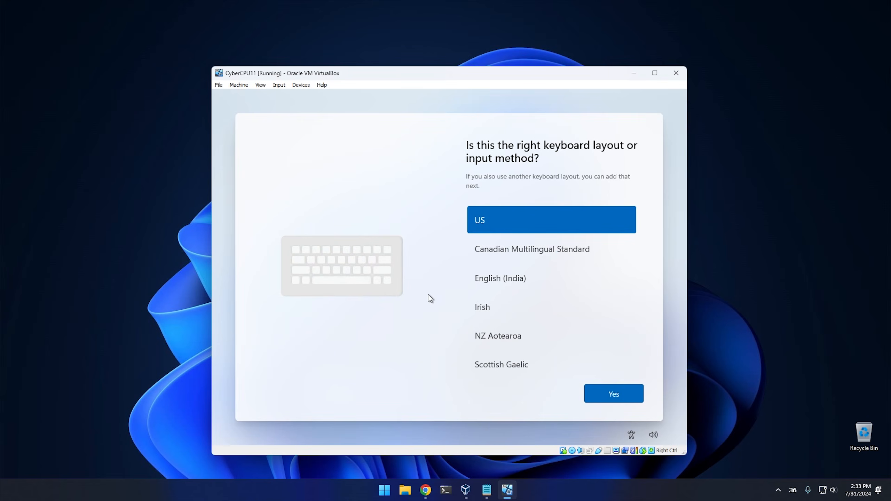
Step: Open a command prompt within Windows setup and run oobe\bypassnro
key("shift+F10")
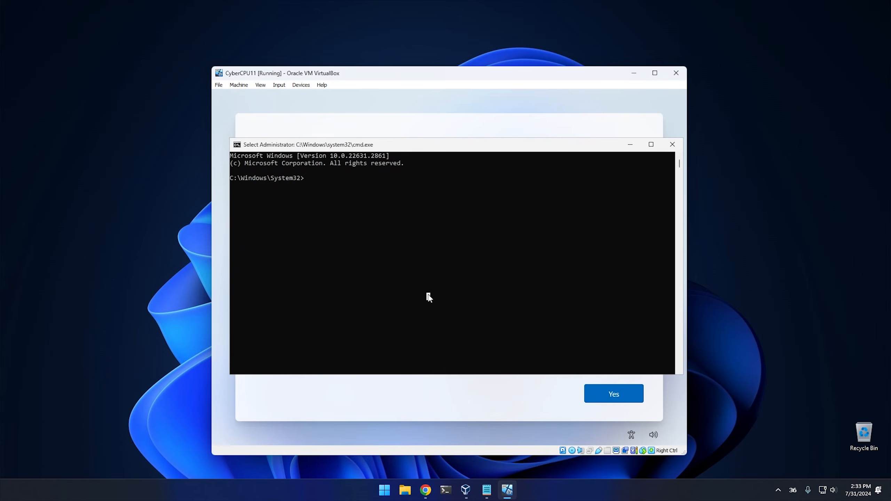
type("oob")
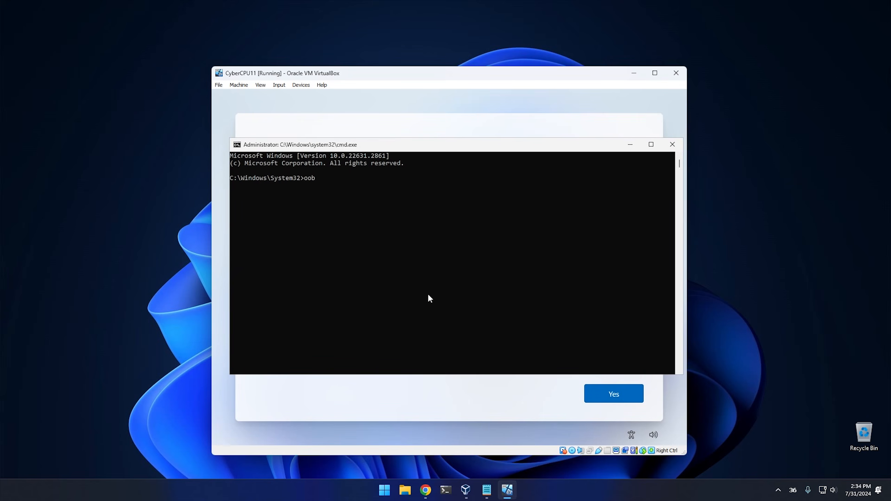
type("e\\bypassnro")
key("Return")
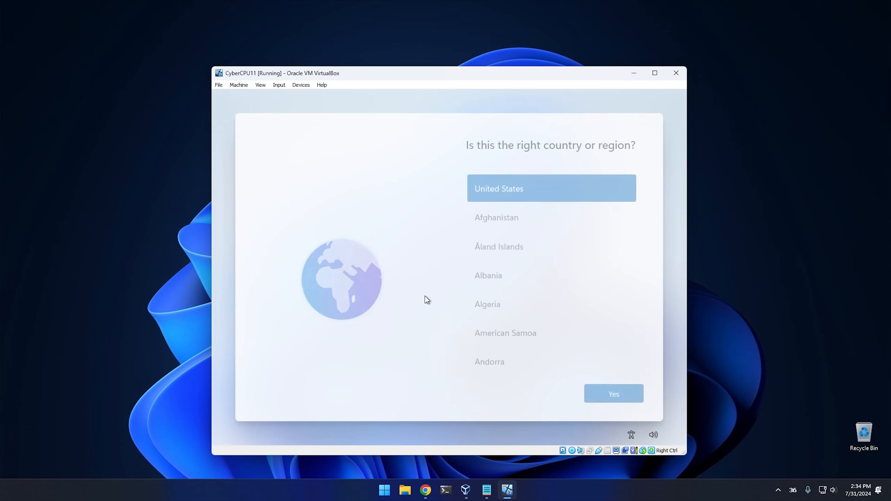
Step: Accept the United States region and US keyboard layout, skip the second layout, and continue without internet using limited setup
left_click(613, 400)
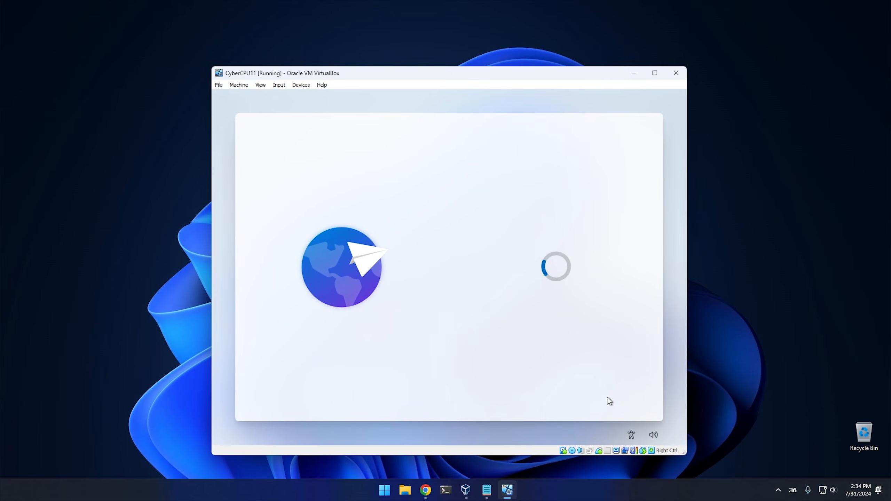
left_click(601, 392)
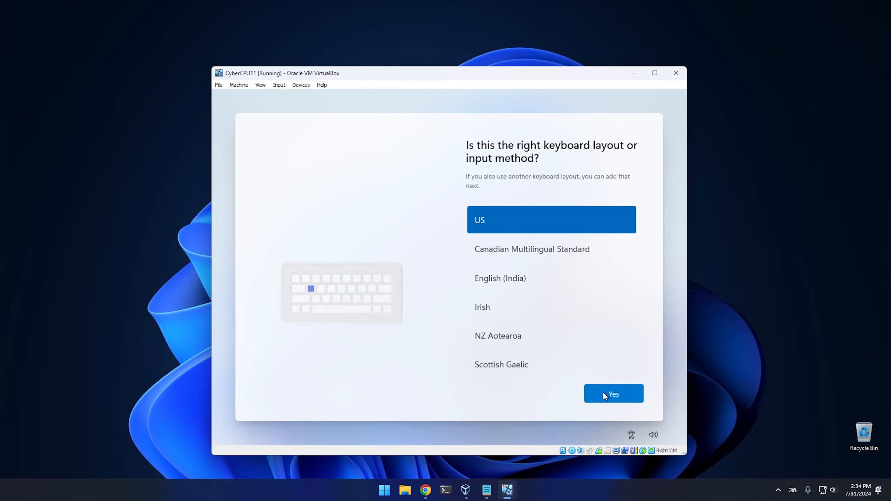
left_click(609, 395)
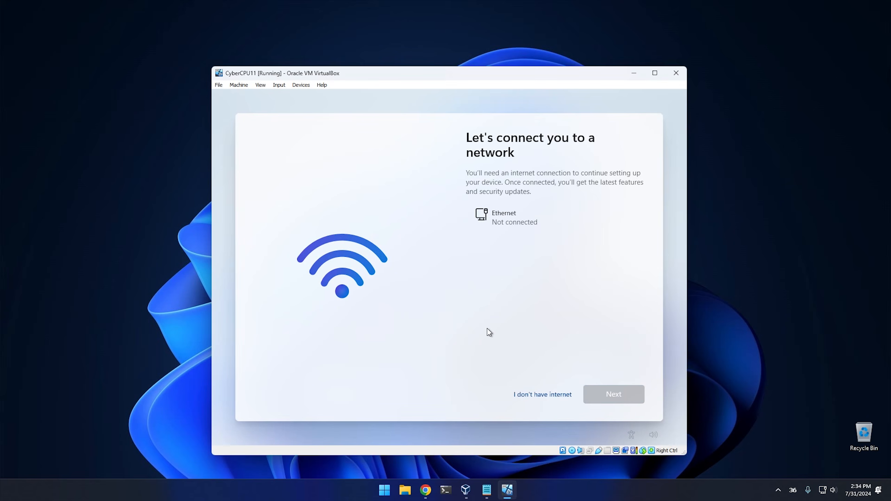
left_click(540, 395)
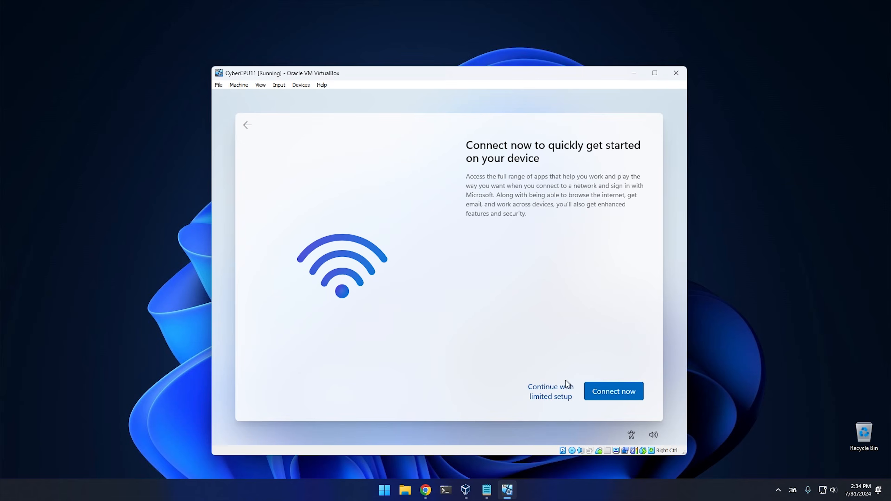
left_click(558, 393)
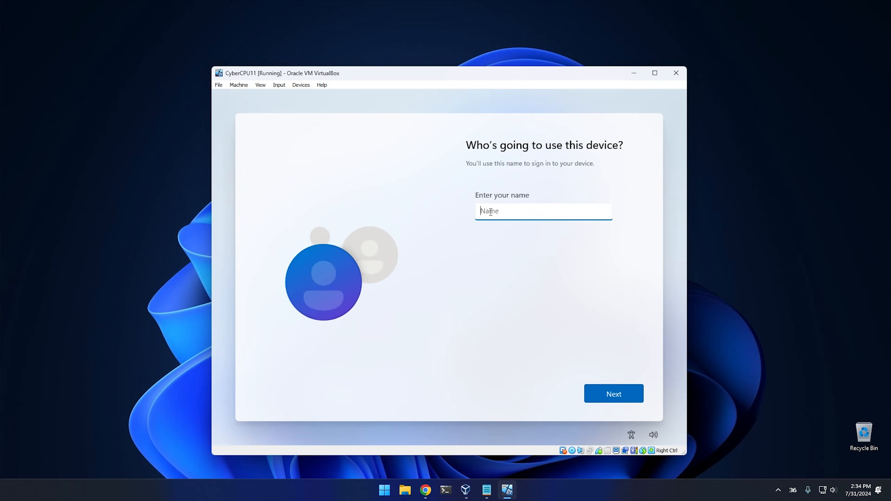
Step: Enter the user's name for the local account, leave its password blank, and accept the default privacy settings
type("Ric")
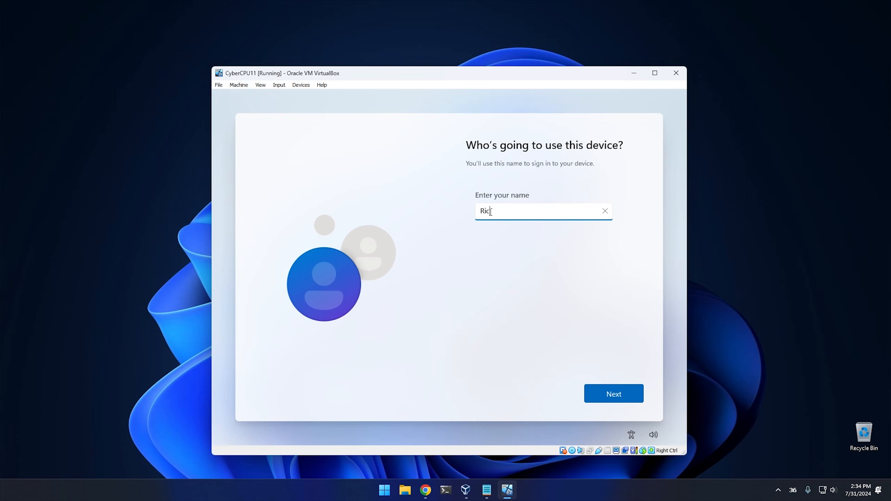
type("h")
left_click(605, 394)
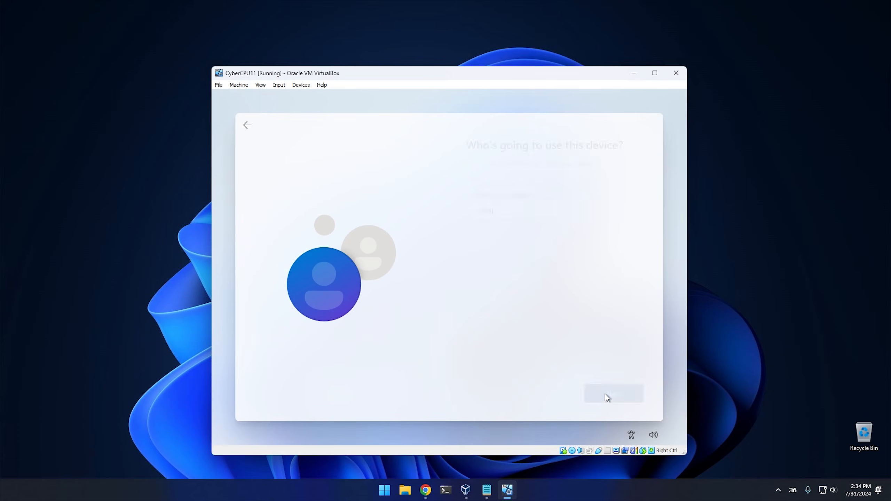
left_click(604, 394)
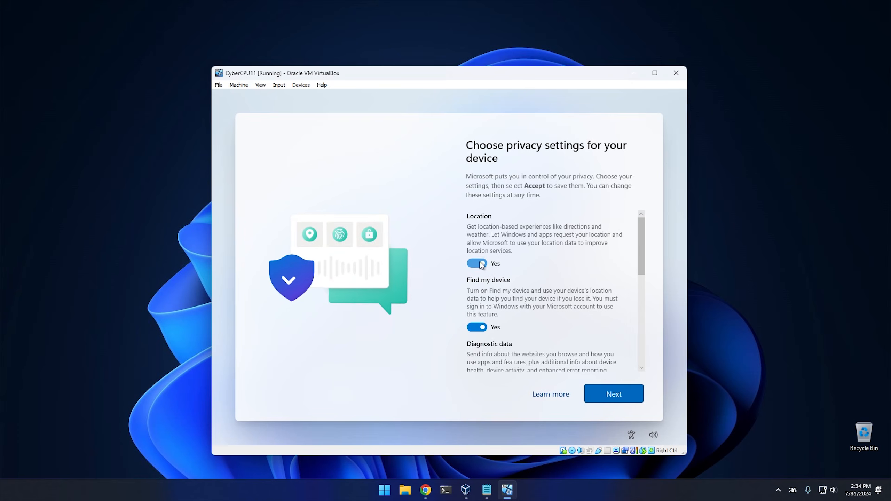
scroll(509, 302, "down", 6)
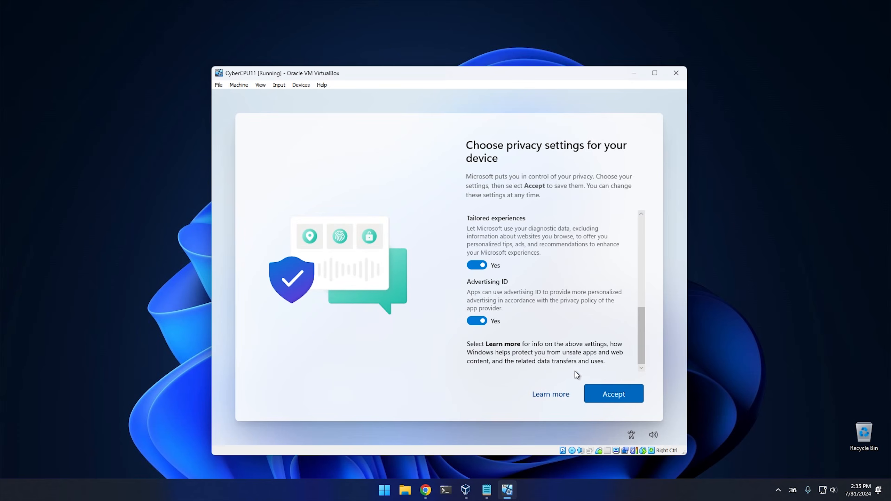
left_click(608, 393)
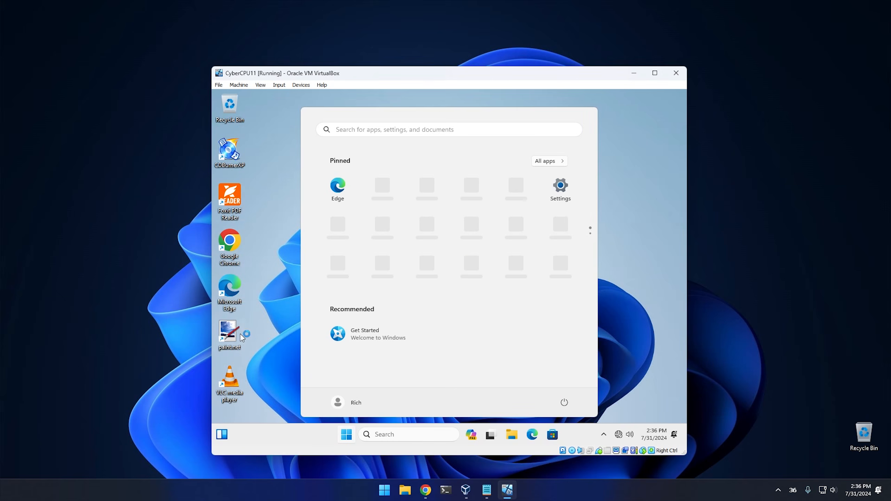
Step: Reconnect the virtual machine's network adapter and check the Start menu of the new Windows installation
right_click(592, 451)
left_click(618, 471)
left_click(621, 333)
left_click(347, 436)
left_click(625, 215)
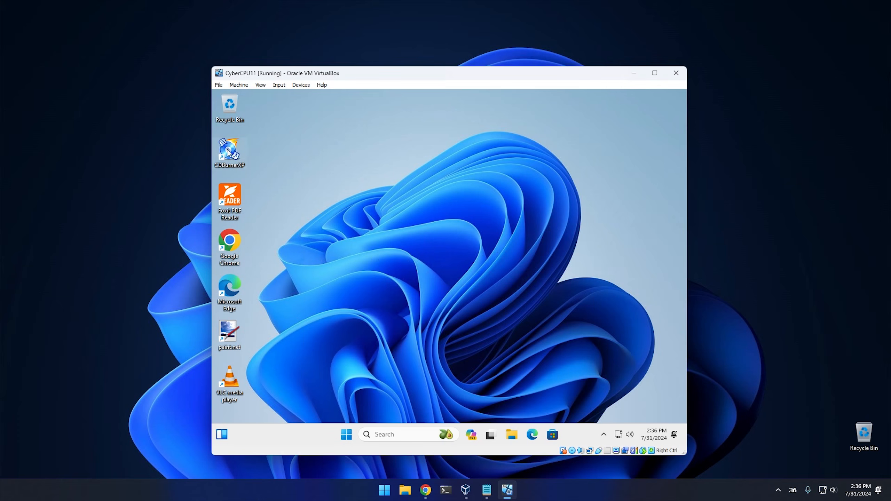
Step: Launch VLC media player, accept its default privacy and network access policy, and close the player
double_click(230, 390)
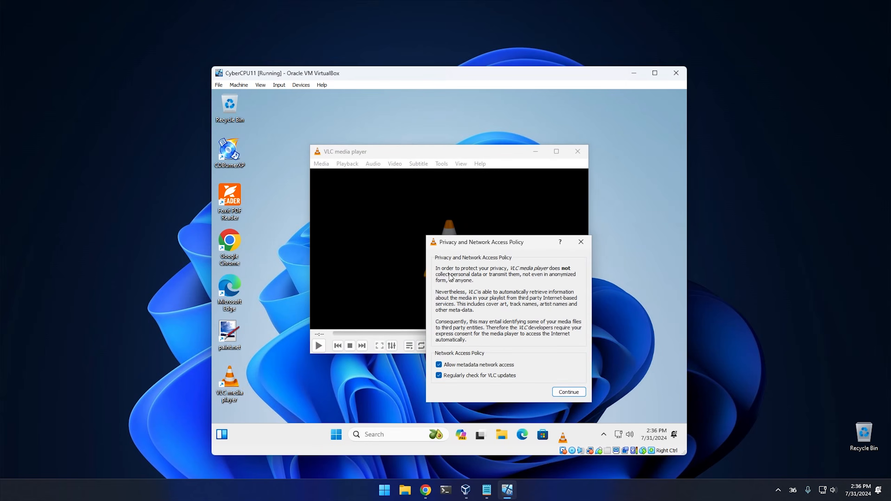
left_click(568, 394)
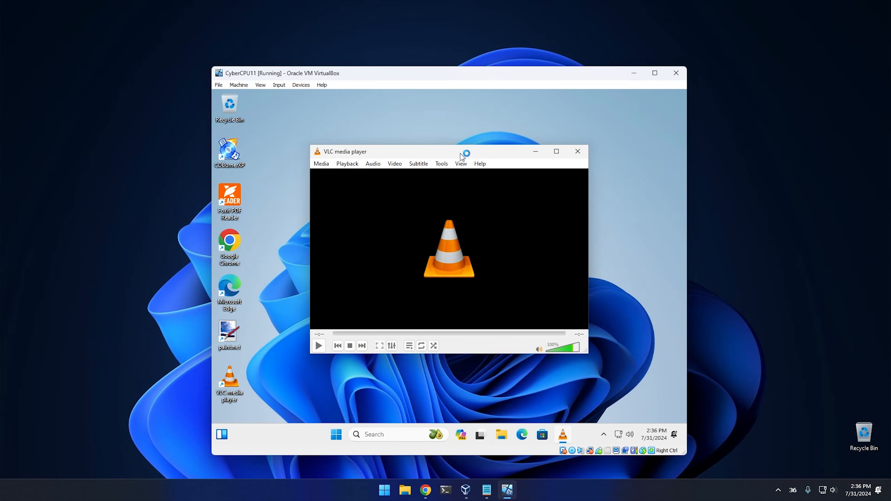
left_click_drag(459, 151, 465, 159)
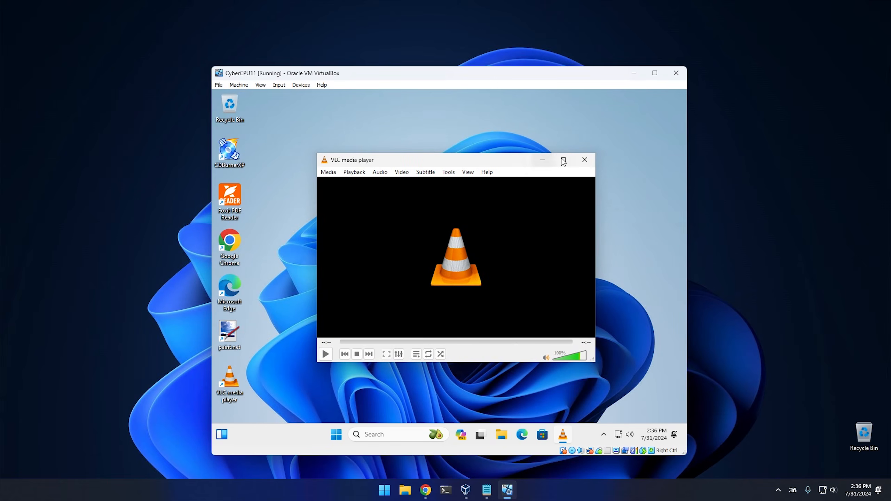
left_click(583, 160)
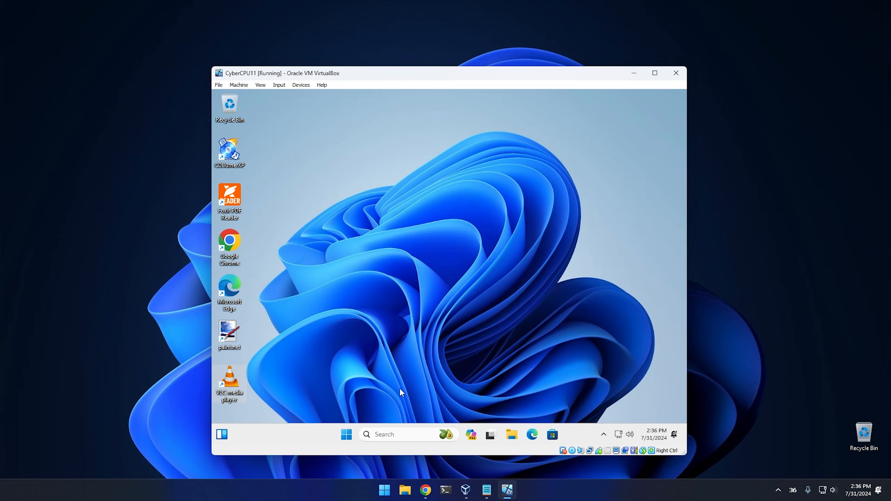